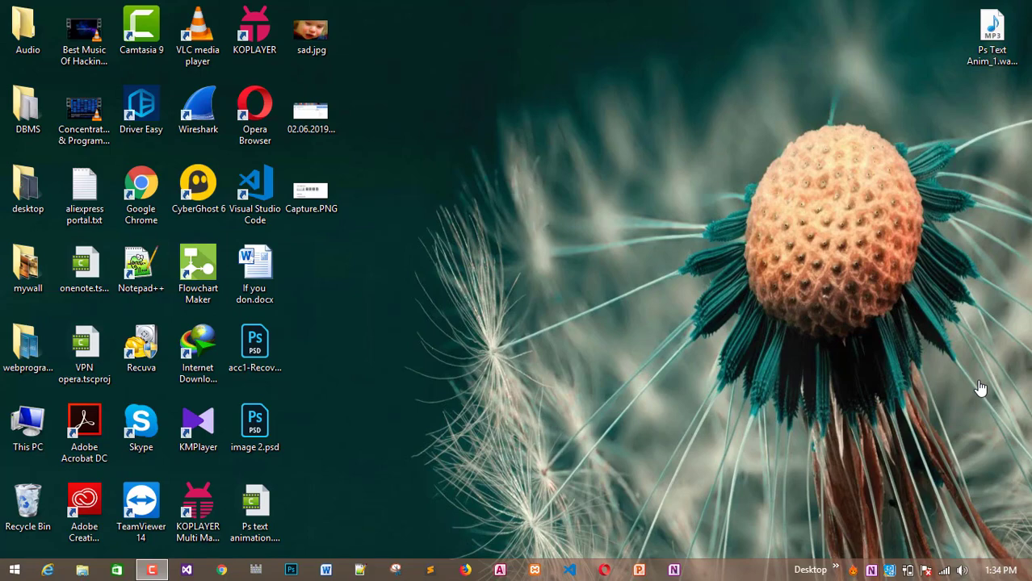
- Preview sad.jpg in Windows Photo Viewer, then minimise it and bring back Photoshop's start screen
{"action": "left_click", "coordinate": [290, 570]}
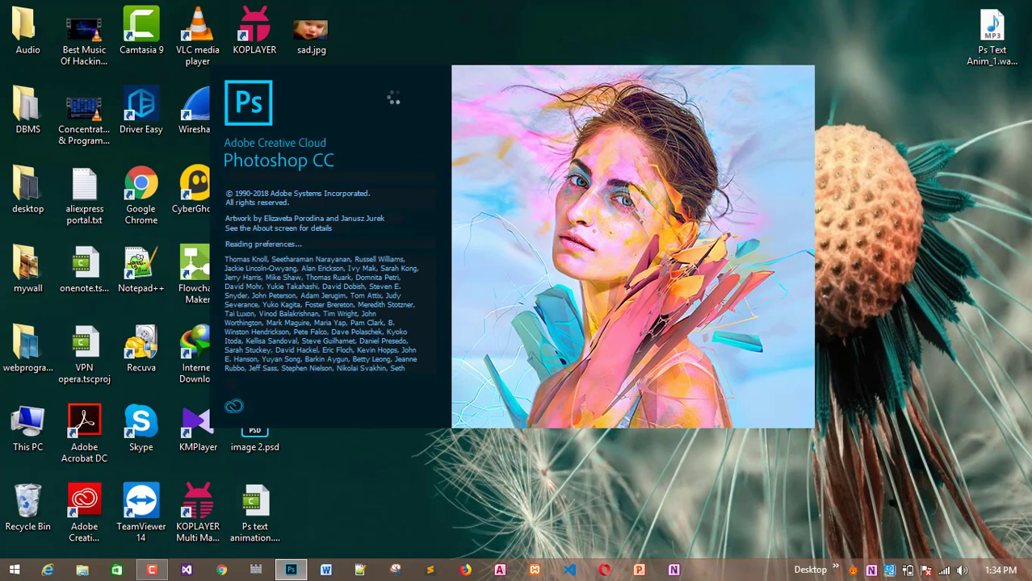
{"action": "double_click", "coordinate": [312, 28]}
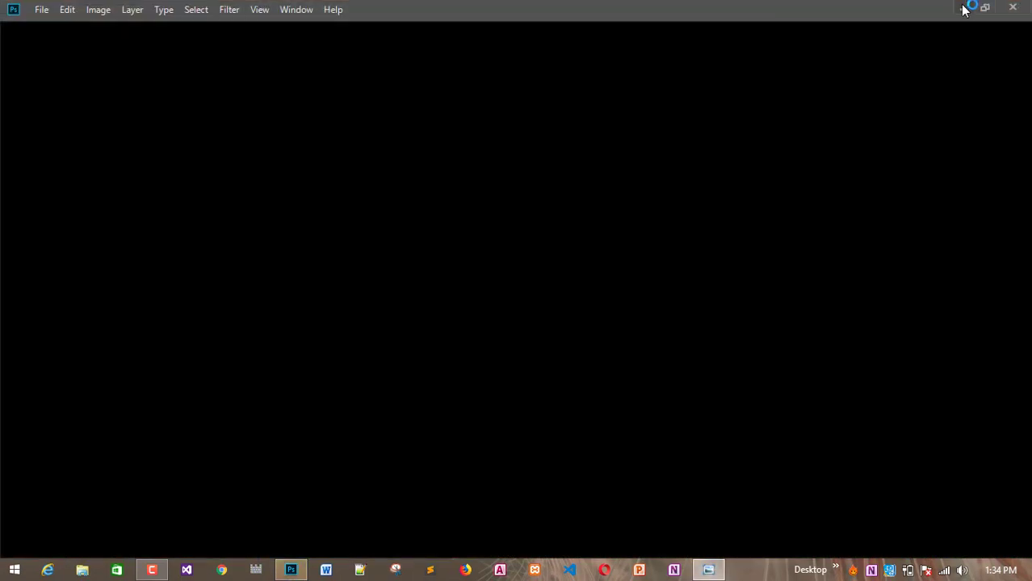
{"action": "left_click", "coordinate": [963, 8]}
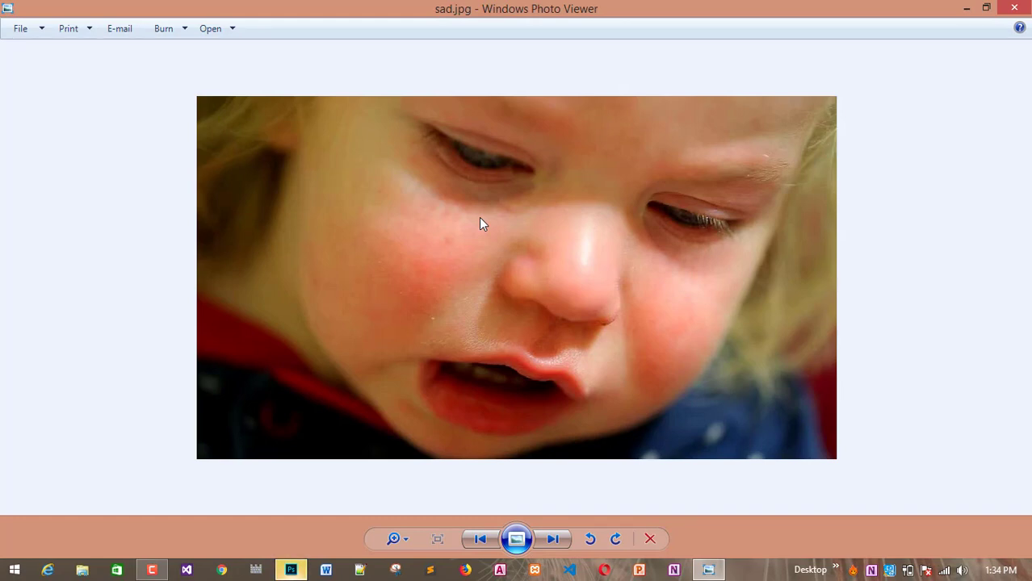
{"action": "left_click", "coordinate": [966, 10]}
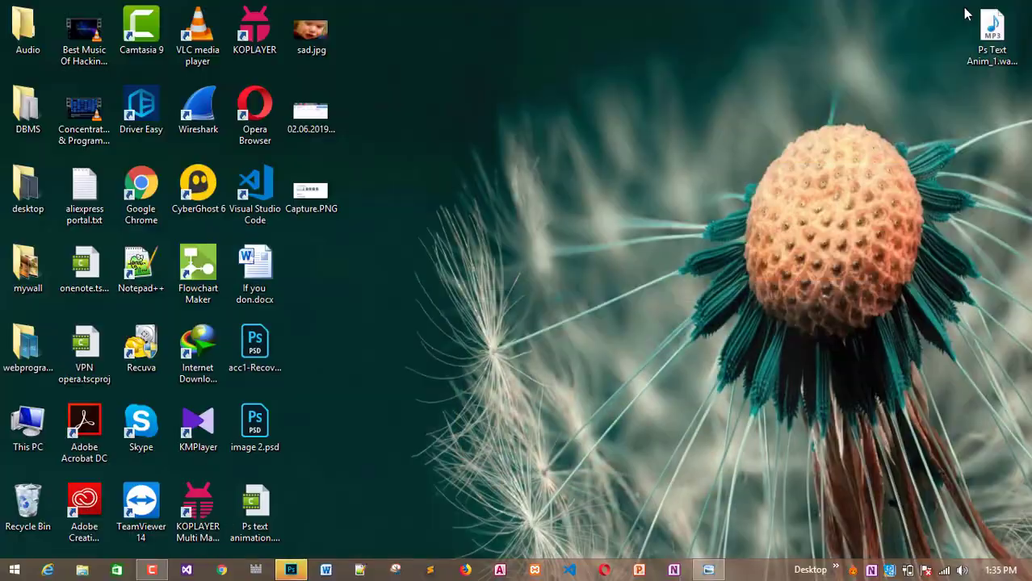
{"action": "left_click", "coordinate": [292, 570]}
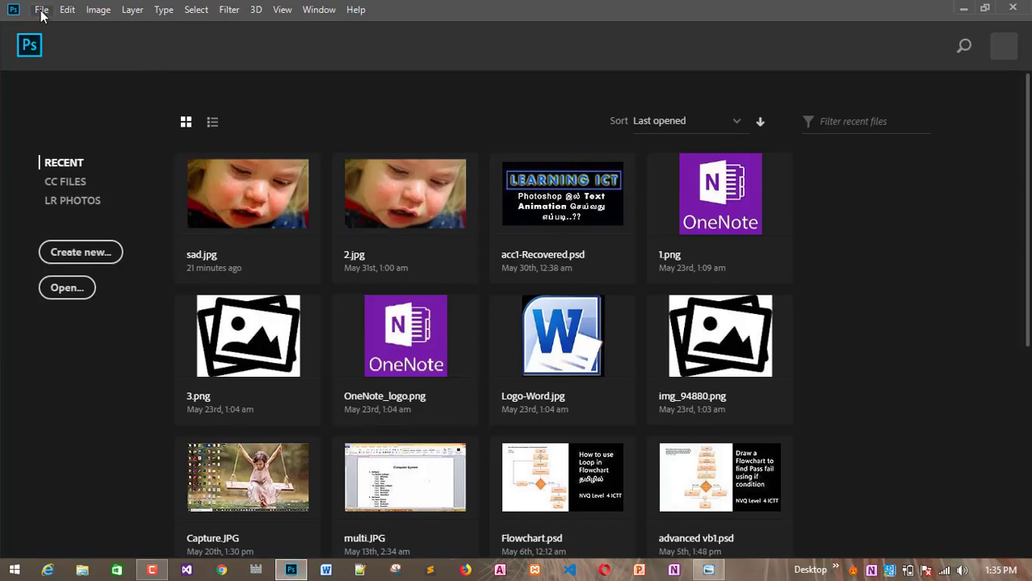
- Open sad.jpg from the Desktop, dismiss the pixel aspect ratio notice, and close the Timeline panel
{"action": "left_click", "coordinate": [42, 11]}
{"action": "left_click", "coordinate": [49, 41]}
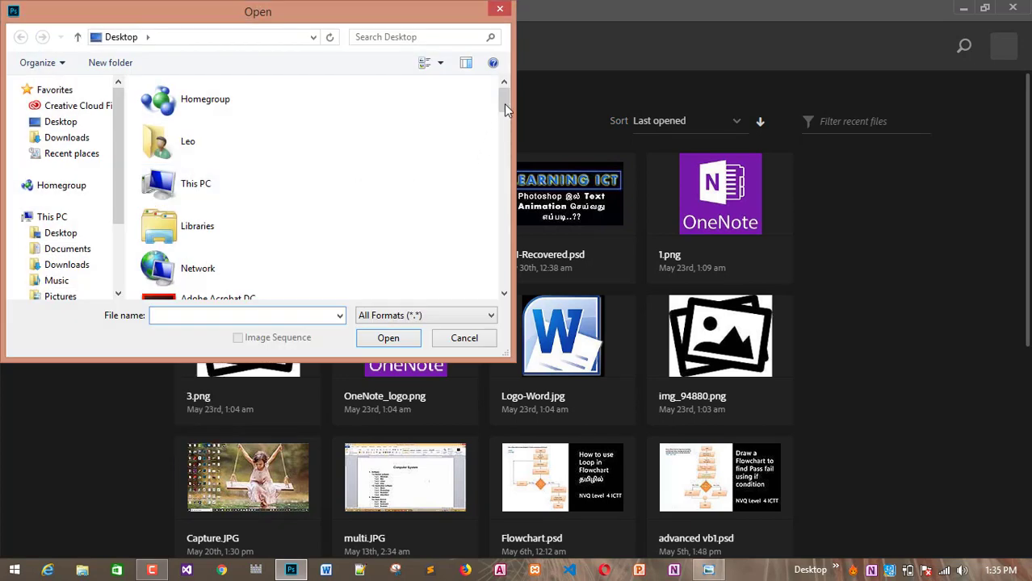
{"action": "left_click_drag", "start_coordinate": [504, 109], "coordinate": [512, 279]}
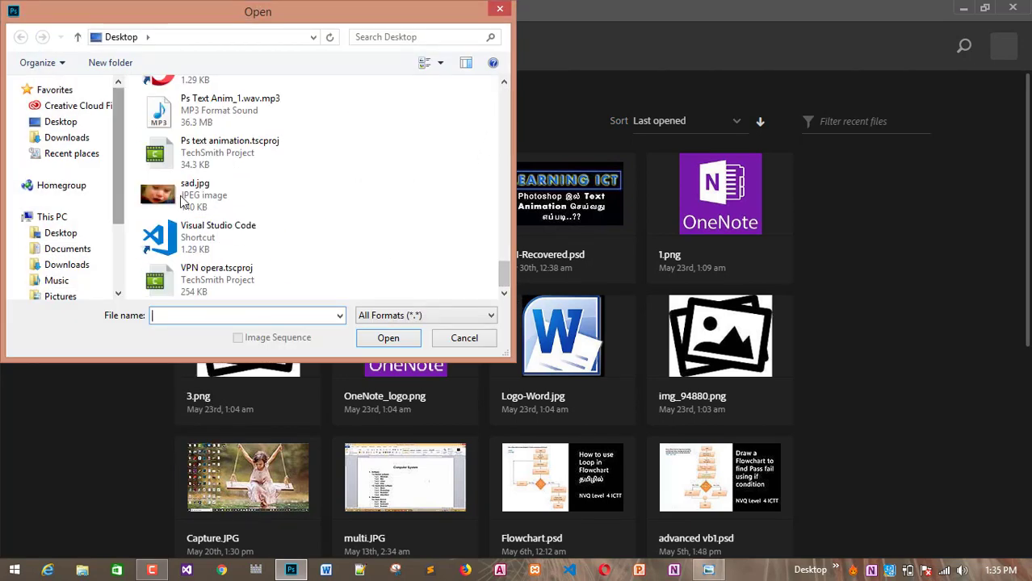
{"action": "left_click", "coordinate": [182, 202]}
{"action": "left_click", "coordinate": [388, 338]}
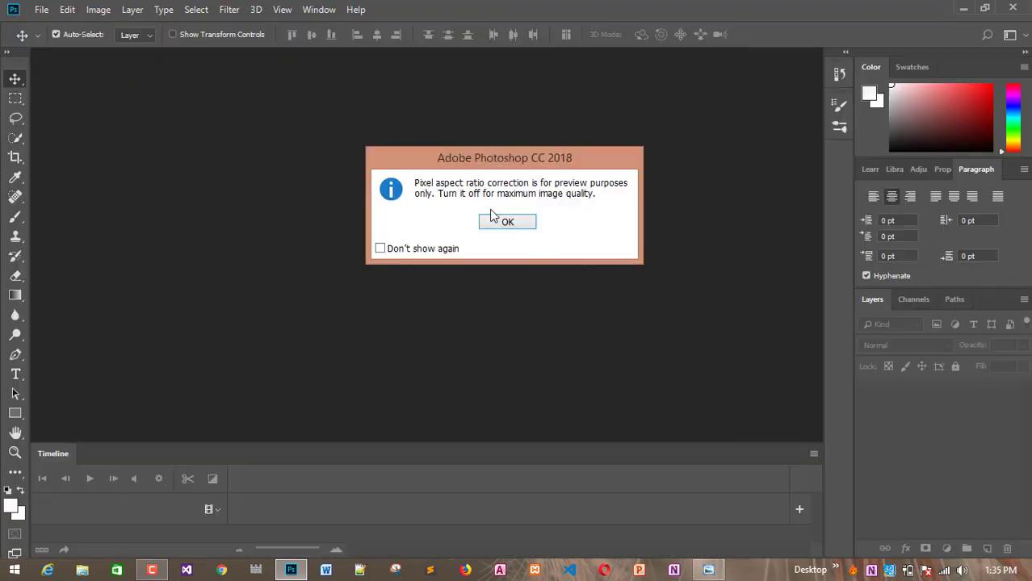
{"action": "left_click", "coordinate": [507, 223]}
{"action": "left_click", "coordinate": [814, 453]}
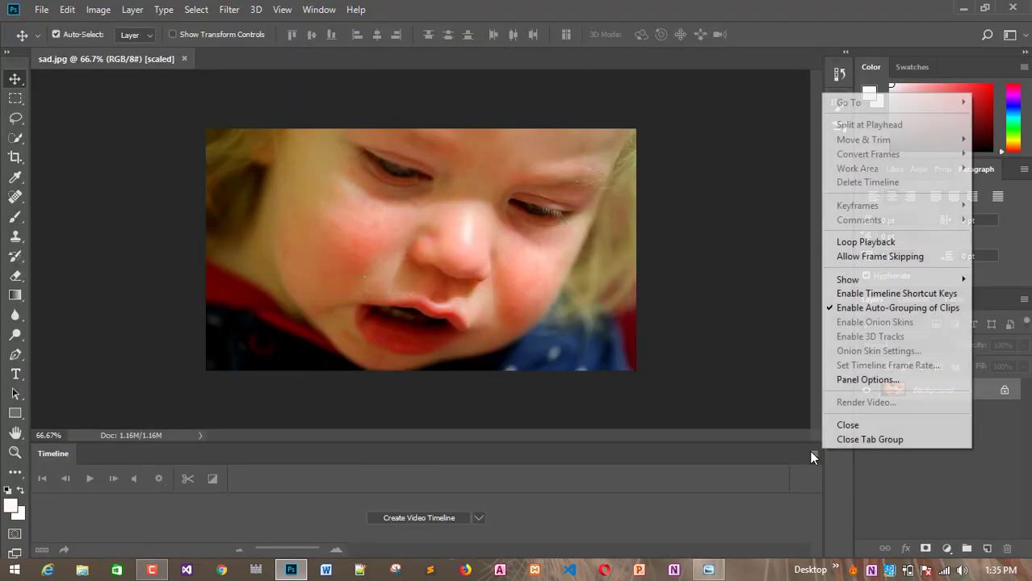
{"action": "left_click", "coordinate": [846, 440]}
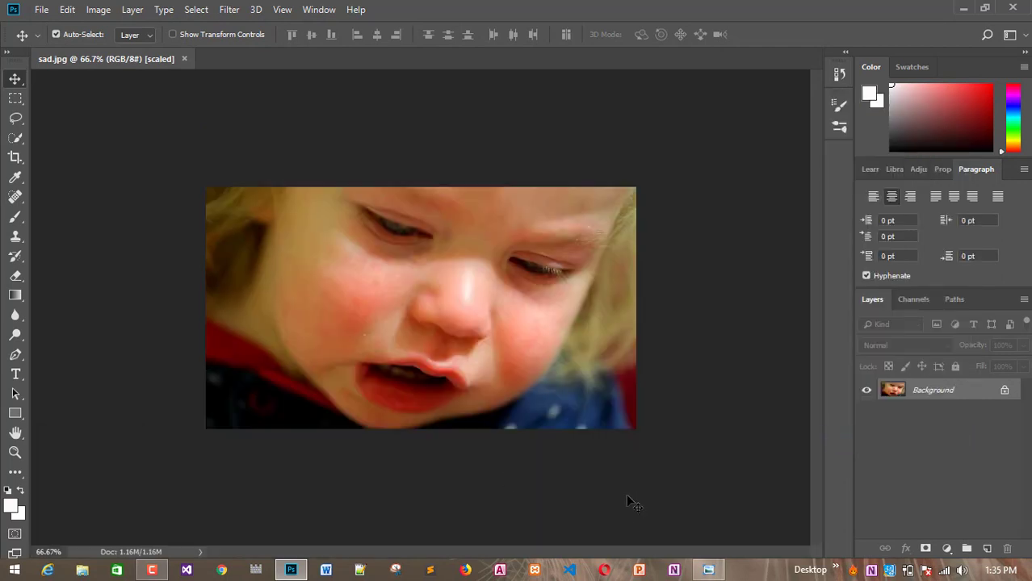
- Unlock the Background layer of sad.jpg so it becomes Layer 0
{"action": "left_click", "coordinate": [1005, 390]}
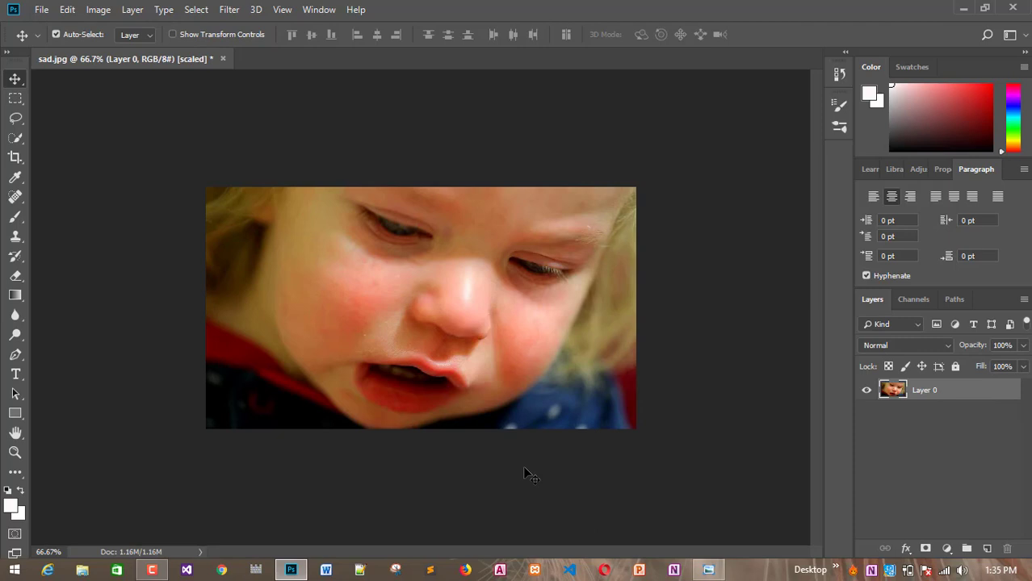
{"action": "scroll", "coordinate": [260, 266], "scroll_direction": "up", "scroll_amount": 2}
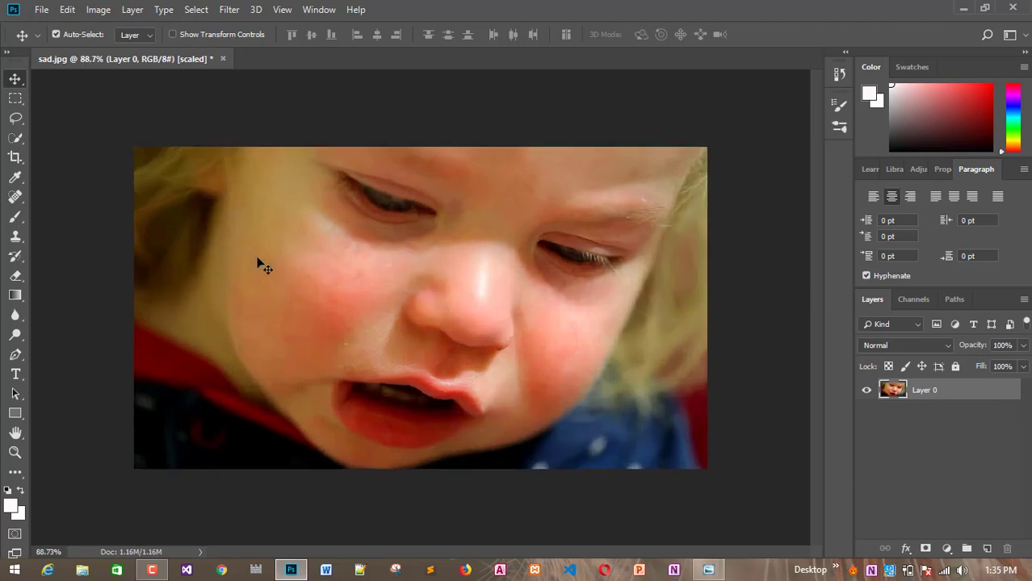
{"action": "scroll", "coordinate": [258, 261], "scroll_direction": "up", "scroll_amount": 1}
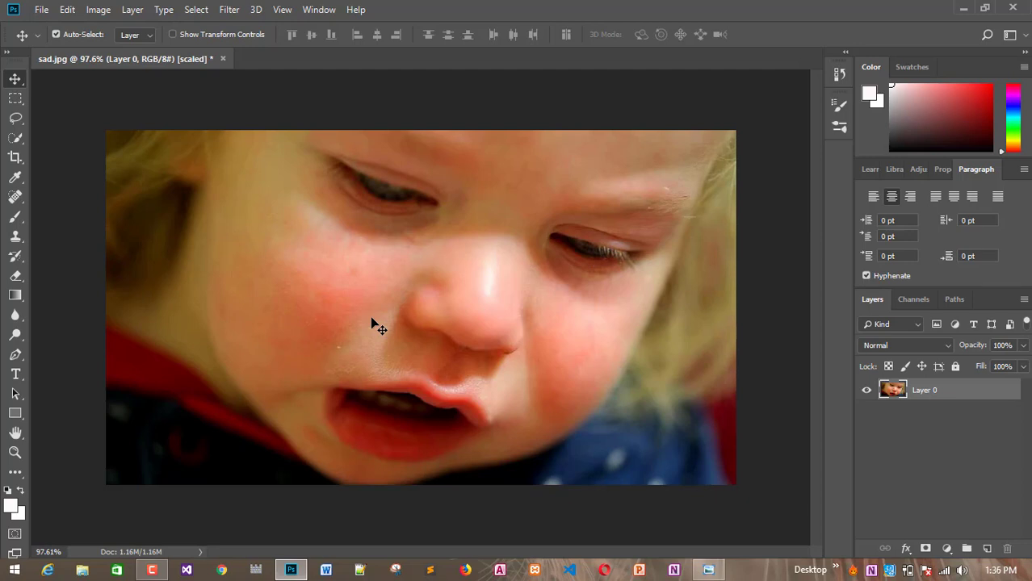
- Add an empty Layer 1 above Layer 0 and select the Brush tool
{"action": "left_click", "coordinate": [987, 549]}
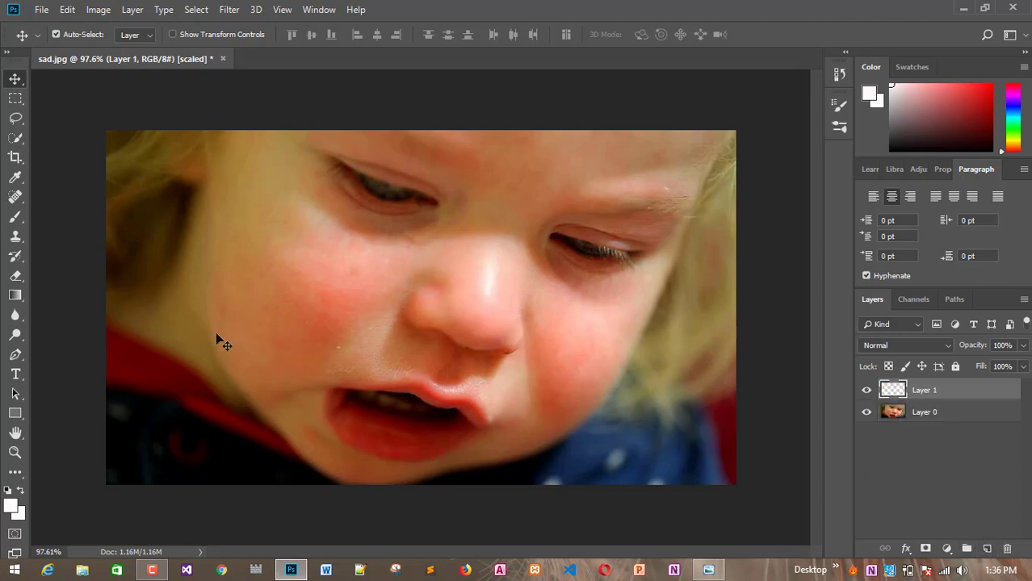
{"action": "left_click", "coordinate": [16, 217]}
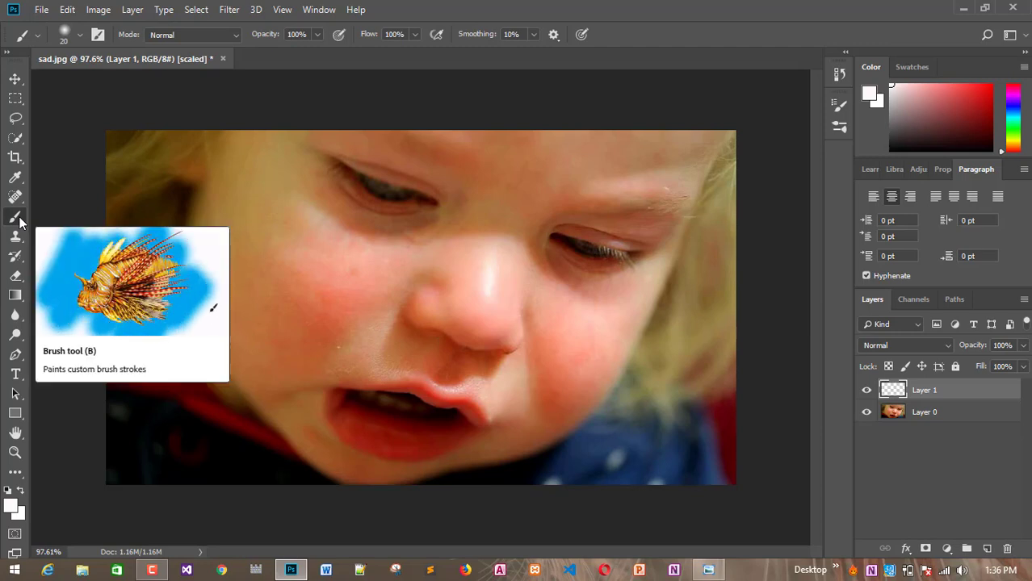
{"action": "scroll", "coordinate": [307, 273], "scroll_direction": "up", "scroll_amount": 3}
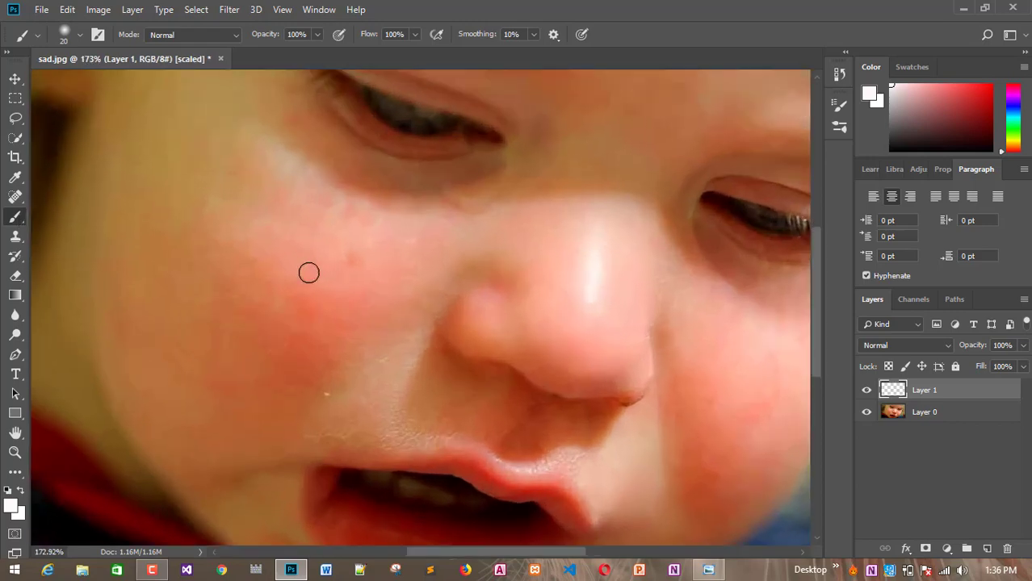
{"action": "scroll", "coordinate": [309, 273], "scroll_direction": "down", "scroll_amount": 4}
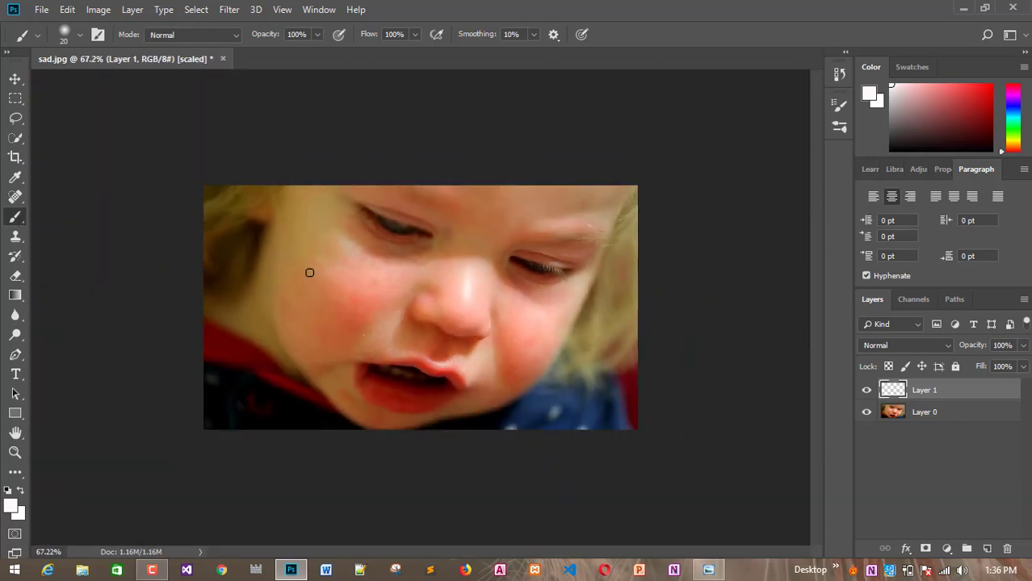
{"action": "scroll", "coordinate": [309, 272], "scroll_direction": "up", "scroll_amount": 2}
{"action": "scroll", "coordinate": [310, 272], "scroll_direction": "down", "scroll_amount": 1}
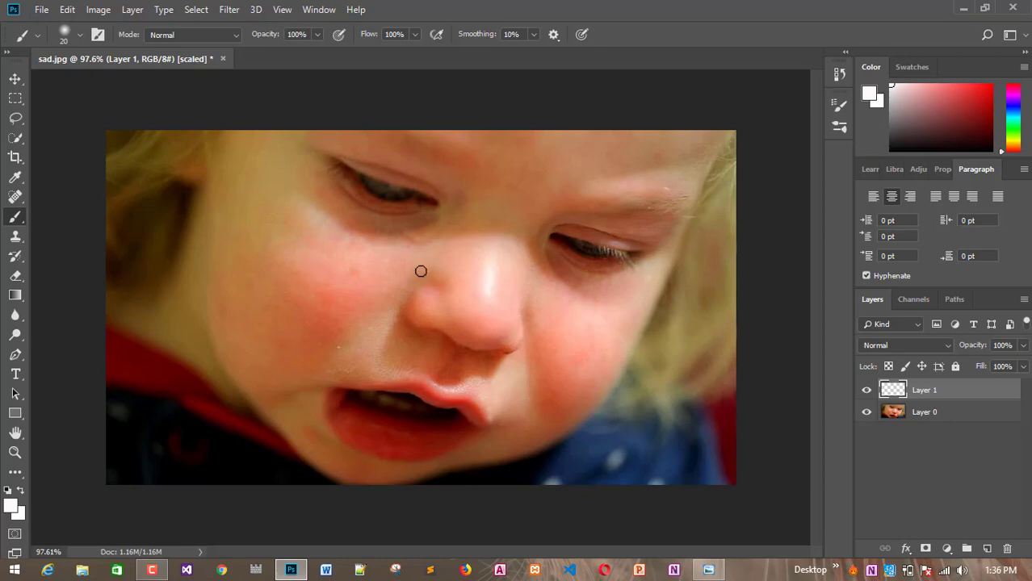
{"action": "scroll", "coordinate": [546, 308], "scroll_direction": "up", "scroll_amount": 1}
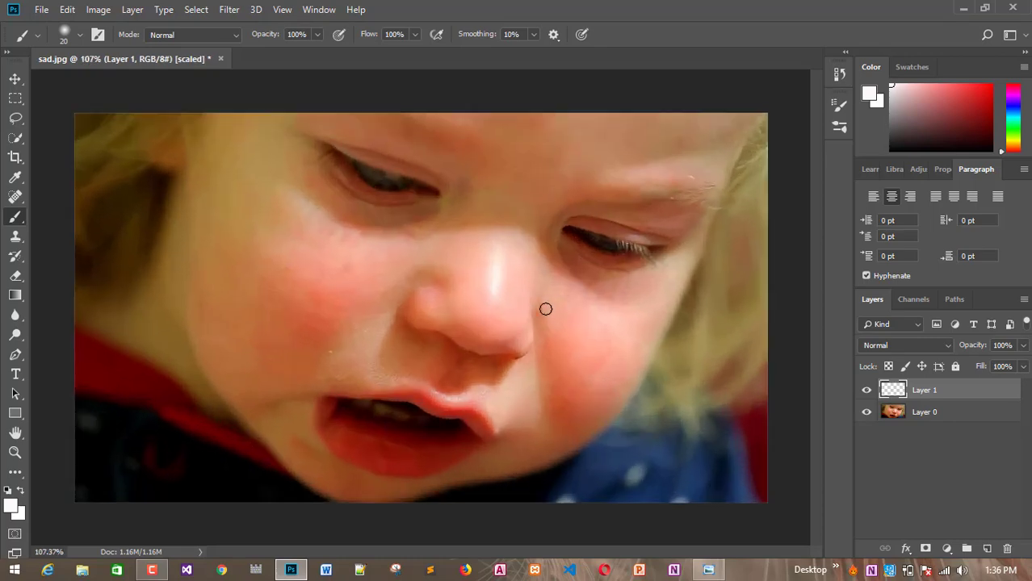
{"action": "scroll", "coordinate": [545, 309], "scroll_direction": "down", "scroll_amount": 3}
{"action": "scroll", "coordinate": [545, 310], "scroll_direction": "up", "scroll_amount": 1}
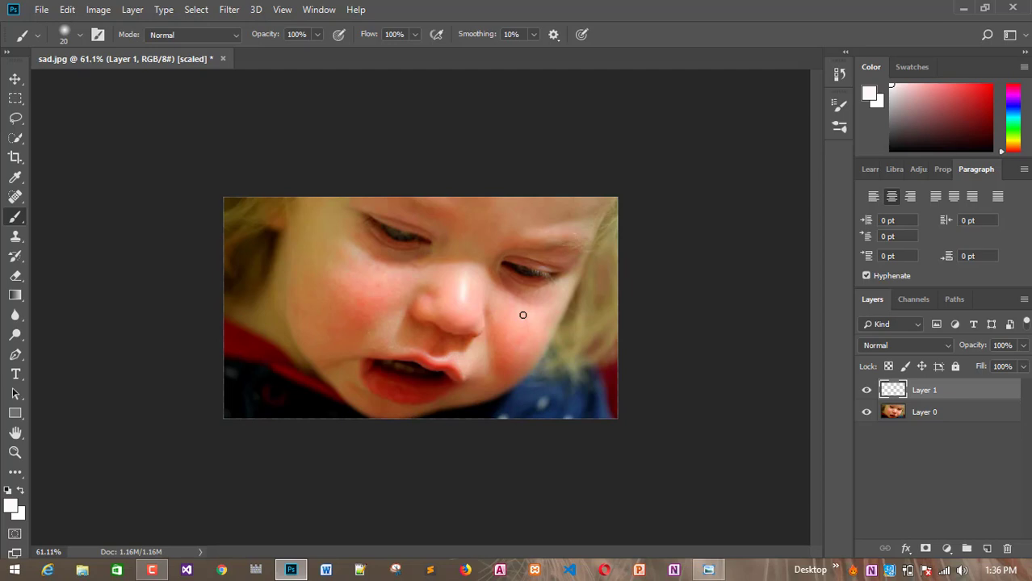
{"action": "scroll", "coordinate": [522, 315], "scroll_direction": "up", "scroll_amount": 3}
{"action": "scroll", "coordinate": [523, 315], "scroll_direction": "down", "scroll_amount": 1}
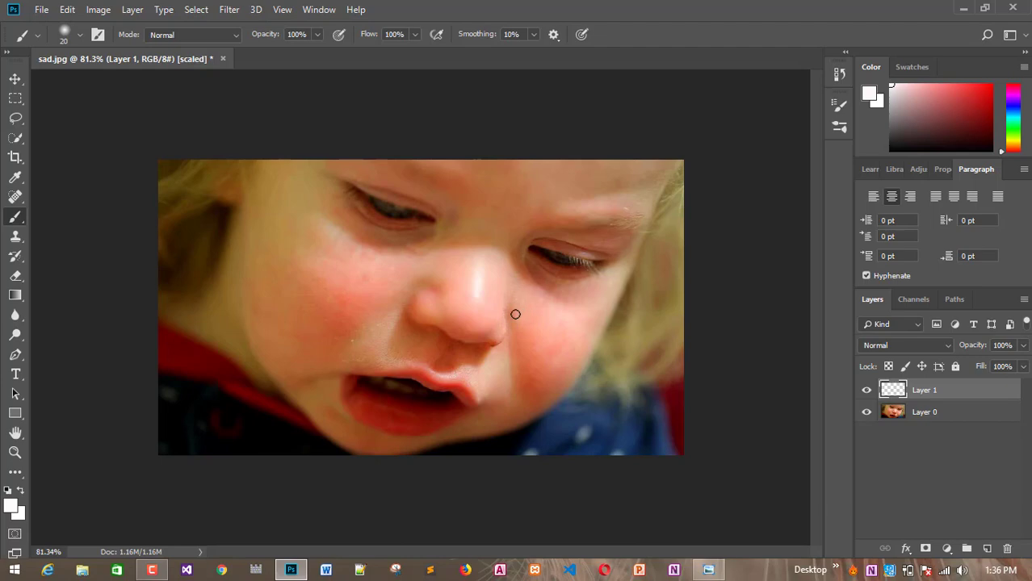
{"action": "scroll", "coordinate": [517, 312], "scroll_direction": "down", "scroll_amount": 2}
{"action": "scroll", "coordinate": [505, 308], "scroll_direction": "up", "scroll_amount": 3}
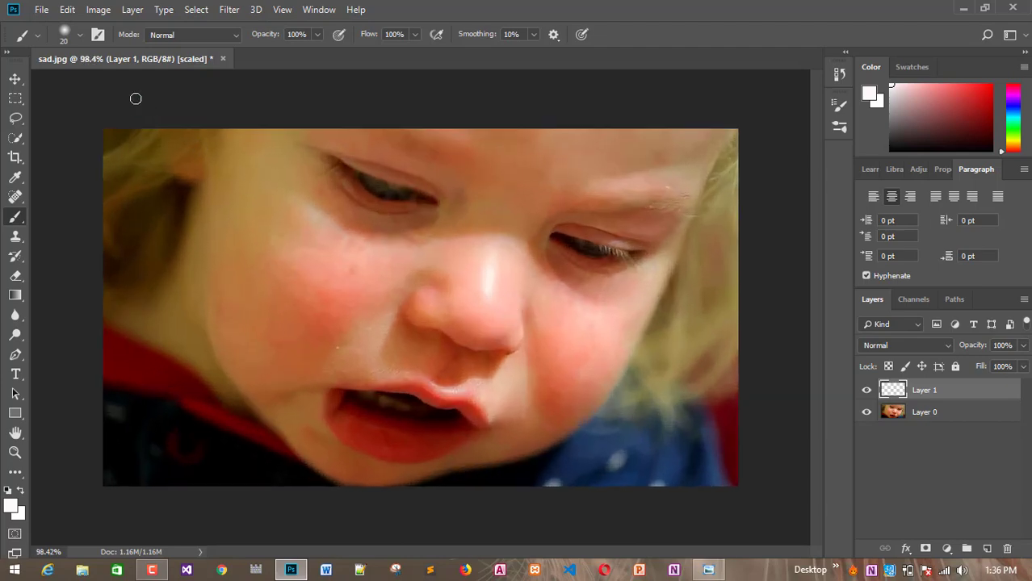
- Open Edit > Preferences and go to the Tools page
{"action": "left_click", "coordinate": [63, 10]}
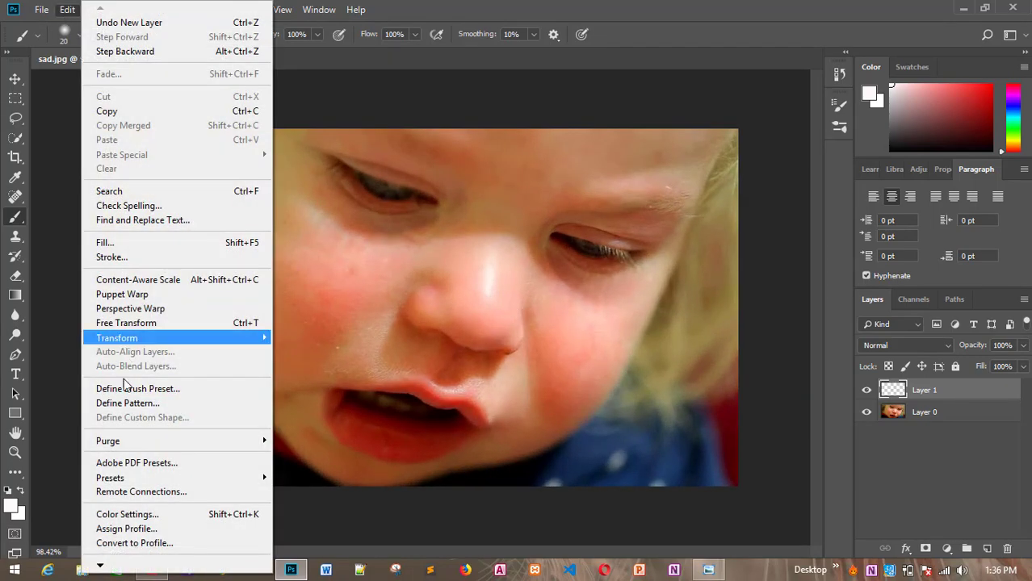
{"action": "mouse_move", "coordinate": [105, 568]}
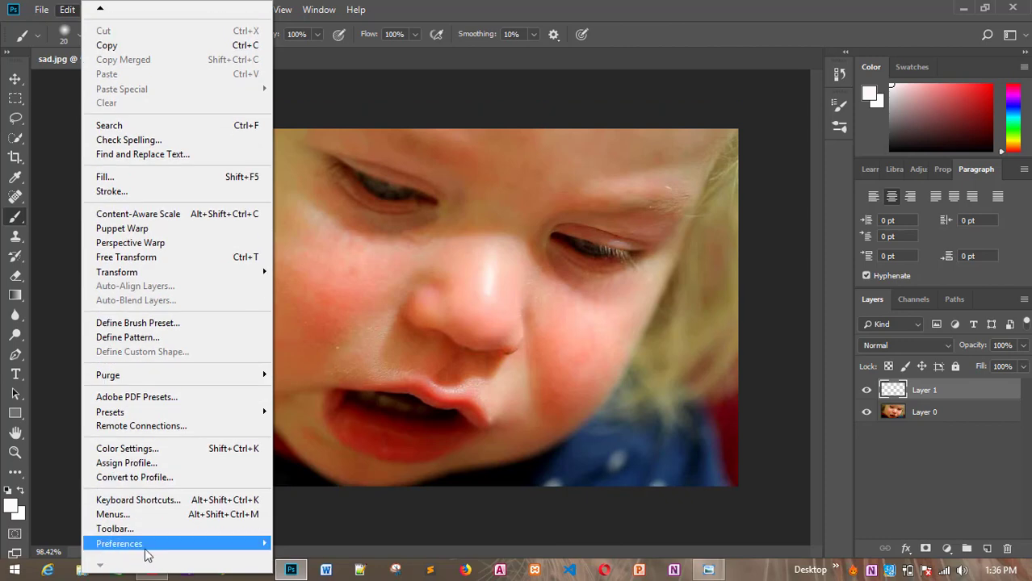
{"action": "mouse_move", "coordinate": [131, 549]}
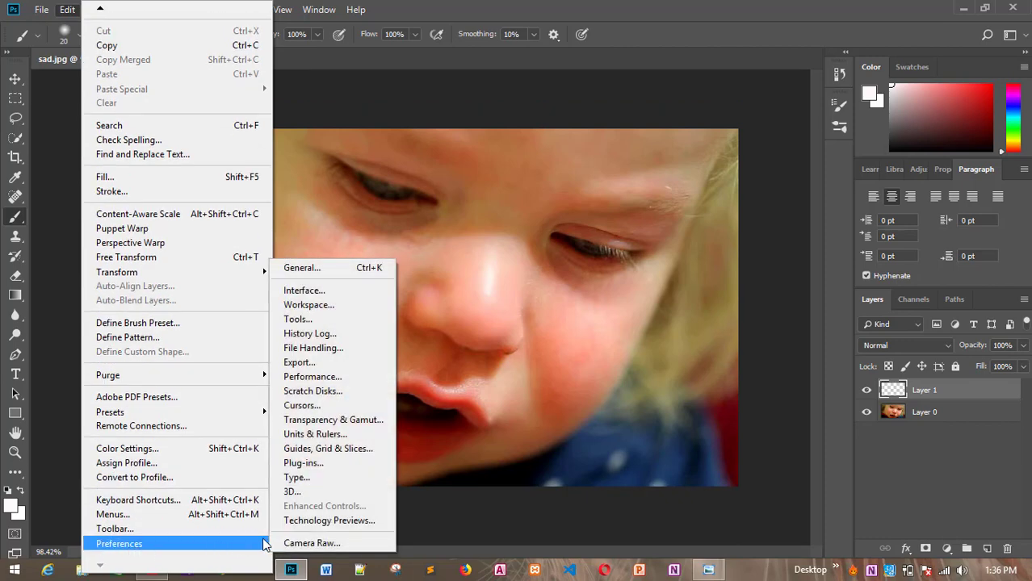
{"action": "left_click", "coordinate": [342, 272]}
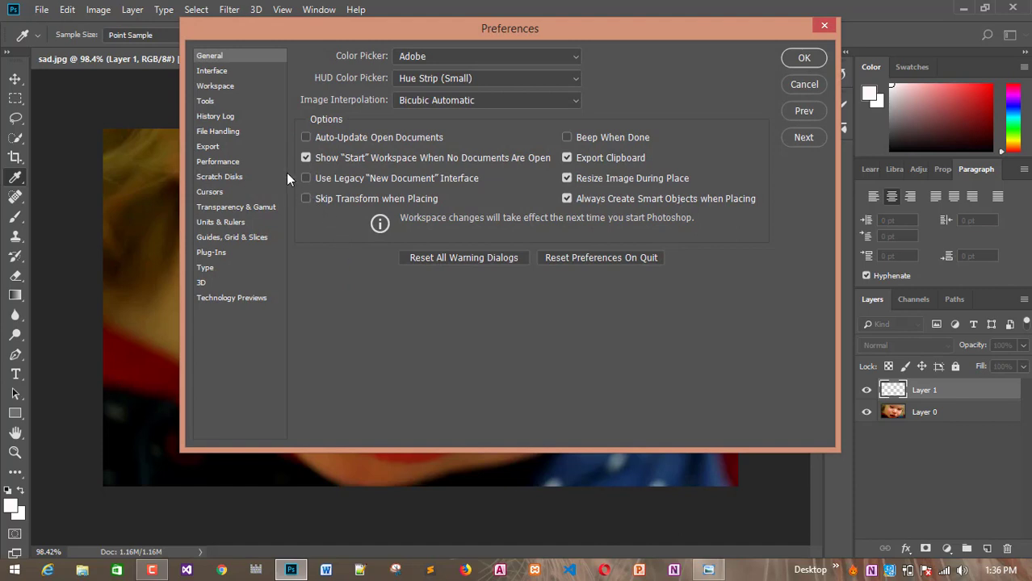
{"action": "left_click", "coordinate": [212, 72]}
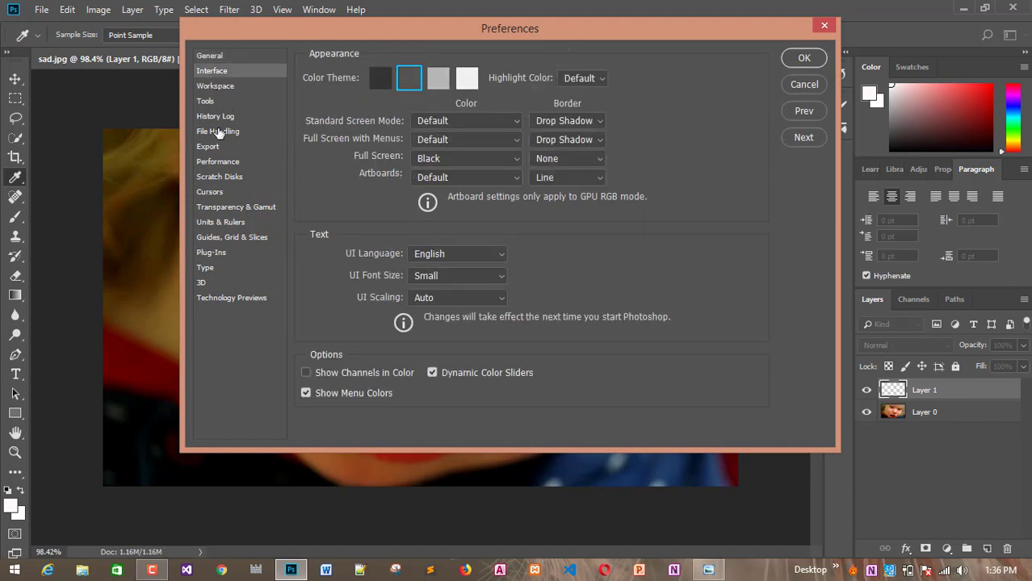
{"action": "left_click", "coordinate": [213, 87]}
{"action": "left_click", "coordinate": [207, 102]}
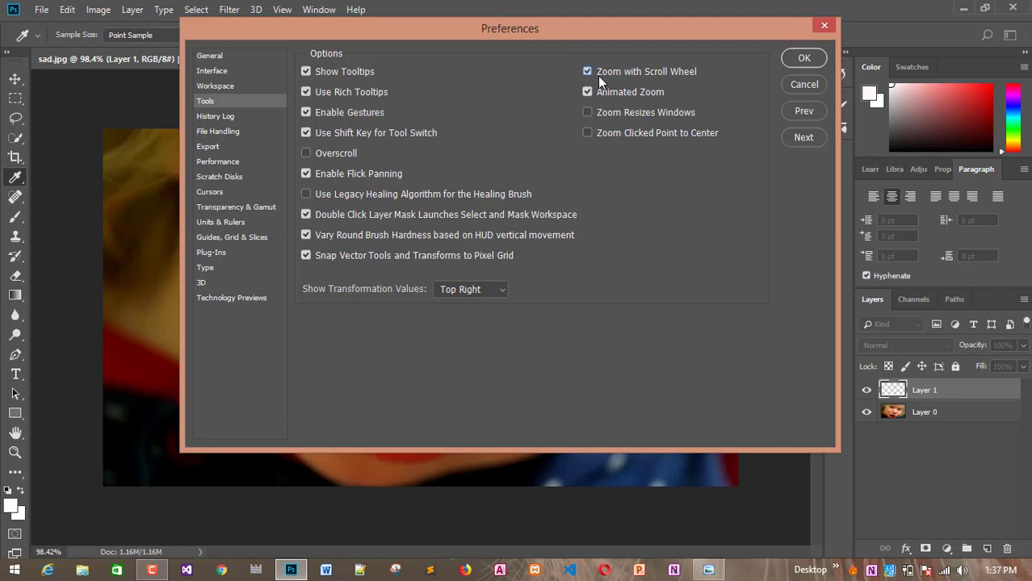
- Turn off Zoom with Scroll Wheel, confirm with OK, and return to the Brush tool
{"action": "mouse_move", "coordinate": [598, 76]}
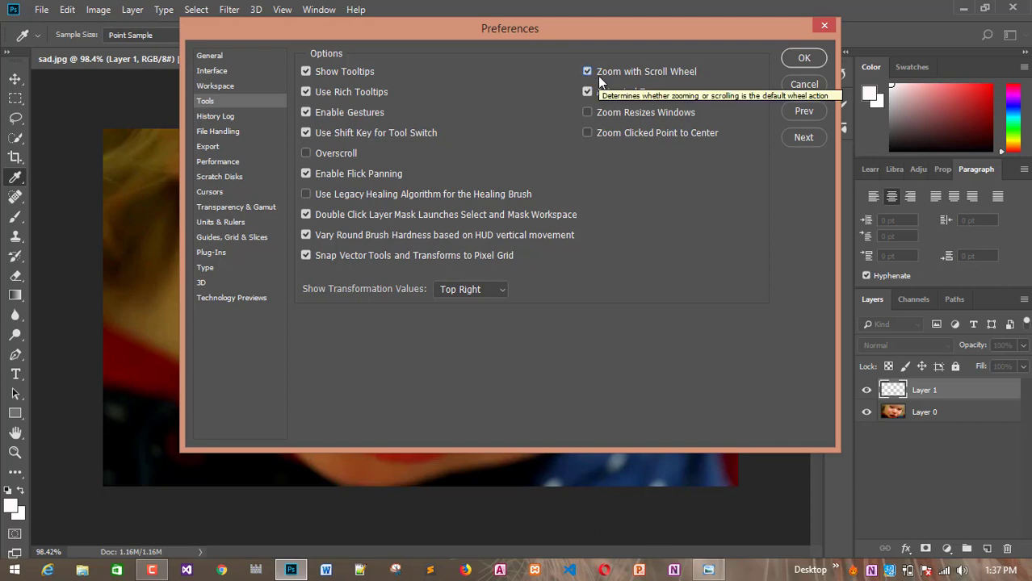
{"action": "left_click_drag", "start_coordinate": [487, 26], "coordinate": [644, 96]}
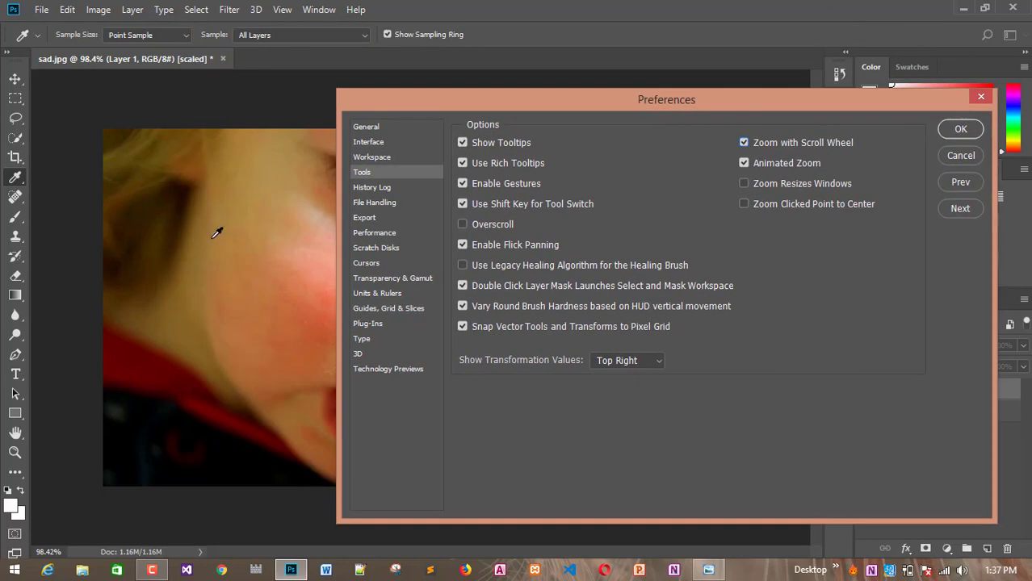
{"action": "scroll", "coordinate": [217, 232], "scroll_direction": "up", "scroll_amount": 3}
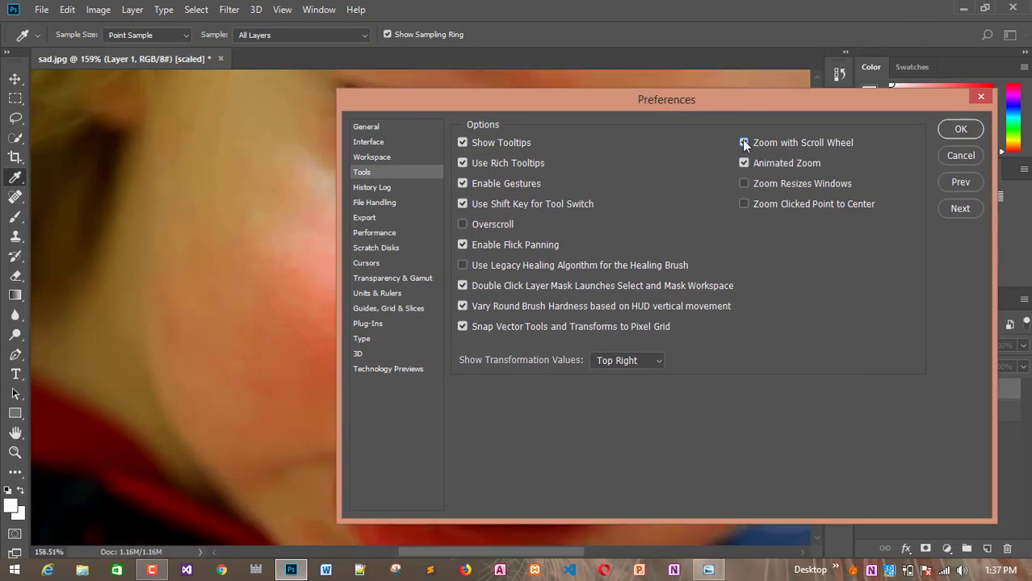
{"action": "scroll", "coordinate": [149, 289], "scroll_direction": "down", "scroll_amount": 2}
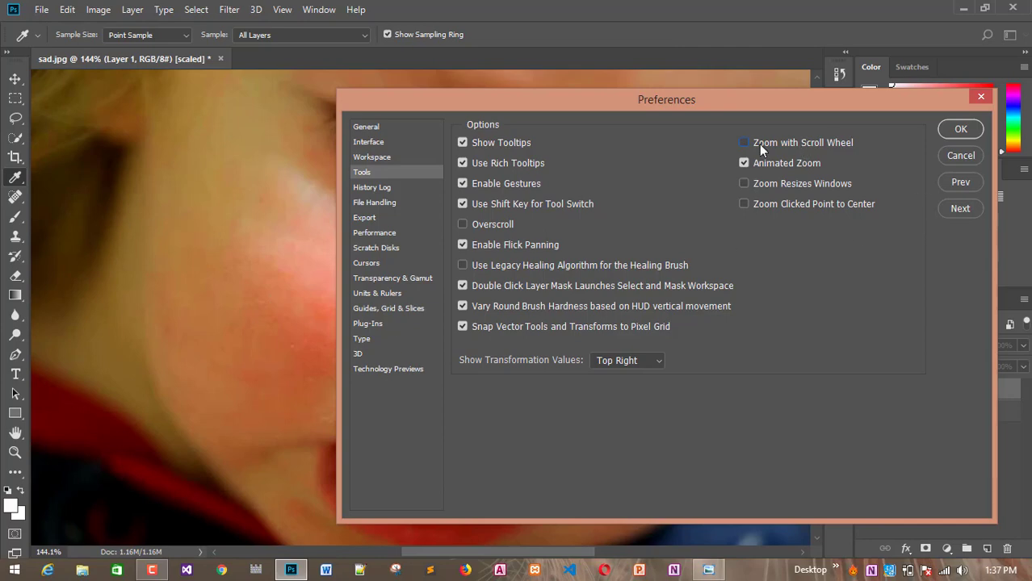
{"action": "left_click", "coordinate": [961, 130]}
{"action": "key", "text": "b"}
{"action": "scroll", "coordinate": [387, 254], "scroll_direction": "up", "scroll_amount": 3}
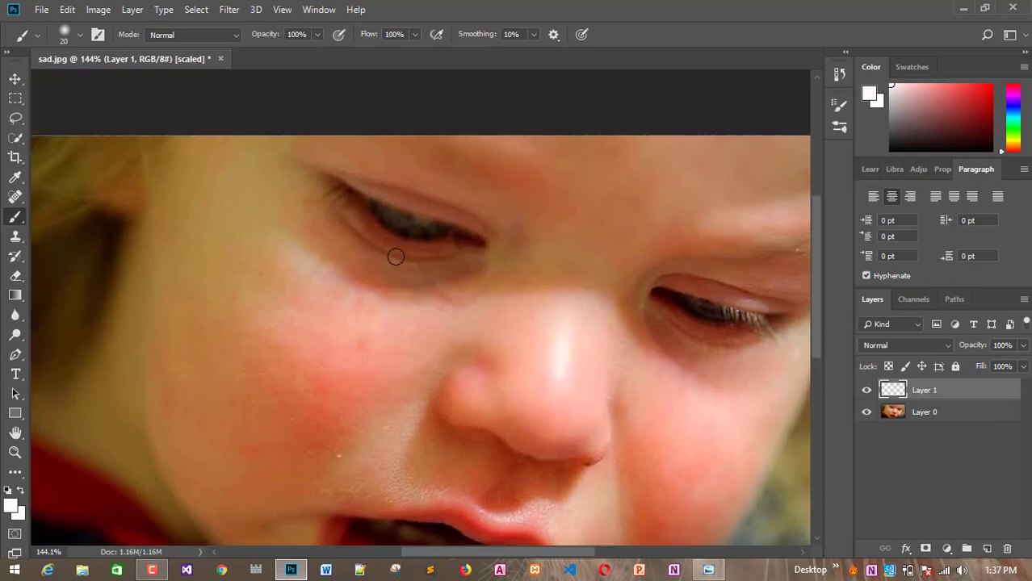
- Re-enable Zoom with Scroll Wheel in Tools preferences, confirm, and reselect the Brush tool
{"action": "scroll", "coordinate": [395, 258], "scroll_direction": "down", "scroll_amount": 2}
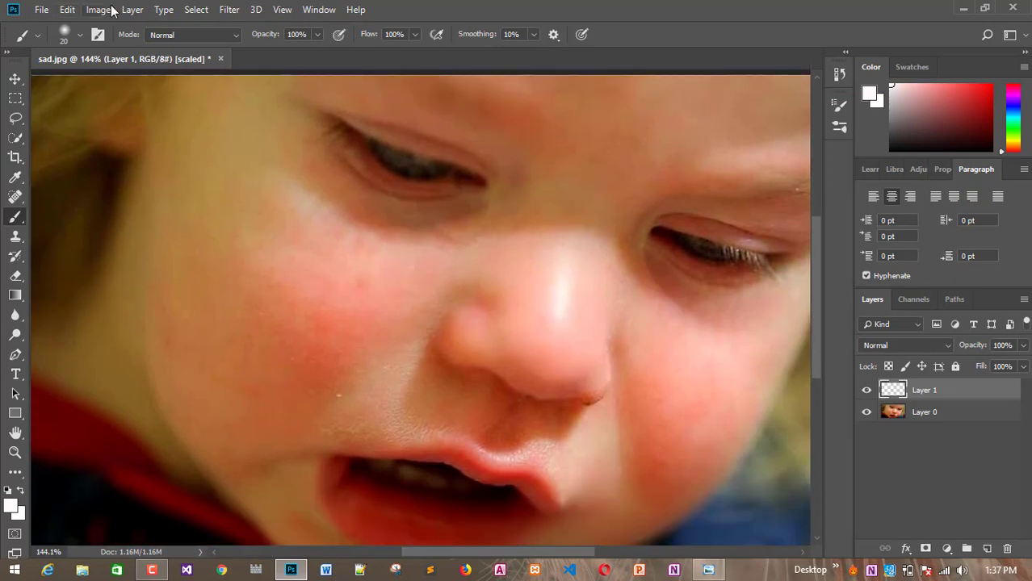
{"action": "left_click", "coordinate": [67, 10]}
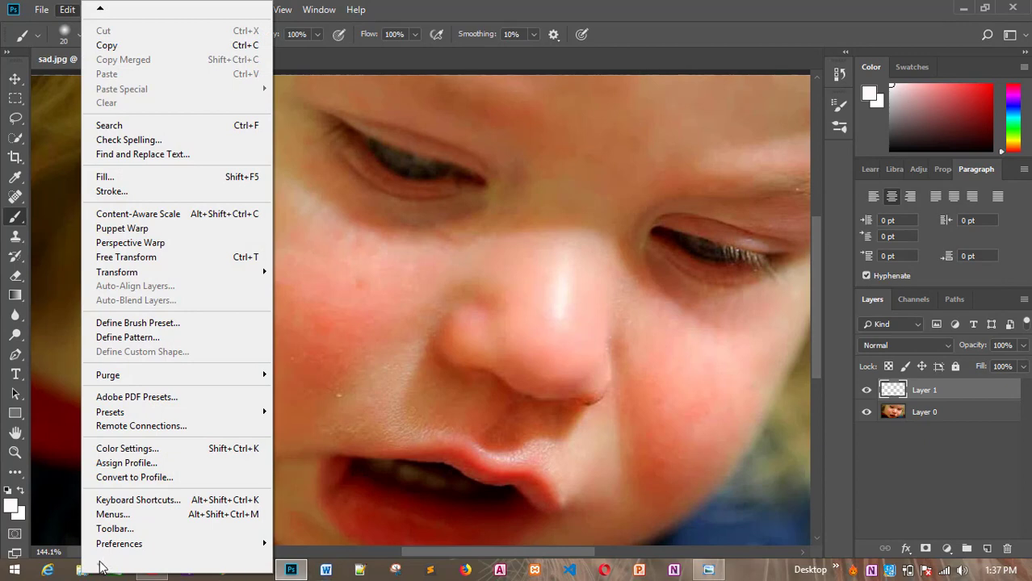
{"action": "mouse_move", "coordinate": [206, 547]}
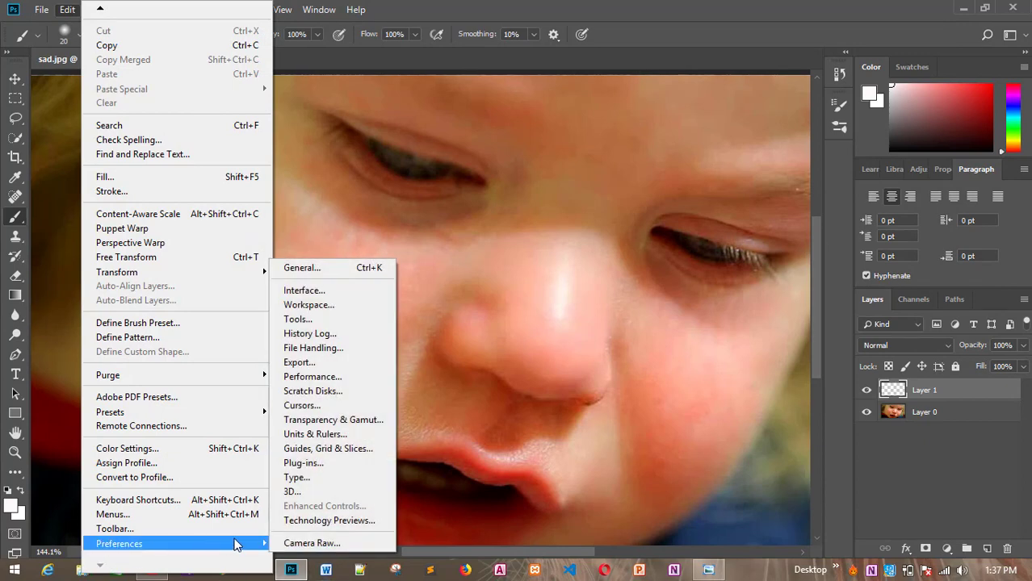
{"action": "left_click", "coordinate": [312, 320]}
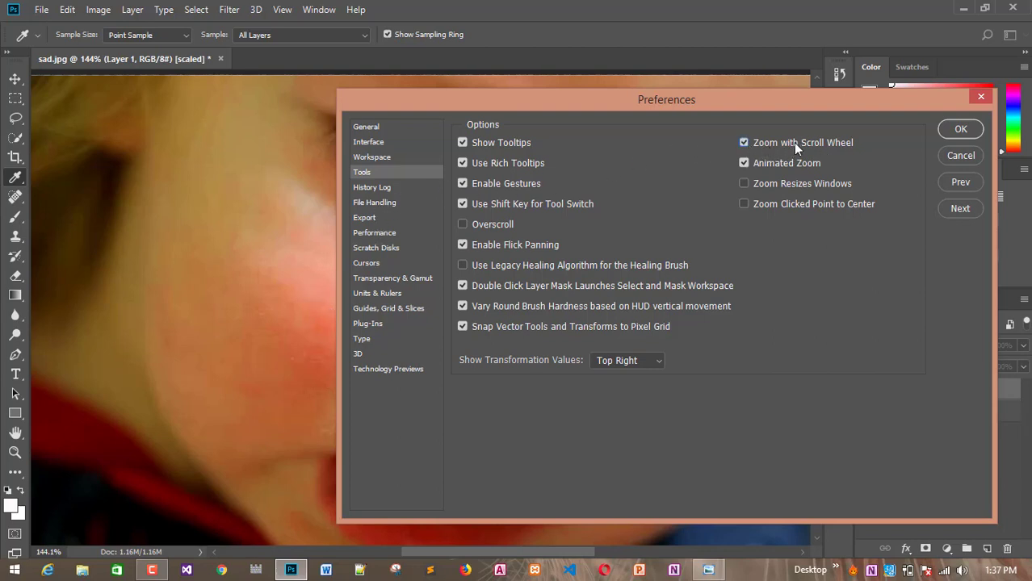
{"action": "left_click", "coordinate": [960, 130]}
{"action": "key", "text": "b"}
{"action": "scroll", "coordinate": [317, 291], "scroll_direction": "down", "scroll_amount": 4}
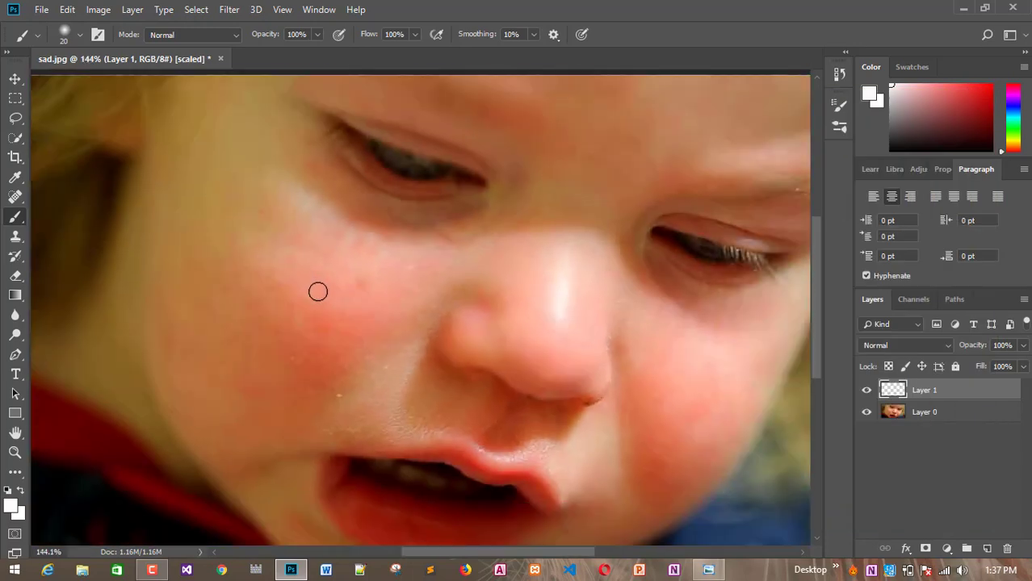
- Zoom in to about 209% on the toddler's cheek and nose below the left eye
{"action": "scroll", "coordinate": [318, 292], "scroll_direction": "up", "scroll_amount": 4}
{"action": "scroll", "coordinate": [317, 292], "scroll_direction": "down", "scroll_amount": 4}
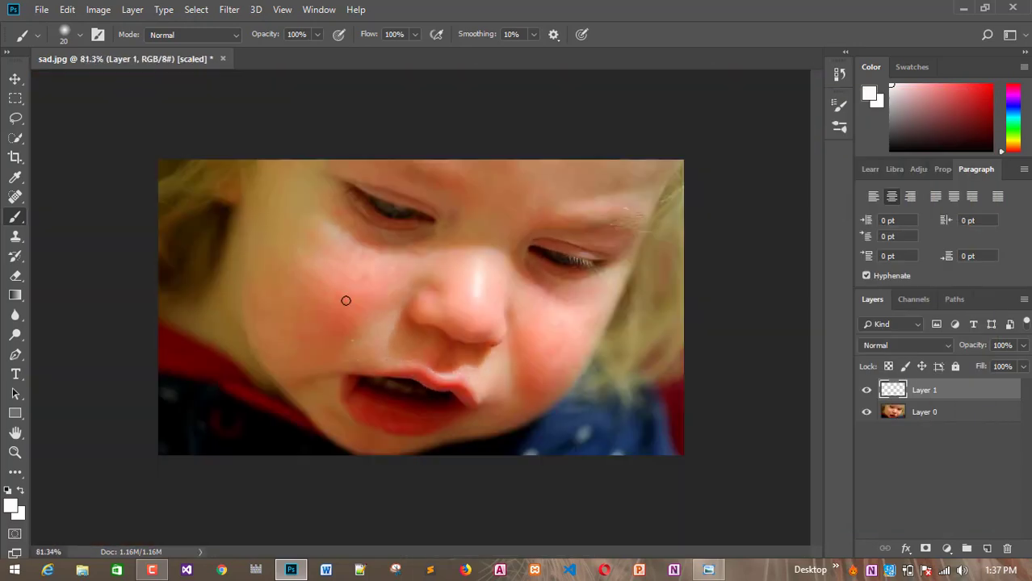
{"action": "scroll", "coordinate": [356, 306], "scroll_direction": "up", "scroll_amount": 2}
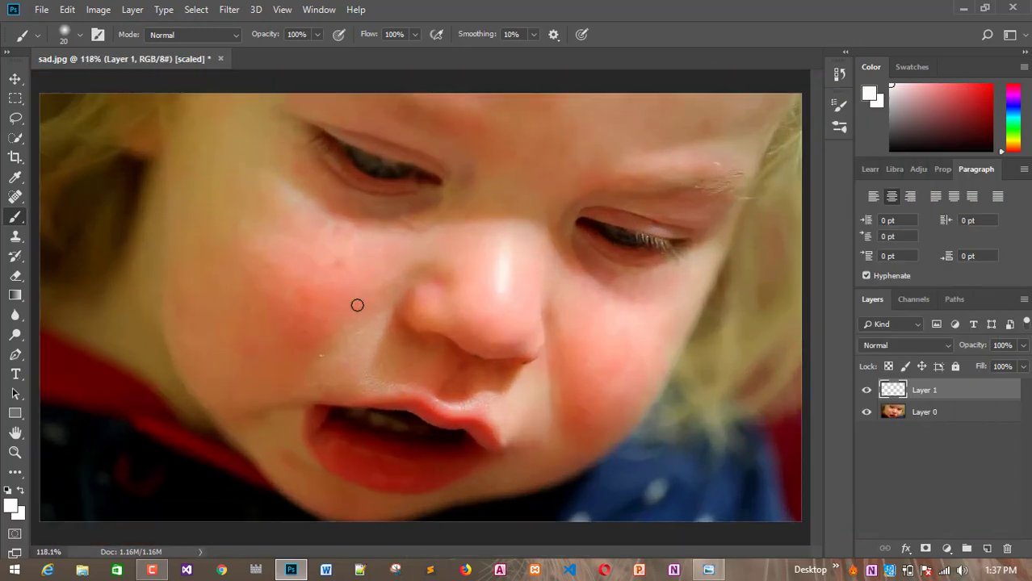
{"action": "scroll", "coordinate": [357, 305], "scroll_direction": "down", "scroll_amount": 1}
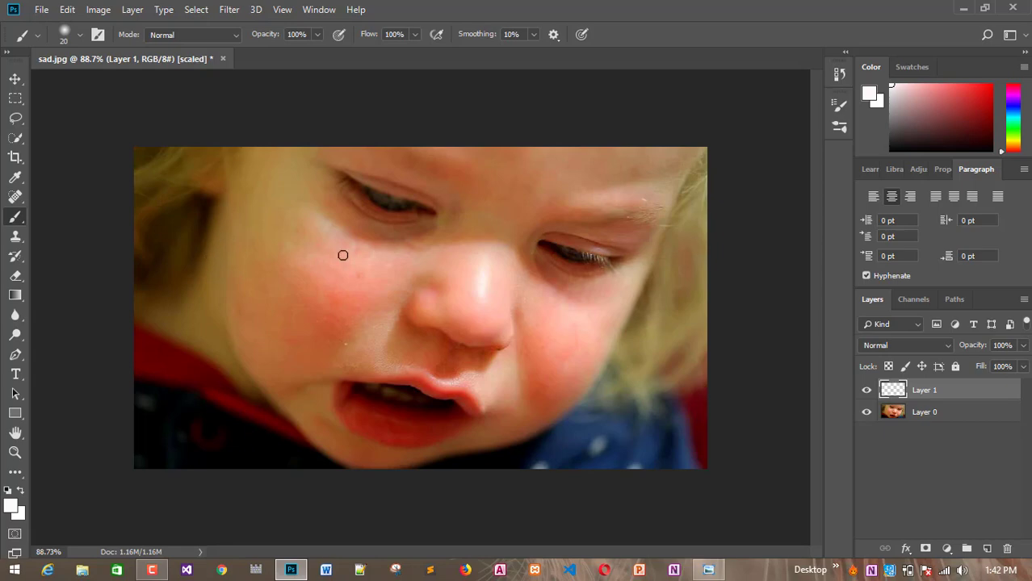
{"action": "scroll", "coordinate": [343, 255], "scroll_direction": "up", "scroll_amount": 5}
{"action": "scroll", "coordinate": [344, 255], "scroll_direction": "down", "scroll_amount": 4}
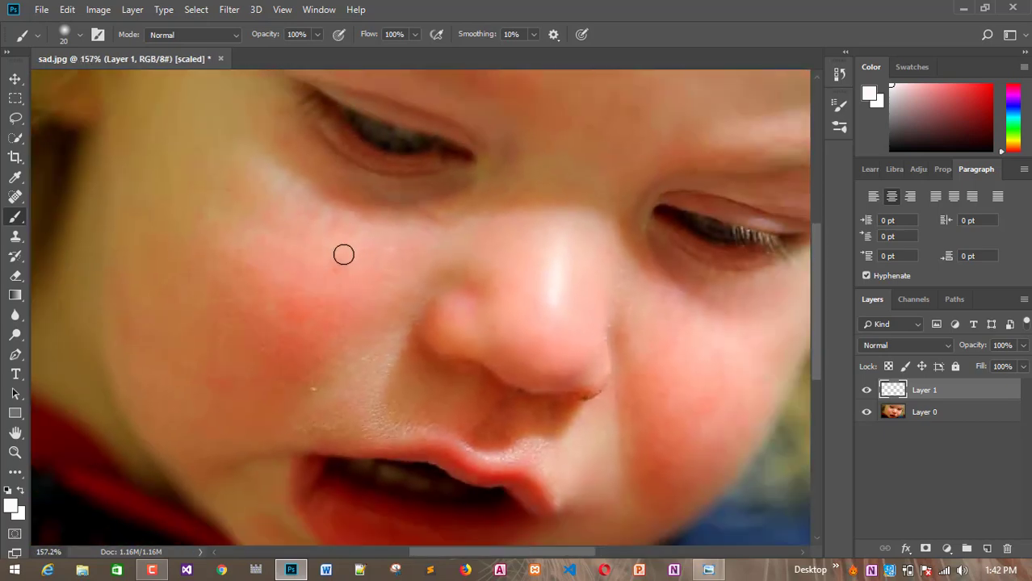
{"action": "scroll", "coordinate": [343, 256], "scroll_direction": "up", "scroll_amount": 3}
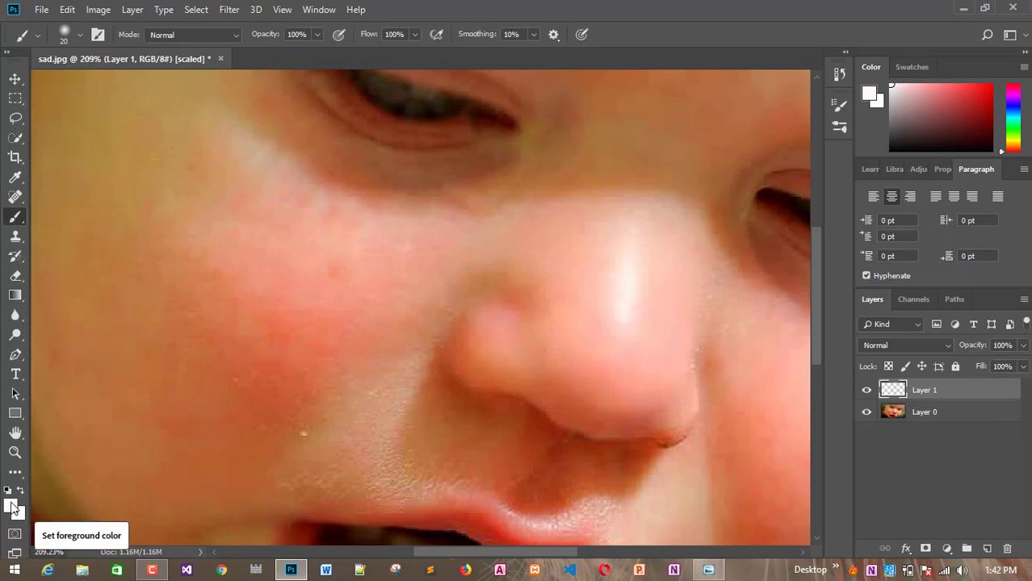
{"action": "left_click", "coordinate": [13, 509]}
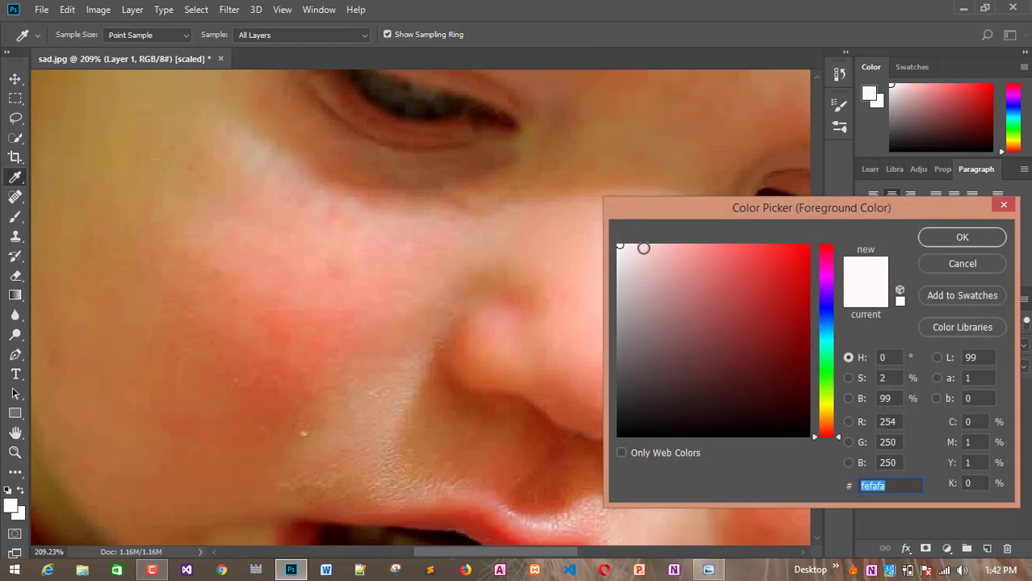
- Set the foreground to near-white fffefe and paint a small teardrop below the left eye
{"action": "left_click", "coordinate": [961, 238]}
{"action": "mouse_move", "coordinate": [330, 228]}
{"action": "left_mouse_down"}
{"action": "mouse_move", "coordinate": [314, 259]}
{"action": "mouse_move", "coordinate": [327, 261]}
{"action": "mouse_move", "coordinate": [341, 234]}
{"action": "left_mouse_up"}
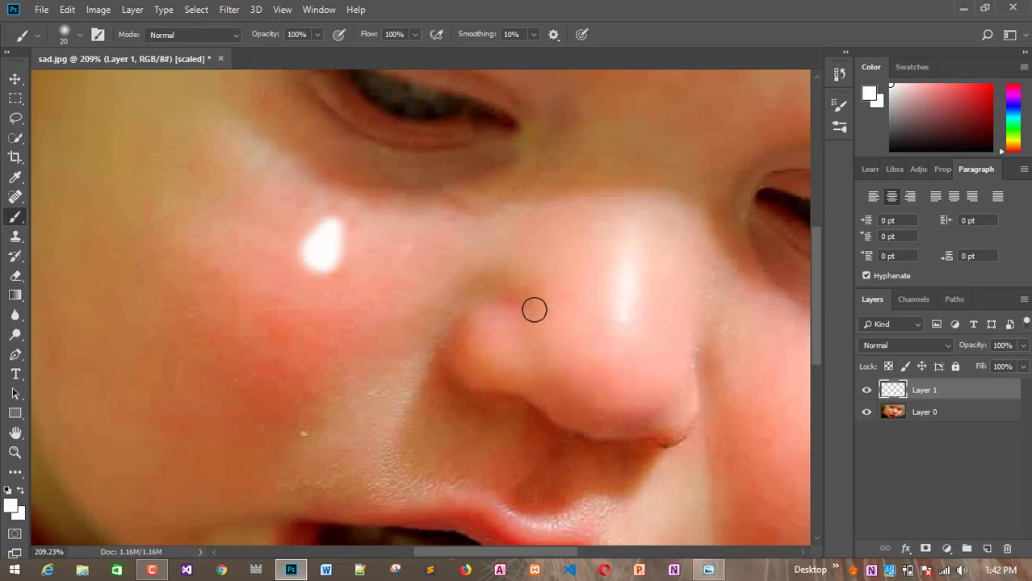
{"action": "key", "text": "ctrl+z"}
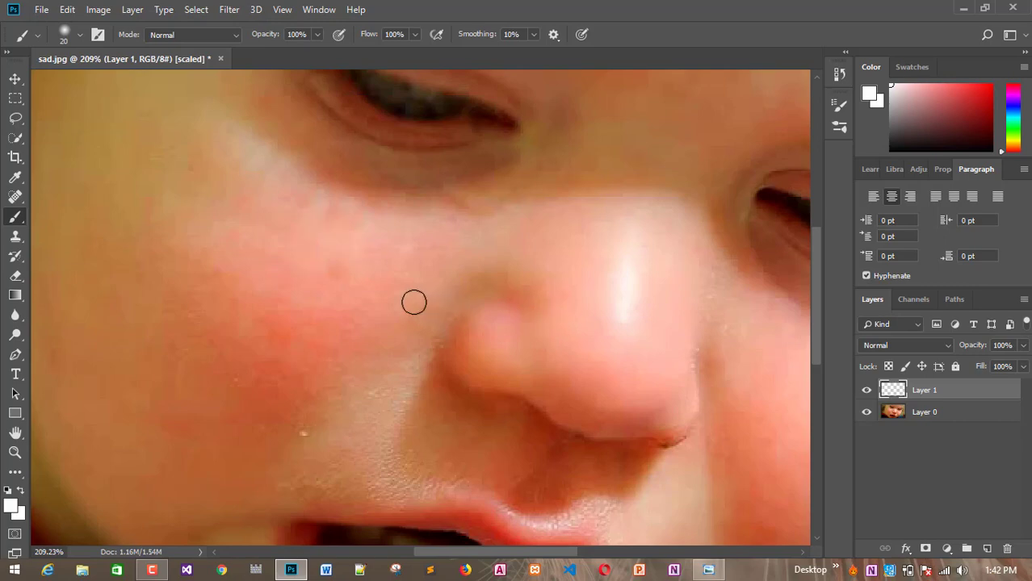
{"action": "mouse_move", "coordinate": [357, 227]}
{"action": "left_mouse_down"}
{"action": "mouse_move", "coordinate": [352, 217]}
{"action": "mouse_move", "coordinate": [335, 235]}
{"action": "mouse_move", "coordinate": [351, 240]}
{"action": "mouse_move", "coordinate": [355, 217]}
{"action": "left_mouse_up"}
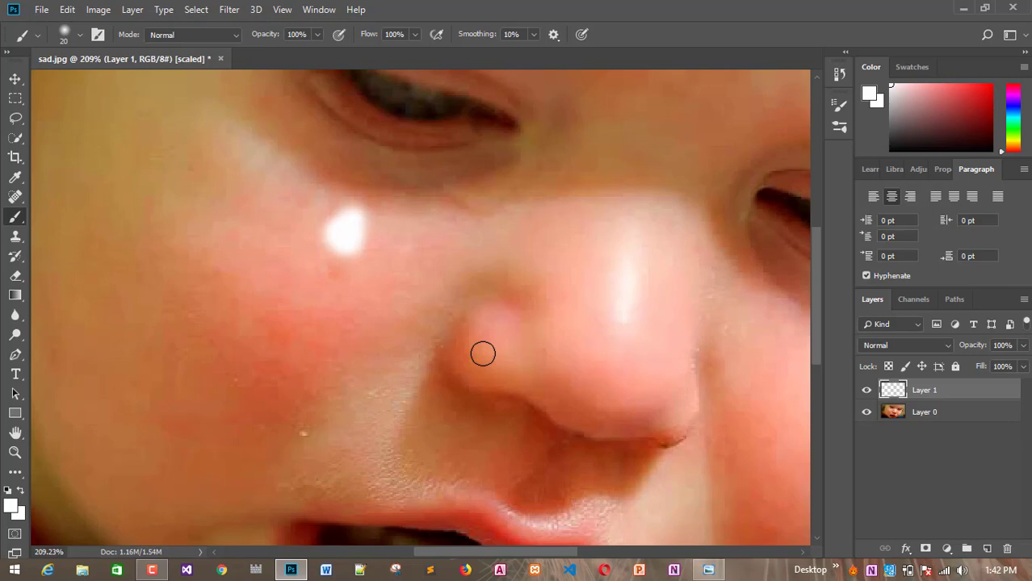
- Move the white teardrop slightly lower and to the right on the cheek with the Move tool
{"action": "left_click", "coordinate": [16, 79]}
{"action": "left_click_drag", "start_coordinate": [342, 240], "coordinate": [363, 274]}
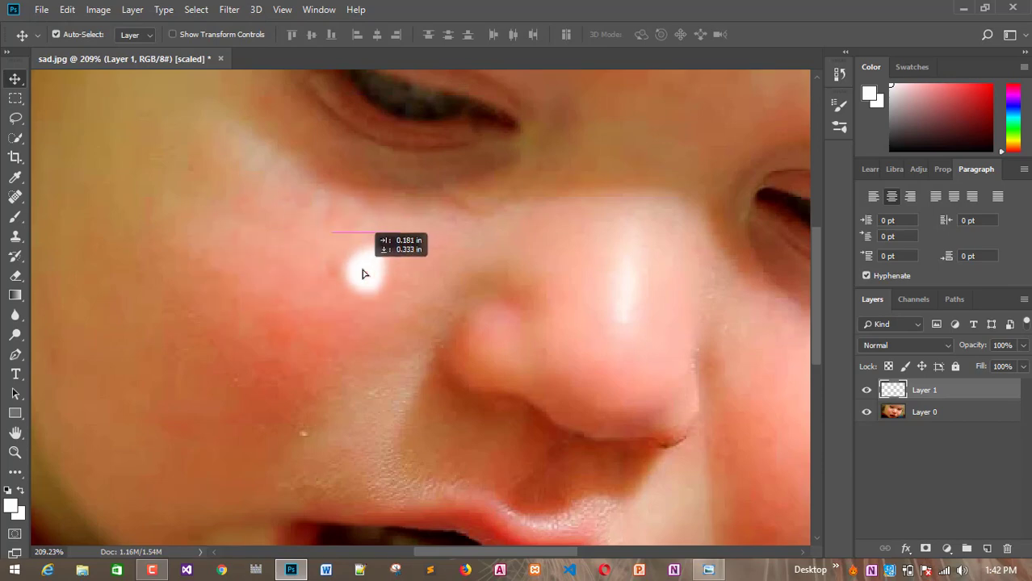
{"action": "left_click_drag", "start_coordinate": [362, 274], "coordinate": [364, 271]}
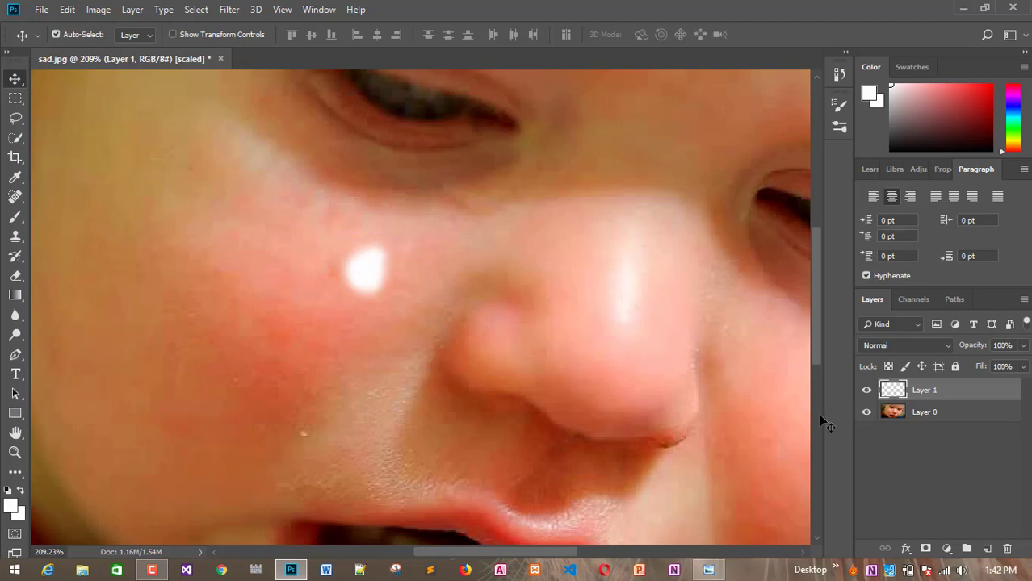
{"action": "left_click", "coordinate": [909, 547]}
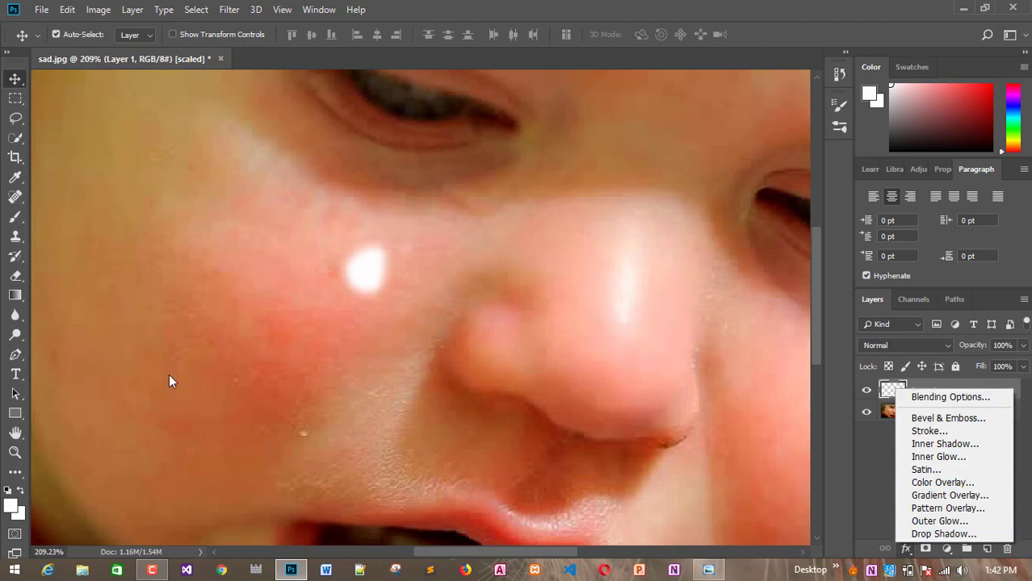
- Show the preset Styles library in Layer 1's Layer Style dialog
{"action": "key", "text": "Escape"}
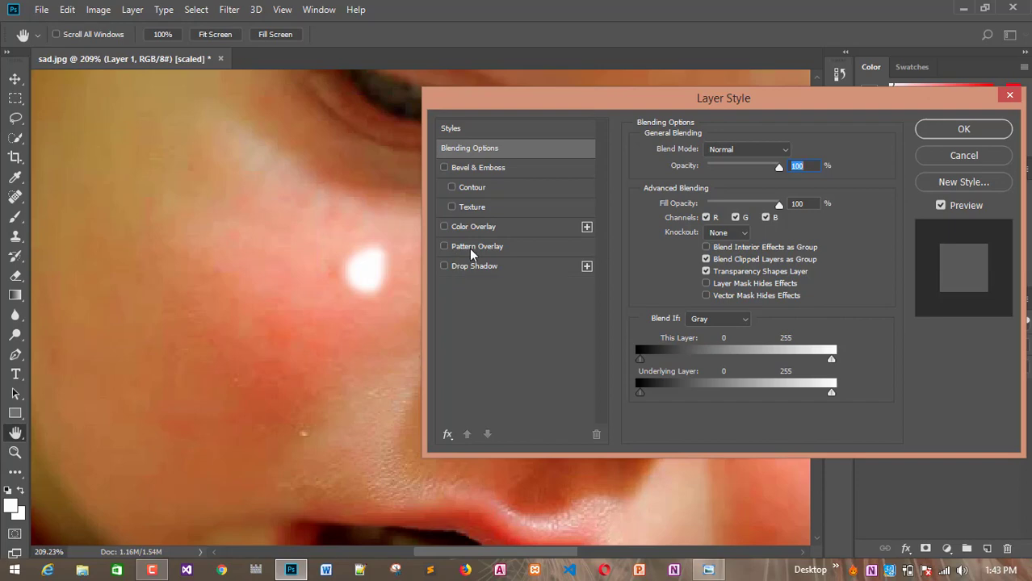
{"action": "left_click_drag", "start_coordinate": [495, 101], "coordinate": [498, 222]}
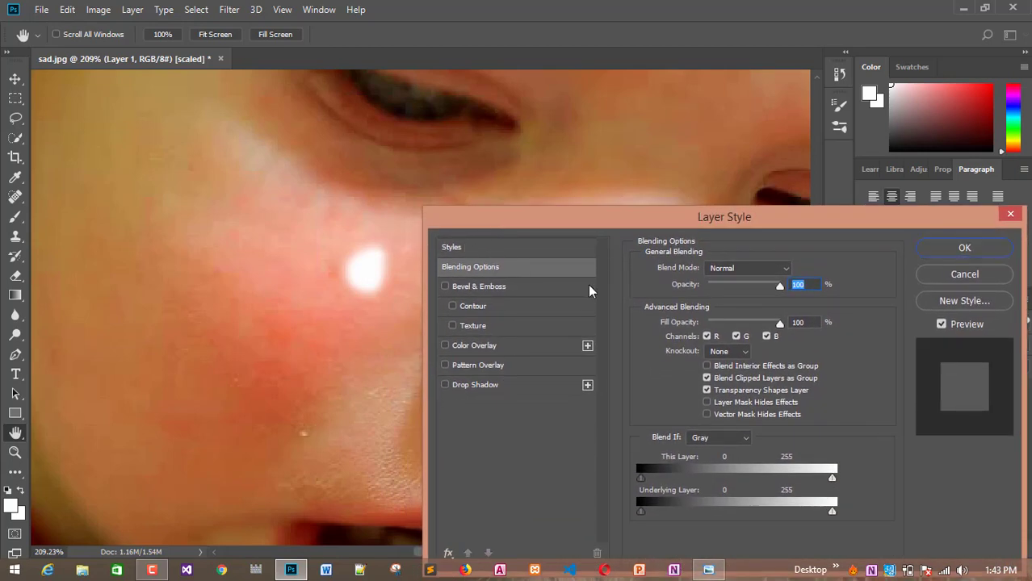
{"action": "left_click", "coordinate": [465, 247]}
{"action": "left_click_drag", "start_coordinate": [581, 221], "coordinate": [292, 155]}
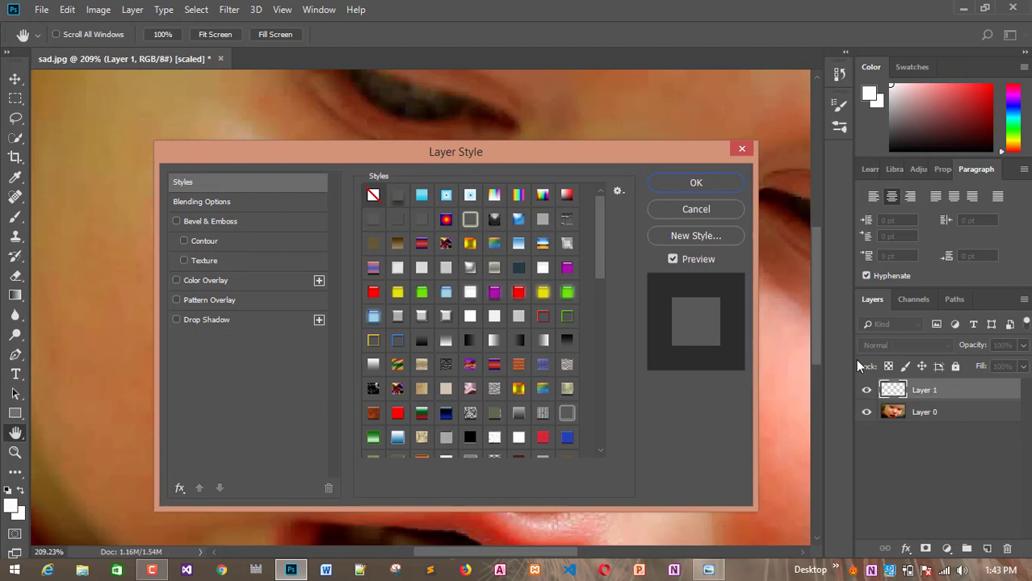
- Append the Web Styles preset set to the current layer style presets
{"action": "left_click_drag", "start_coordinate": [411, 153], "coordinate": [656, 119]}
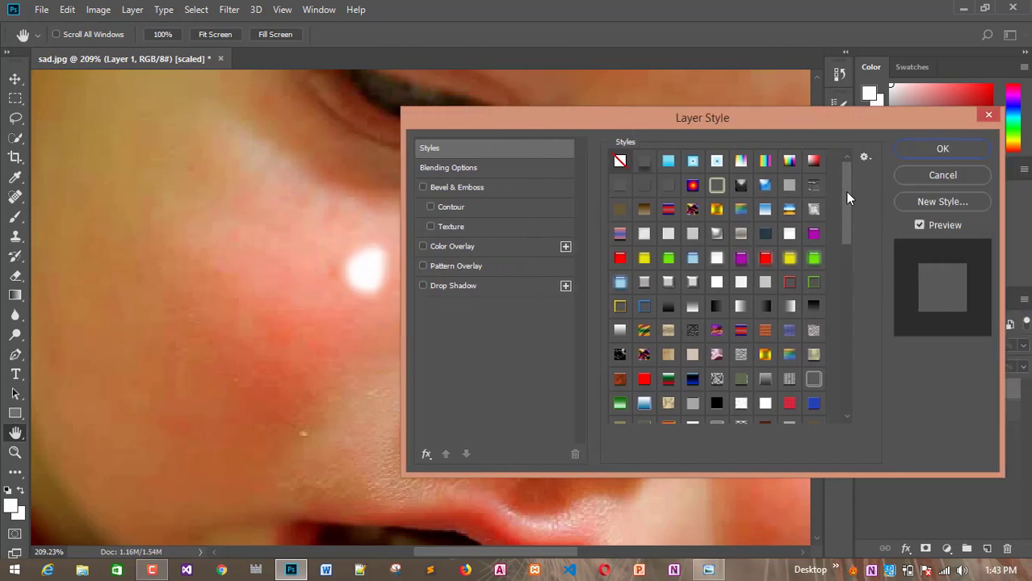
{"action": "mouse_move", "coordinate": [846, 196]}
{"action": "left_mouse_down"}
{"action": "mouse_move", "coordinate": [857, 396]}
{"action": "mouse_move", "coordinate": [851, 187]}
{"action": "left_mouse_up"}
{"action": "left_click", "coordinate": [864, 158]}
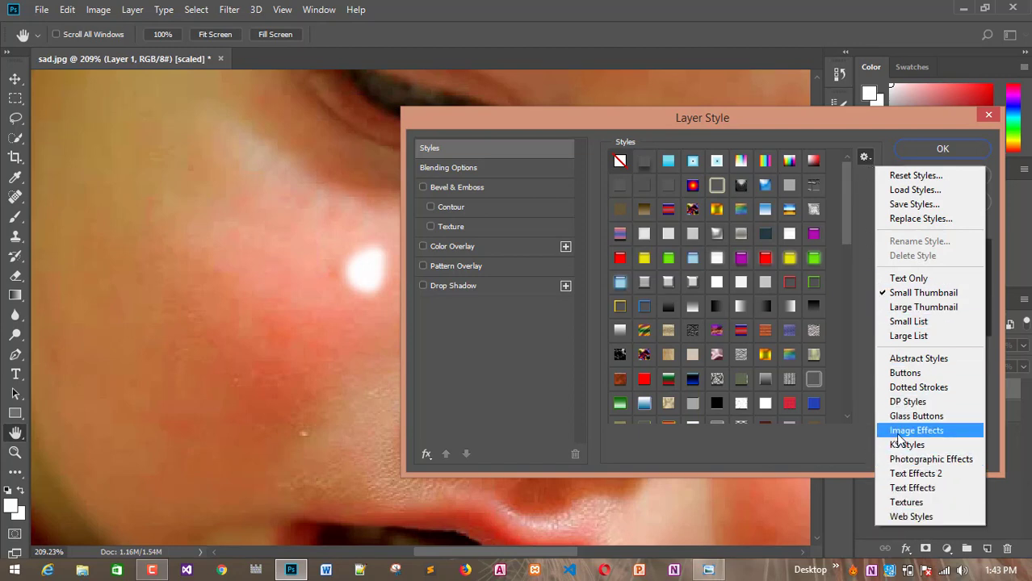
{"action": "left_click", "coordinate": [921, 515]}
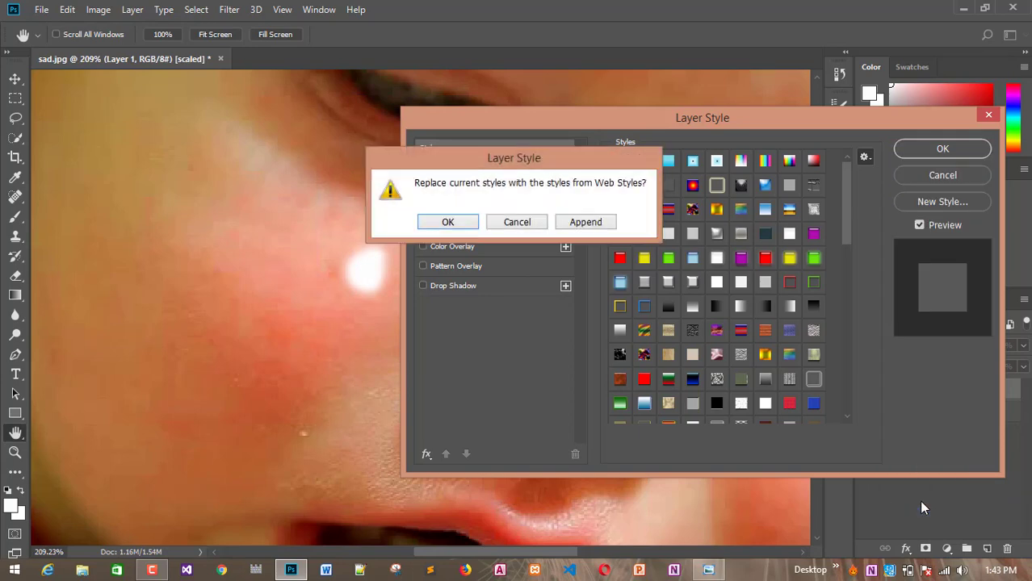
{"action": "left_click_drag", "start_coordinate": [494, 146], "coordinate": [547, 130]}
{"action": "left_click", "coordinate": [620, 207]}
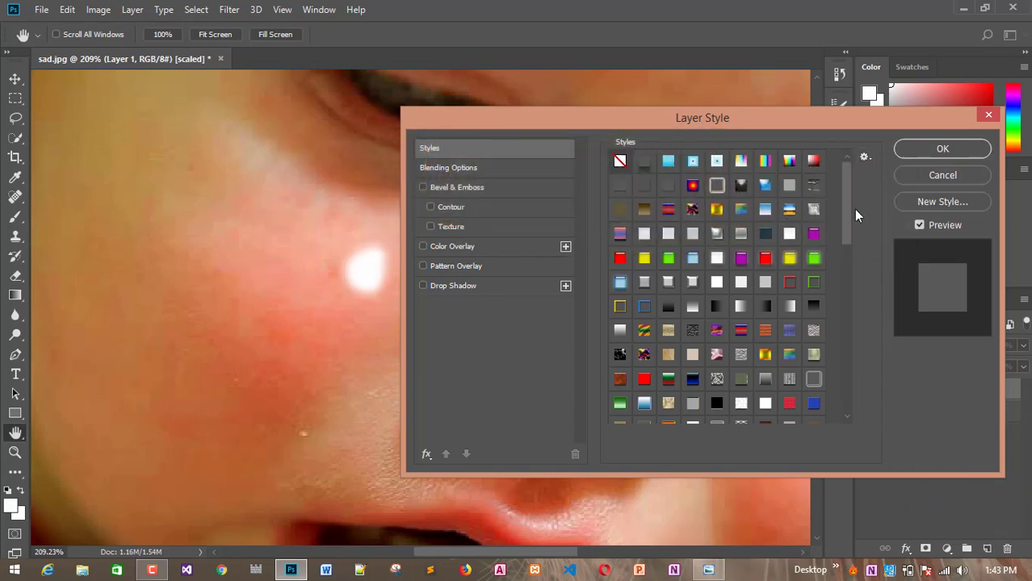
- Append the Glass Buttons style set to the end of the existing presets
{"action": "left_click_drag", "start_coordinate": [846, 194], "coordinate": [846, 388]}
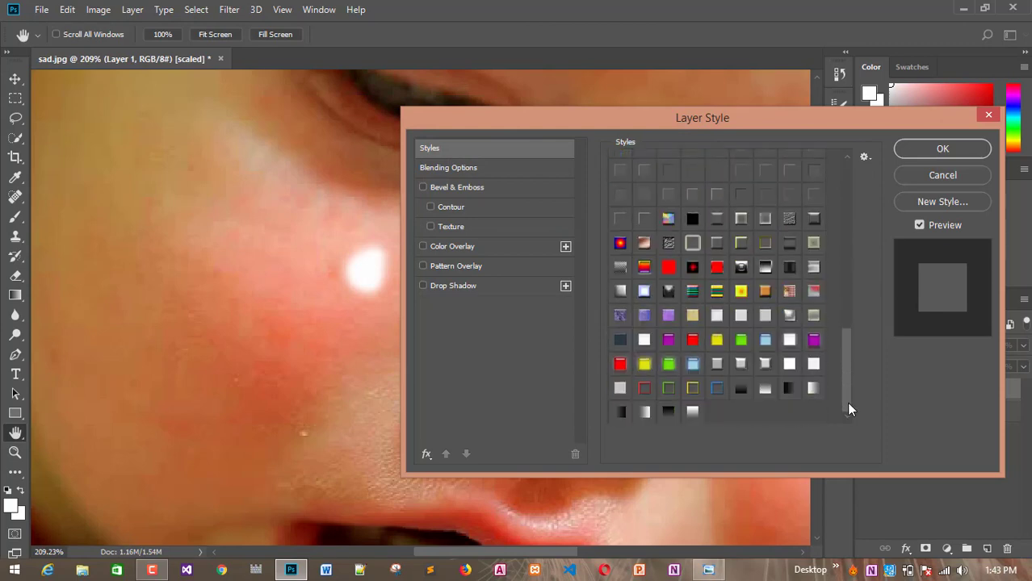
{"action": "left_click", "coordinate": [865, 158]}
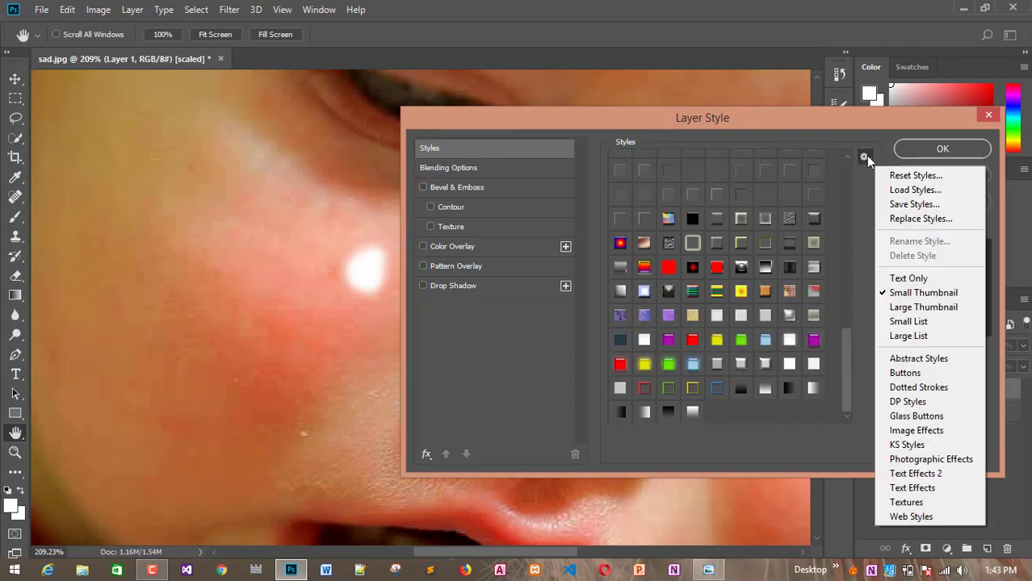
{"action": "left_click", "coordinate": [943, 417]}
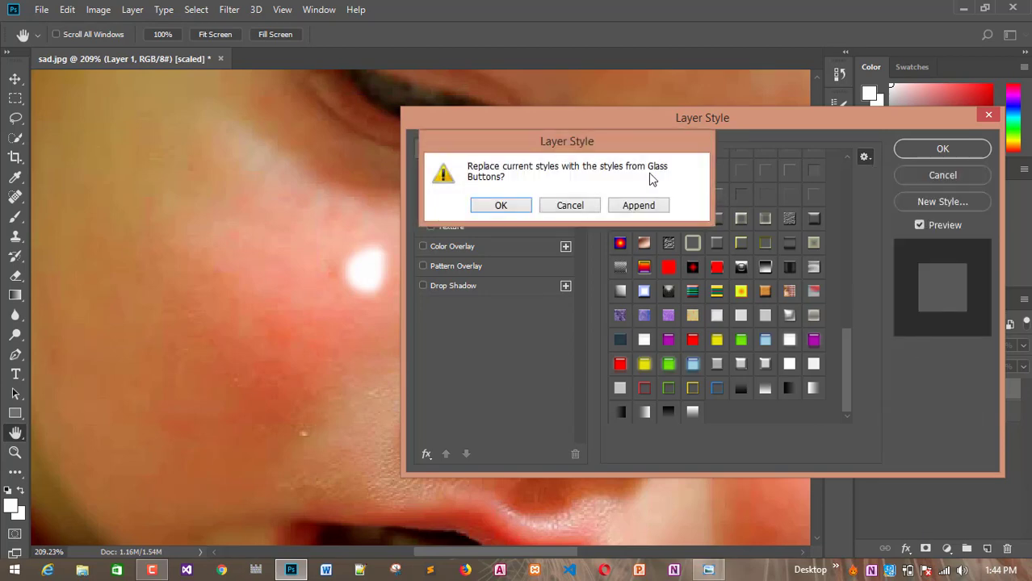
{"action": "left_click_drag", "start_coordinate": [598, 144], "coordinate": [911, 86]}
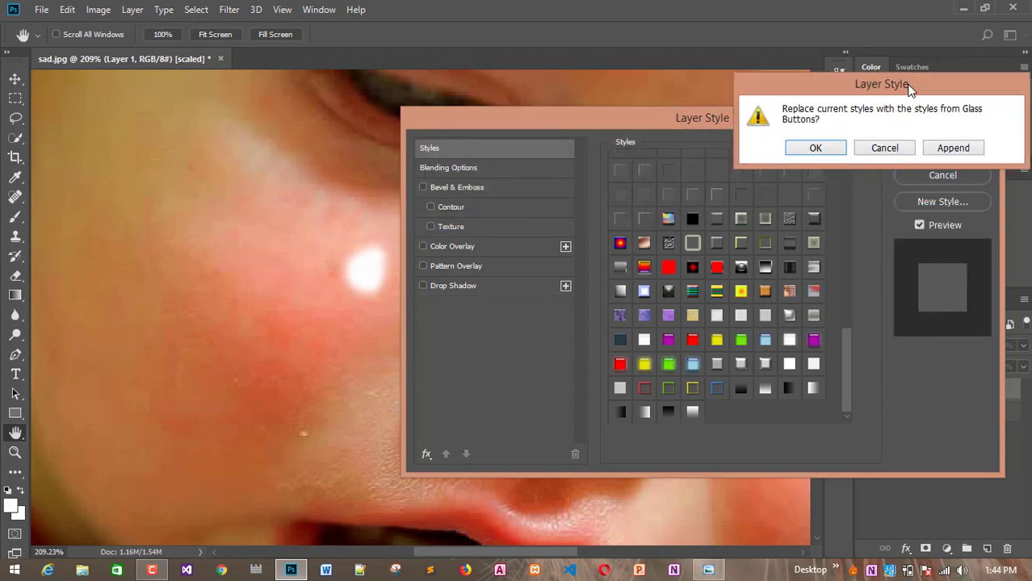
{"action": "left_click", "coordinate": [959, 148]}
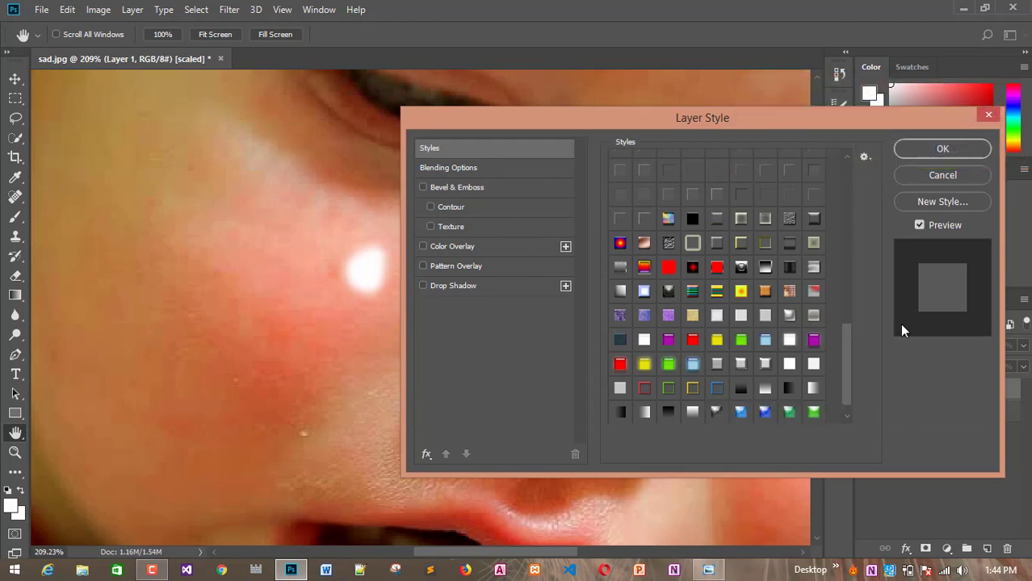
{"action": "left_click_drag", "start_coordinate": [846, 339], "coordinate": [847, 386]}
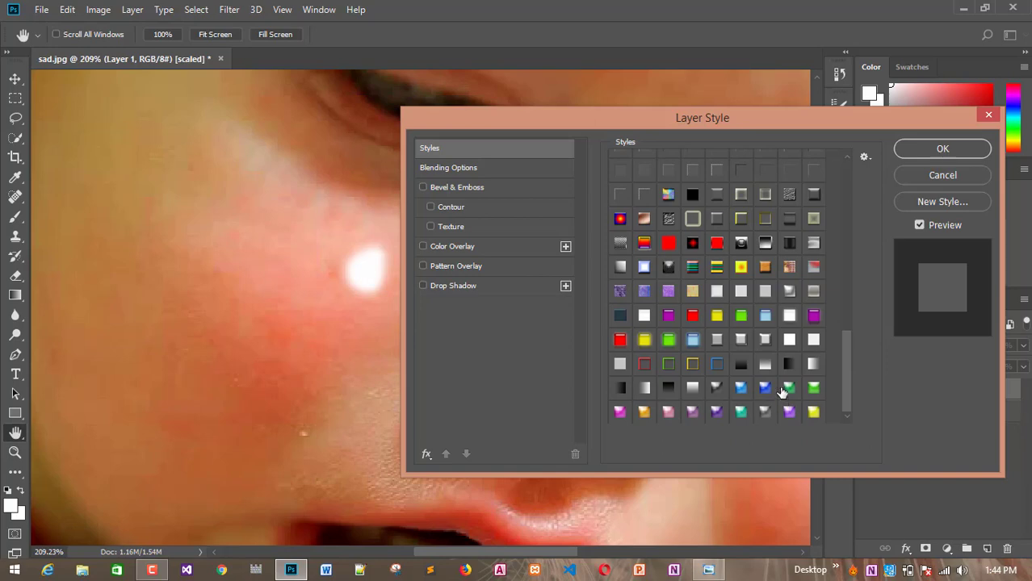
- Browse the expanded style library without loading another preset set
{"action": "left_click", "coordinate": [865, 157]}
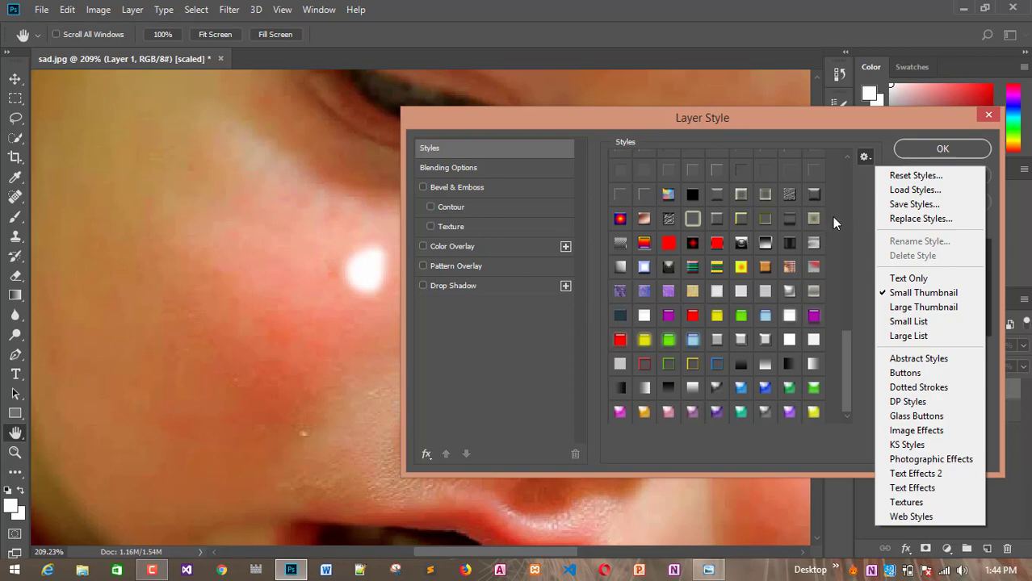
{"action": "left_click", "coordinate": [860, 220]}
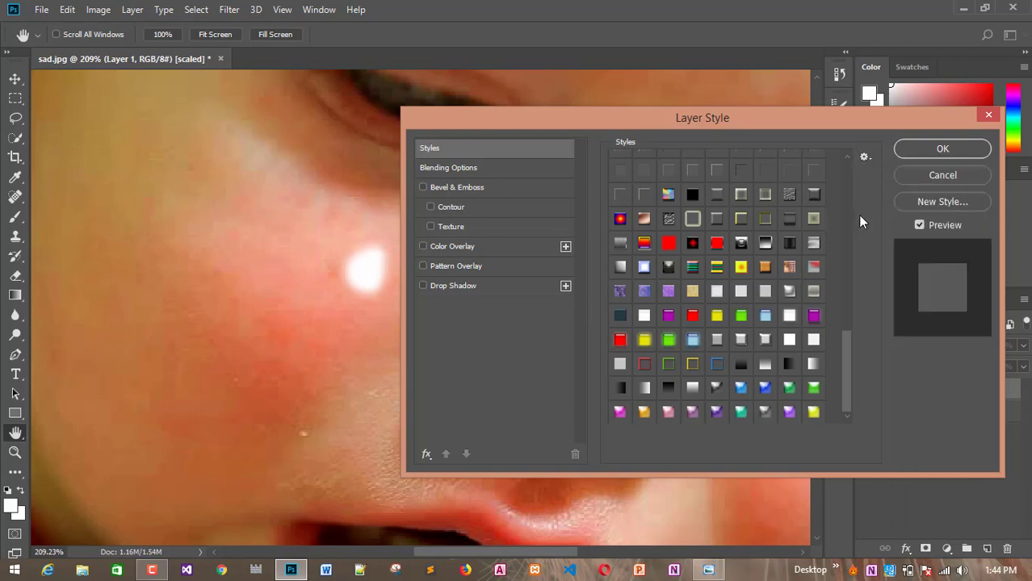
{"action": "left_click_drag", "start_coordinate": [847, 363], "coordinate": [821, 316]}
{"action": "scroll", "coordinate": [821, 322], "scroll_direction": "up", "scroll_amount": 2}
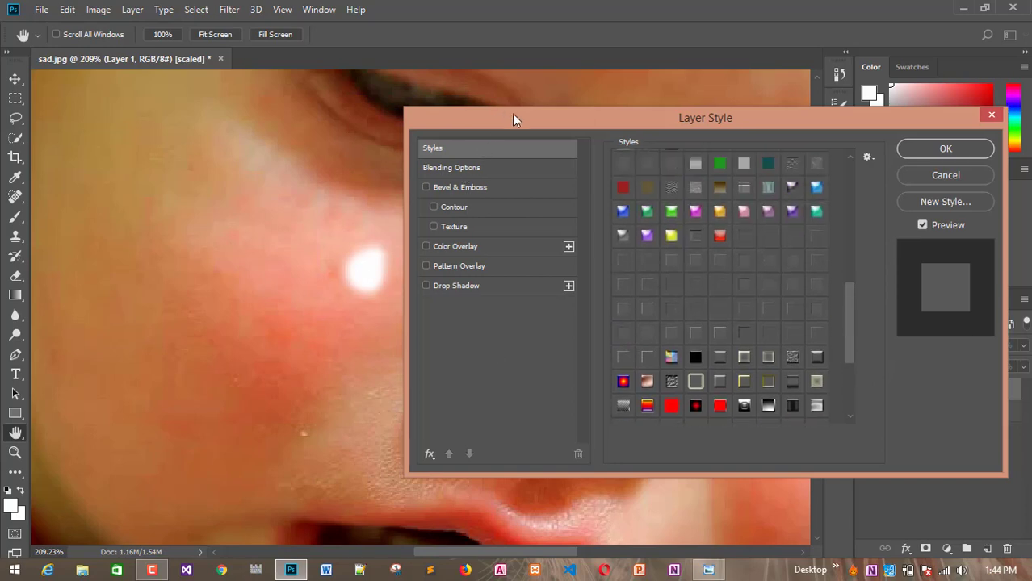
{"action": "left_click_drag", "start_coordinate": [497, 118], "coordinate": [535, 172]}
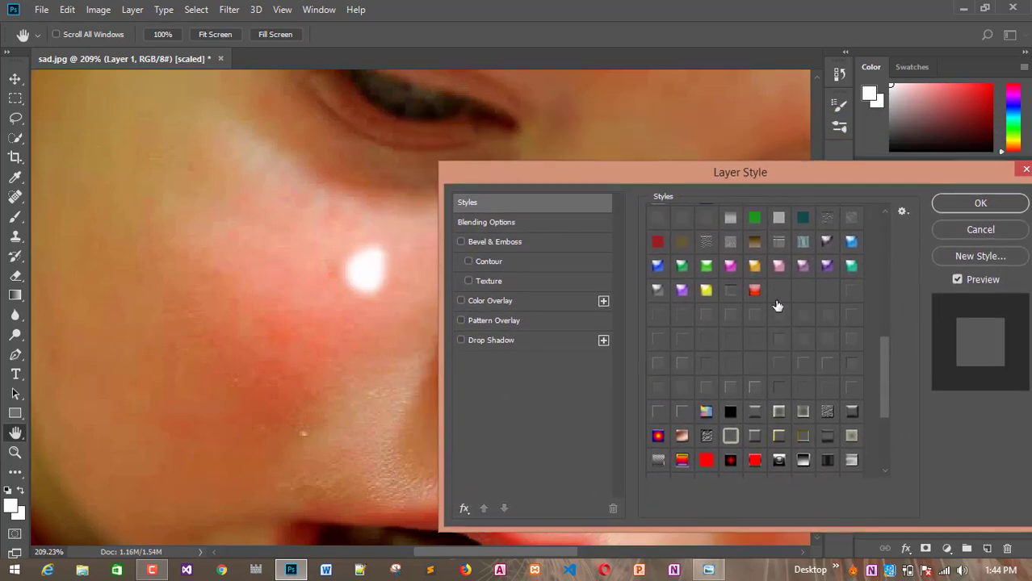
{"action": "mouse_move", "coordinate": [888, 374]}
{"action": "left_mouse_down"}
{"action": "mouse_move", "coordinate": [865, 222]}
{"action": "mouse_move", "coordinate": [870, 366]}
{"action": "left_mouse_up"}
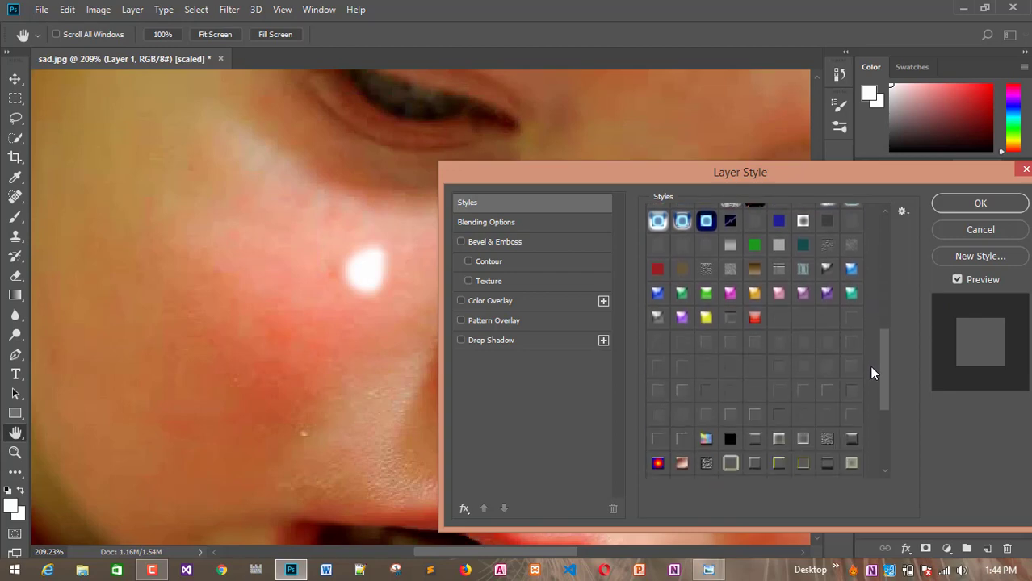
- Try several style swatches on the teardrop and settle on the grey-white bevelled preset
{"action": "left_click", "coordinate": [754, 415]}
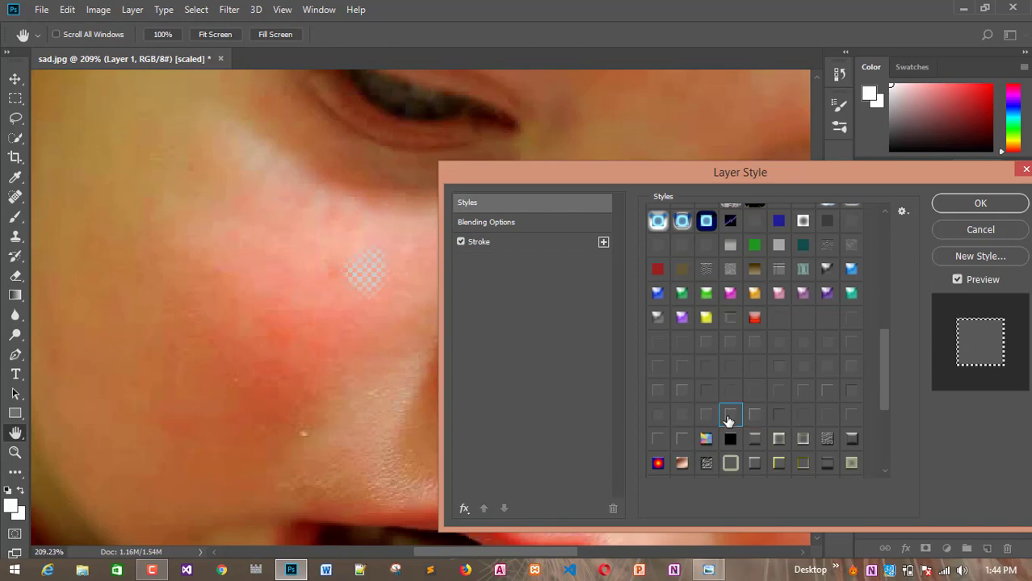
{"action": "left_click", "coordinate": [755, 440]}
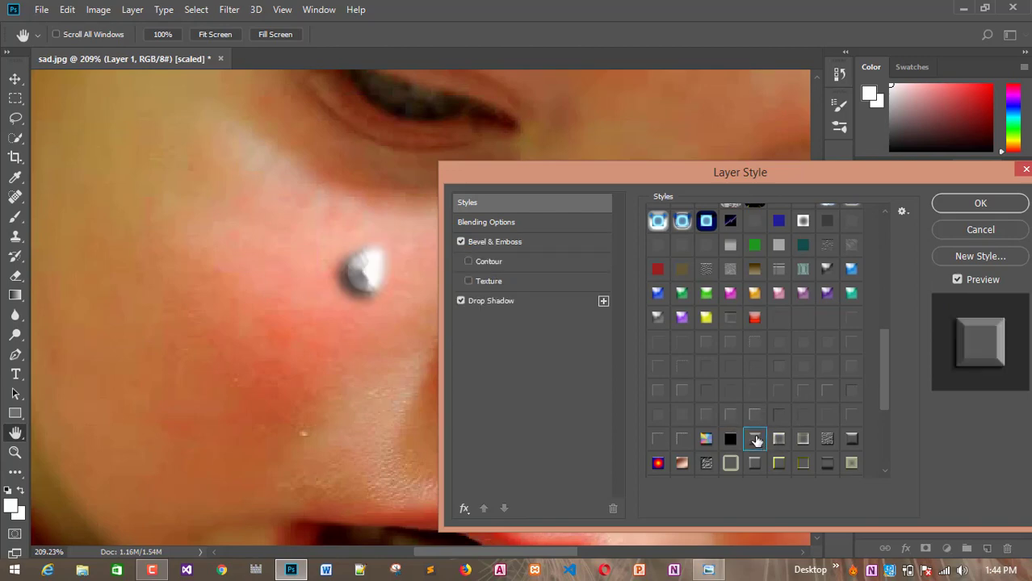
{"action": "left_click", "coordinate": [754, 415]}
{"action": "left_click", "coordinate": [730, 415]}
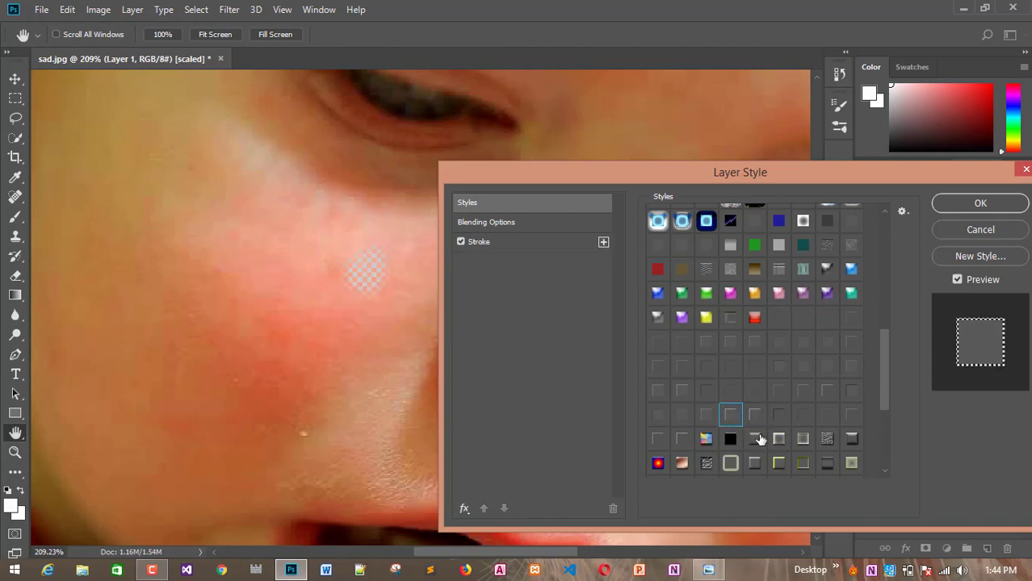
{"action": "left_click", "coordinate": [754, 461]}
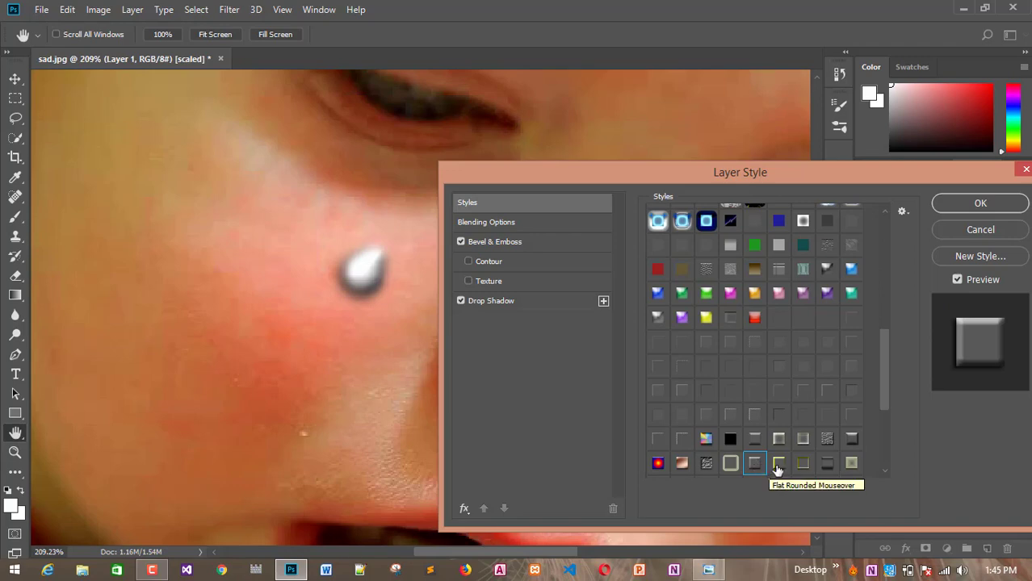
{"action": "left_click", "coordinate": [778, 469]}
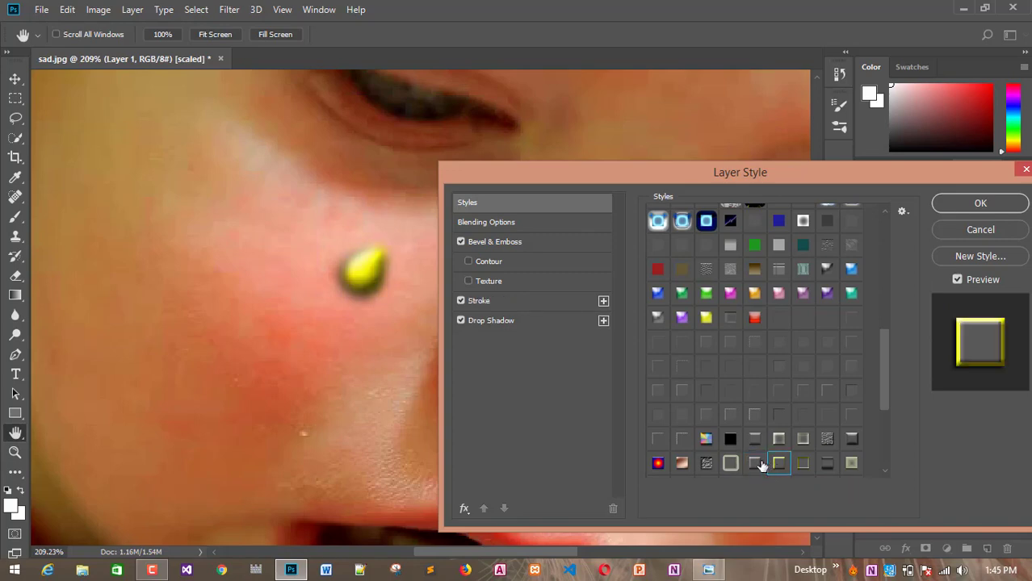
{"action": "left_click", "coordinate": [757, 465]}
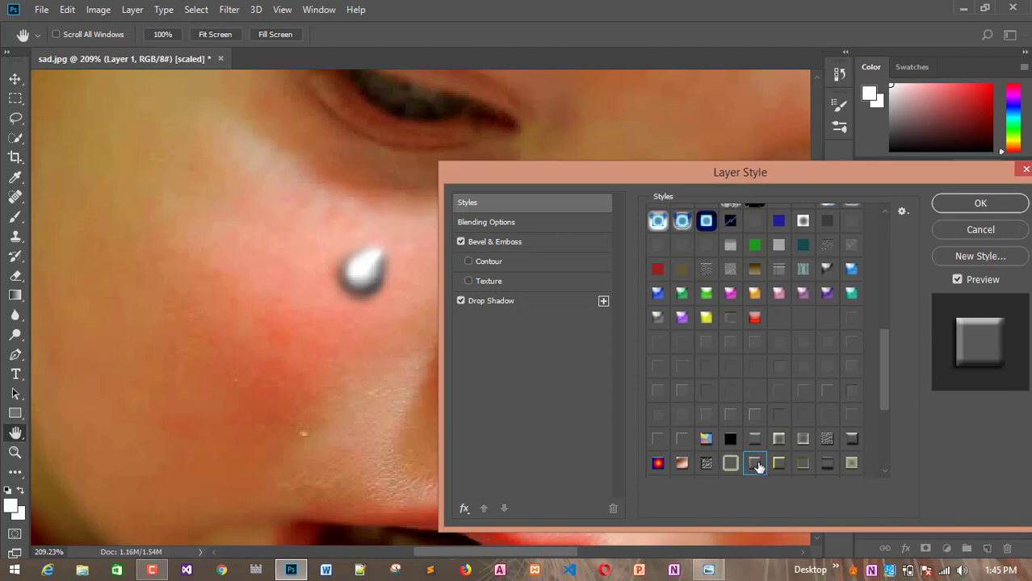
- Toggle Bevel & Emboss and Drop Shadow off and back on to compare
{"action": "left_click", "coordinate": [460, 242]}
{"action": "left_click", "coordinate": [460, 301]}
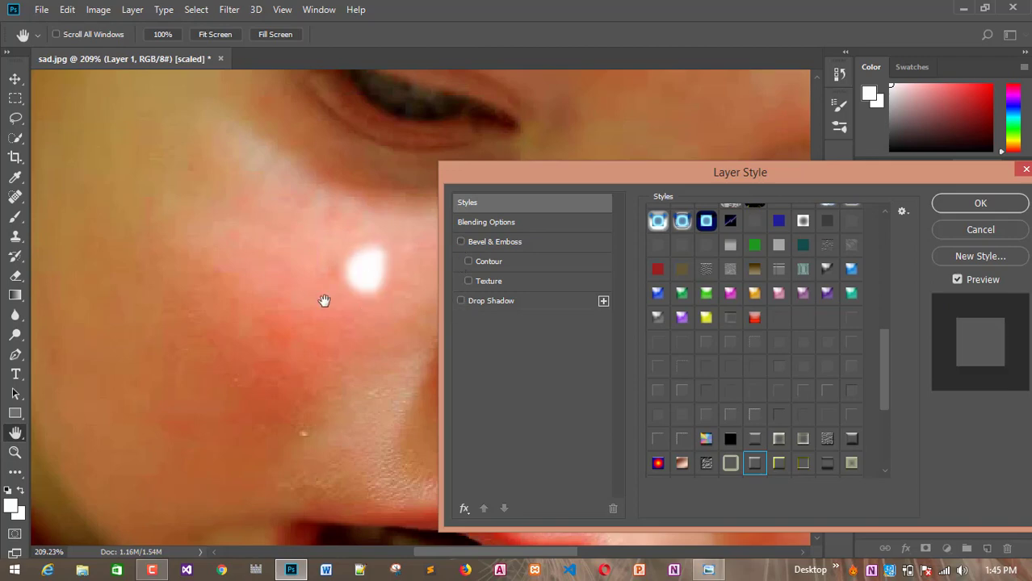
{"action": "left_click", "coordinate": [461, 301]}
{"action": "left_click", "coordinate": [461, 242]}
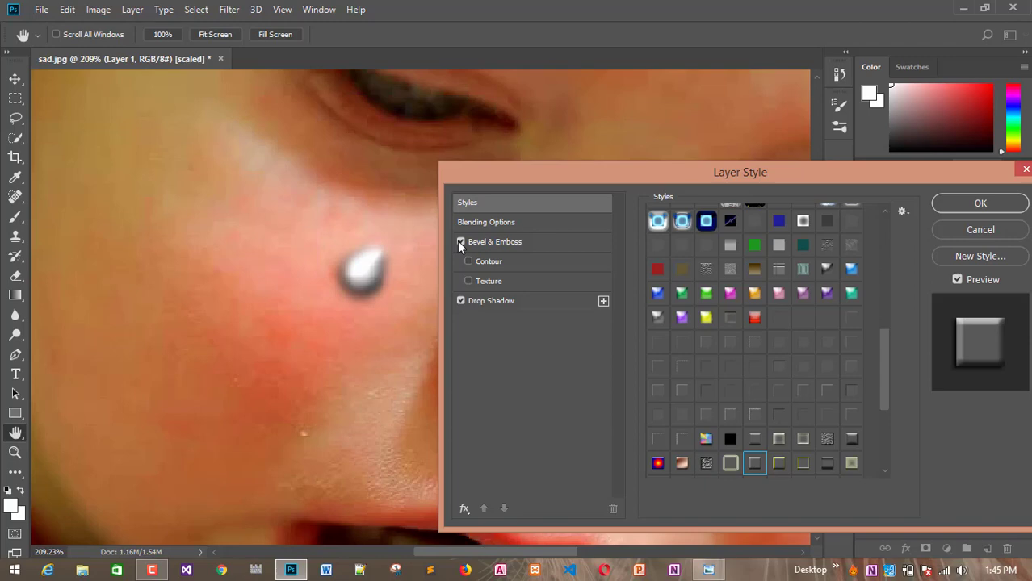
- Bring the Drop Shadow distance back down to about 4 px so it hugs the teardrop
{"action": "left_click", "coordinate": [495, 302]}
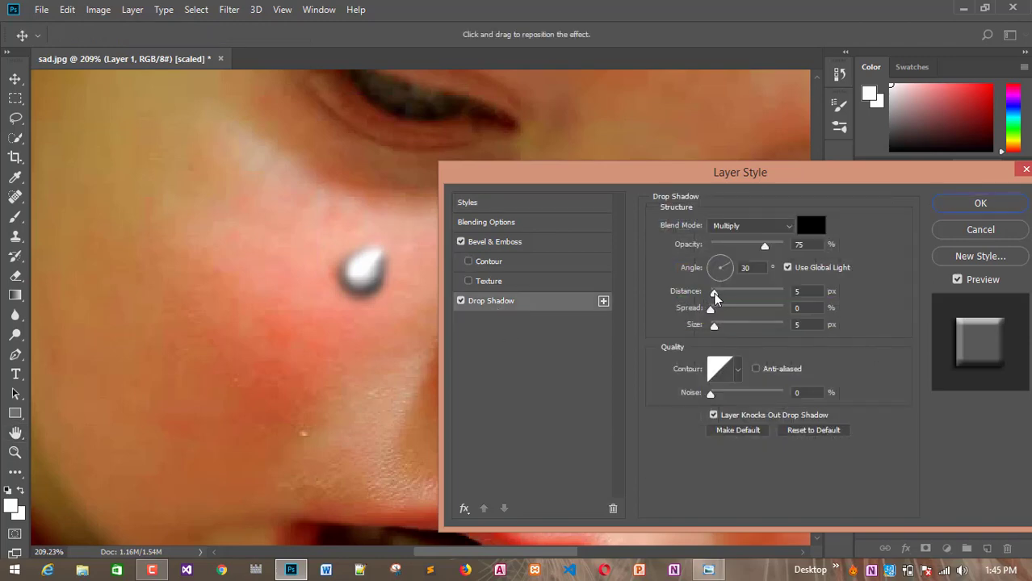
{"action": "left_click_drag", "start_coordinate": [715, 292], "coordinate": [711, 331]}
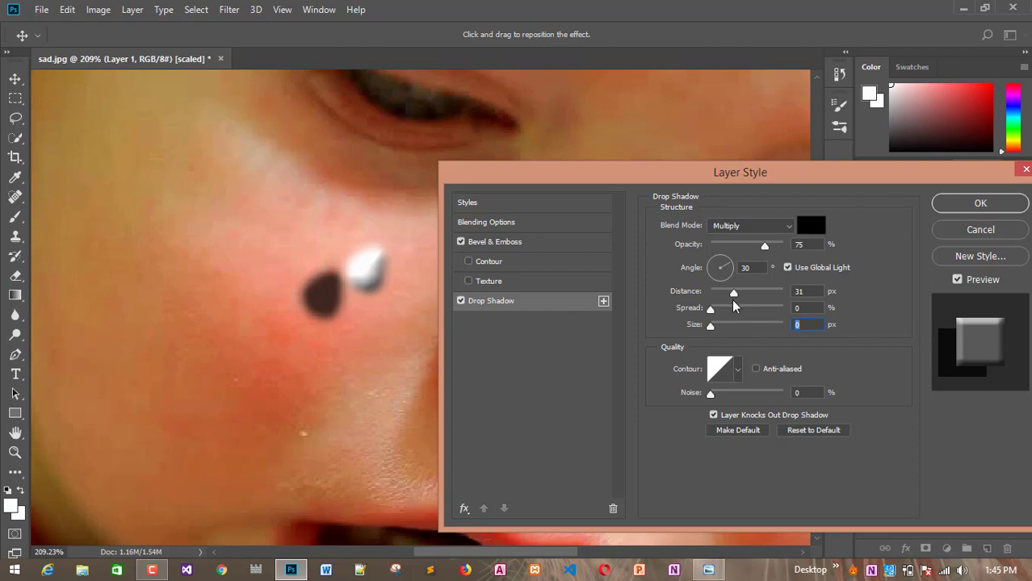
{"action": "mouse_move", "coordinate": [734, 298]}
{"action": "left_mouse_down"}
{"action": "mouse_move", "coordinate": [713, 300]}
{"action": "mouse_move", "coordinate": [710, 327]}
{"action": "mouse_move", "coordinate": [721, 329]}
{"action": "mouse_move", "coordinate": [693, 335]}
{"action": "mouse_move", "coordinate": [716, 330]}
{"action": "mouse_move", "coordinate": [715, 300]}
{"action": "left_mouse_up"}
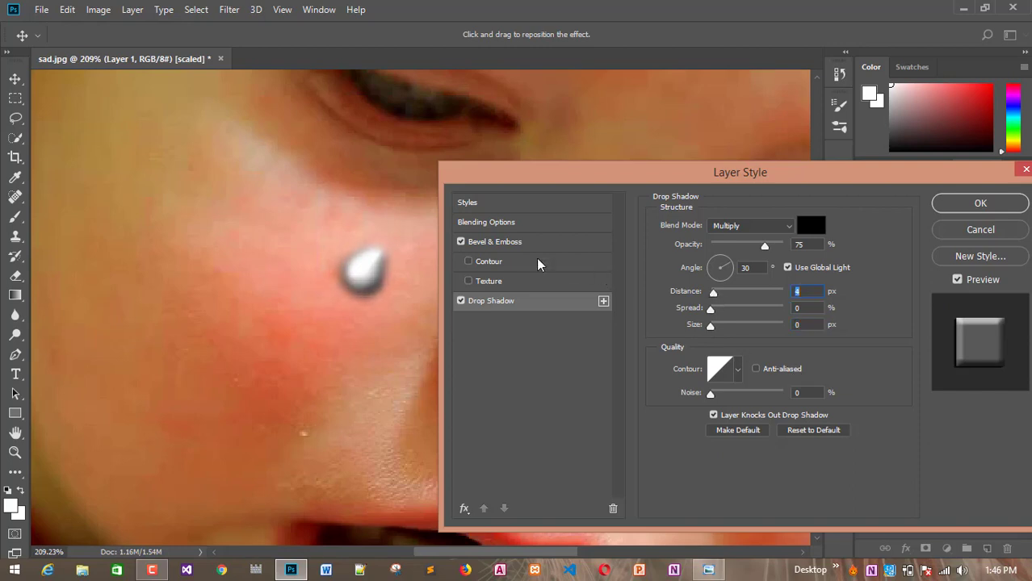
- Set the teardrop's Bevel & Emboss size to 8 px
{"action": "left_click", "coordinate": [510, 242]}
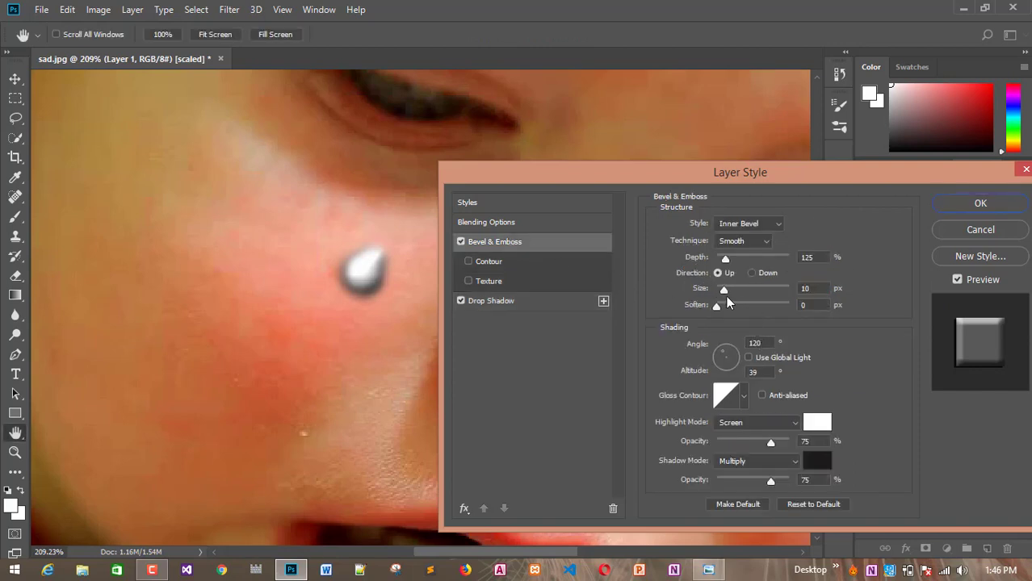
{"action": "mouse_move", "coordinate": [724, 292]}
{"action": "left_mouse_down"}
{"action": "mouse_move", "coordinate": [773, 285]}
{"action": "mouse_move", "coordinate": [723, 295]}
{"action": "left_mouse_up"}
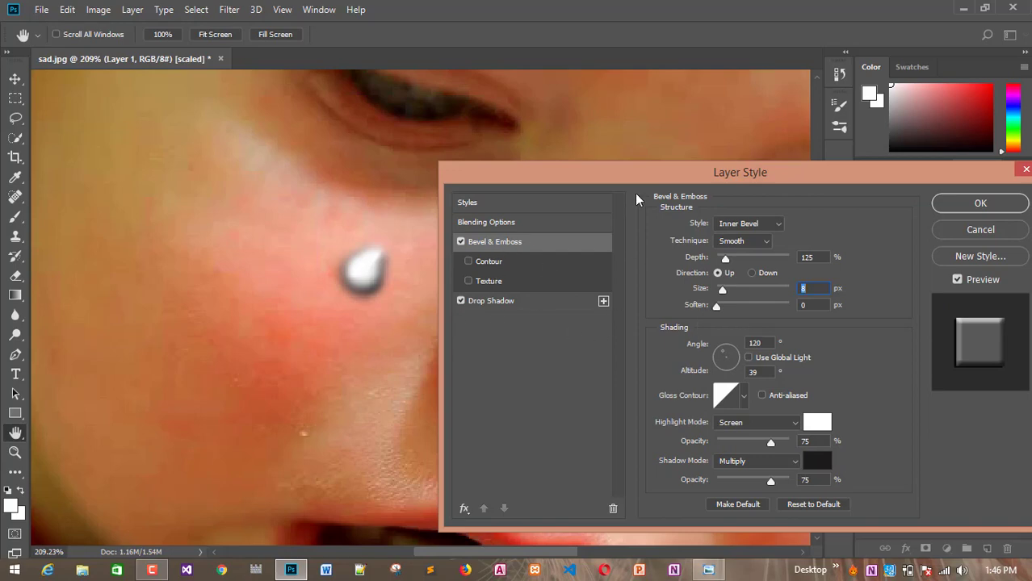
{"action": "left_click_drag", "start_coordinate": [642, 180], "coordinate": [570, 158]}
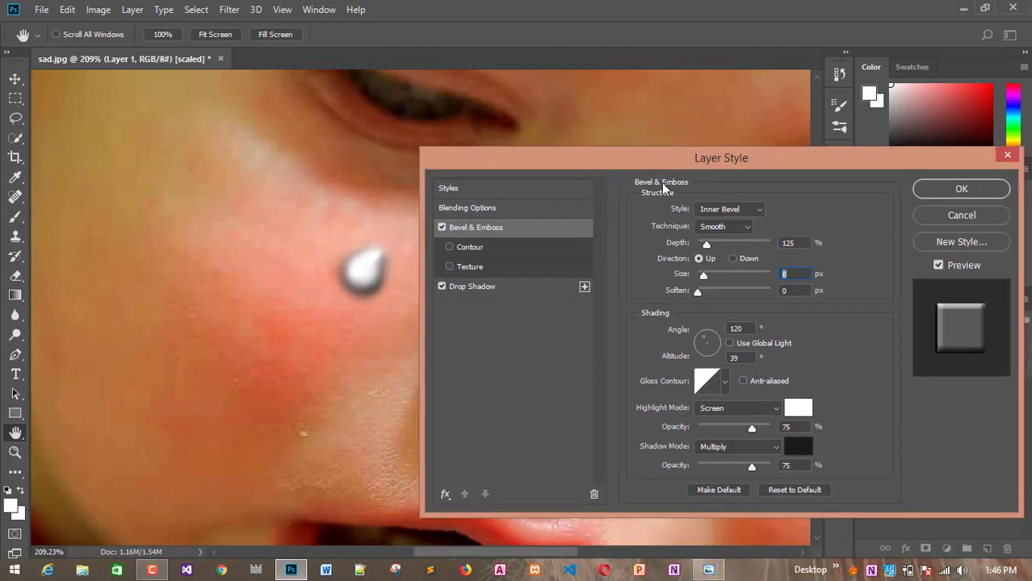
- Position the teardrop on the toddler's cheek with the Move tool
{"action": "key", "text": "v"}
{"action": "left_click", "coordinate": [960, 189]}
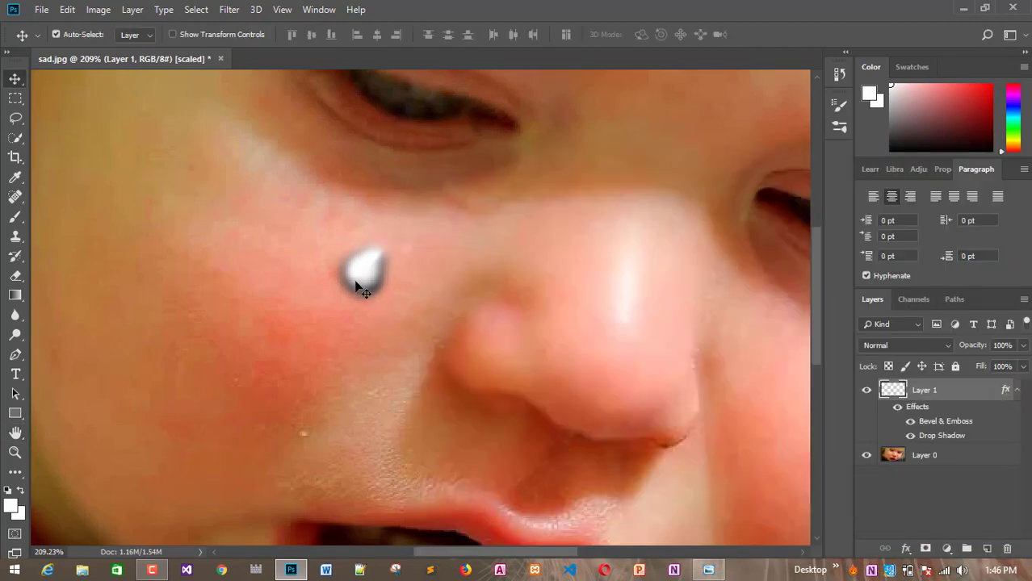
{"action": "left_click_drag", "start_coordinate": [365, 273], "coordinate": [500, 311]}
{"action": "left_click_drag", "start_coordinate": [391, 307], "coordinate": [497, 181]}
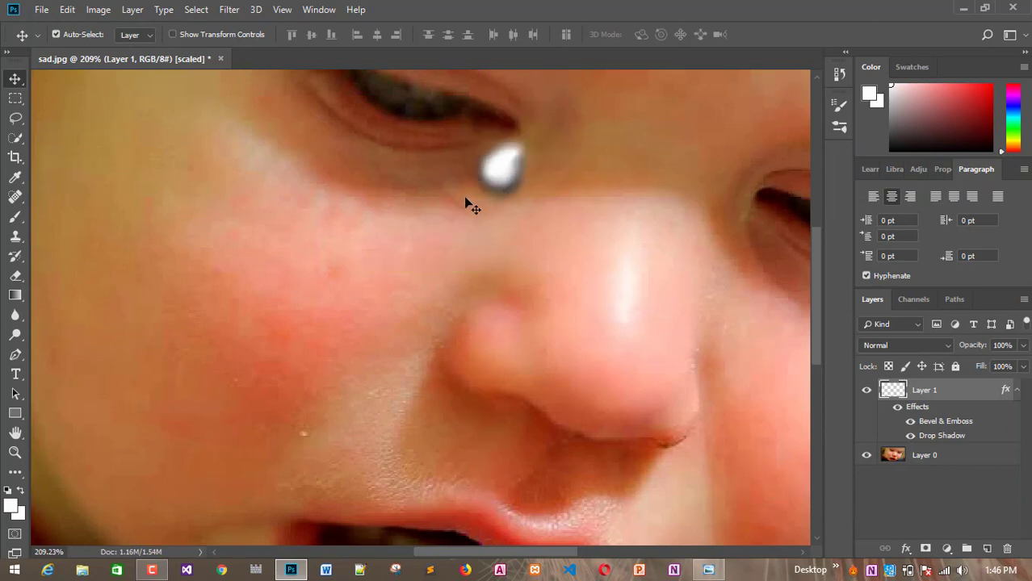
{"action": "scroll", "coordinate": [468, 206], "scroll_direction": "down", "scroll_amount": 2}
{"action": "scroll", "coordinate": [463, 206], "scroll_direction": "up", "scroll_amount": 1}
{"action": "left_click_drag", "start_coordinate": [507, 161], "coordinate": [420, 254]}
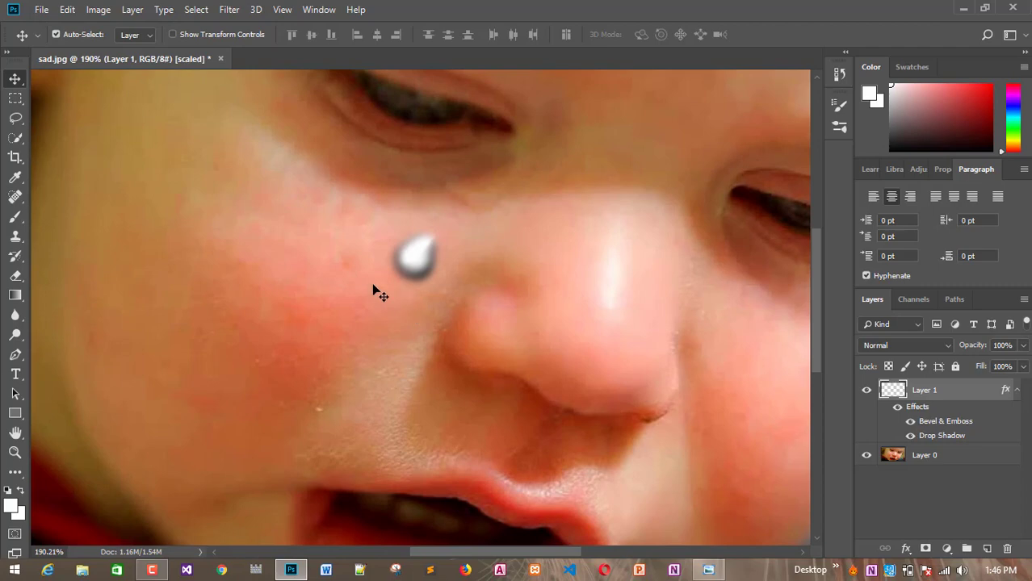
{"action": "scroll", "coordinate": [373, 290], "scroll_direction": "down", "scroll_amount": 1}
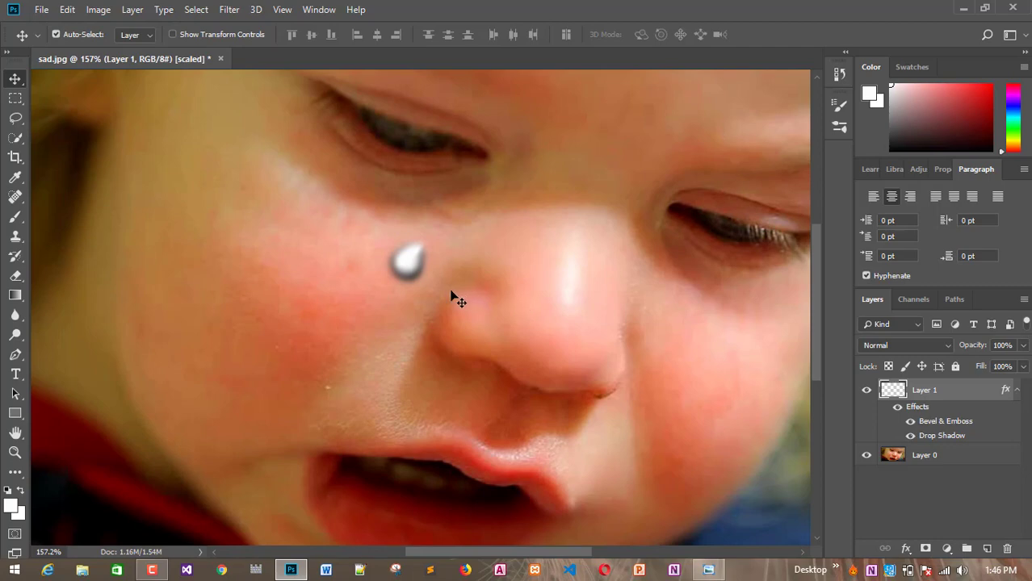
- Add a Color Overlay effect to the tear layer
{"action": "left_click", "coordinate": [905, 550]}
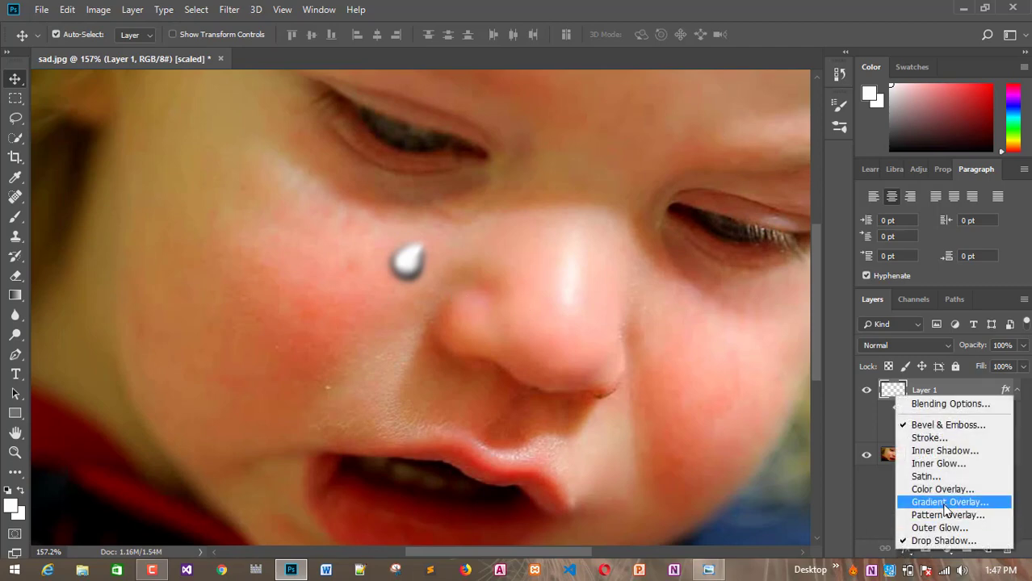
{"action": "left_click", "coordinate": [941, 488]}
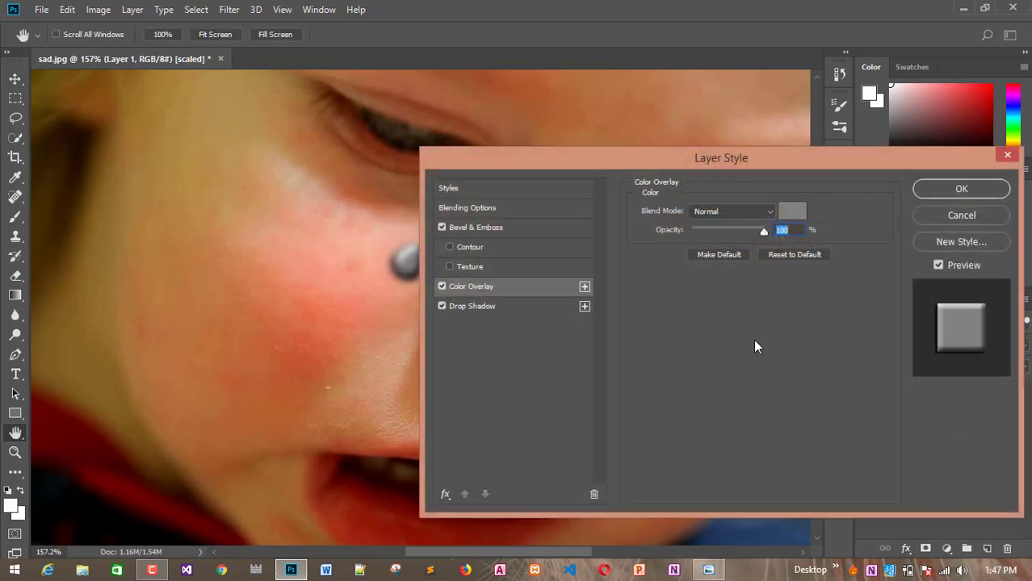
{"action": "left_click_drag", "start_coordinate": [534, 164], "coordinate": [753, 208]}
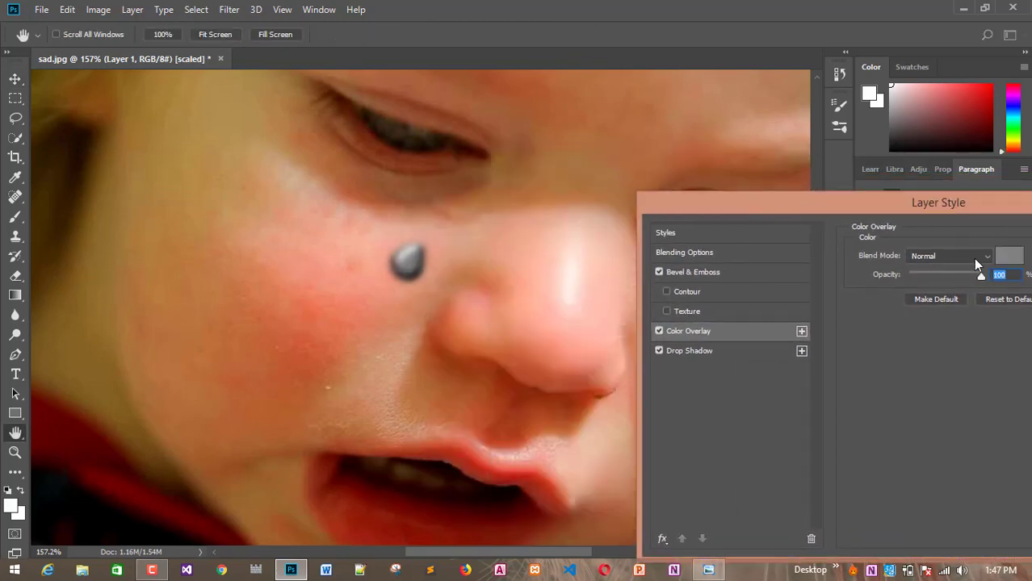
{"action": "left_click_drag", "start_coordinate": [861, 198], "coordinate": [747, 147]}
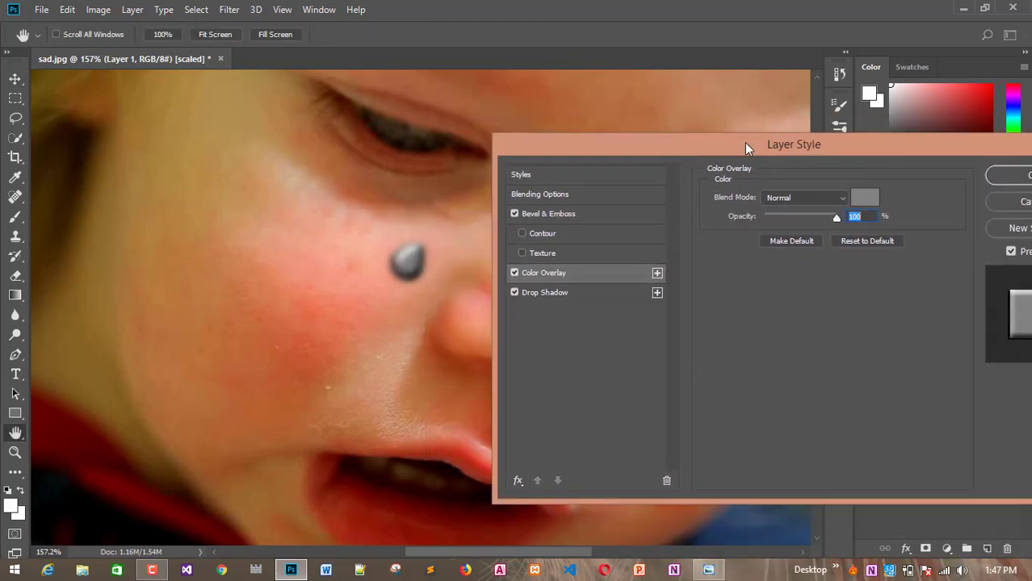
- Set the overlay colour to skin tone ec7f62 sampled from the cheek
{"action": "left_click", "coordinate": [859, 198]}
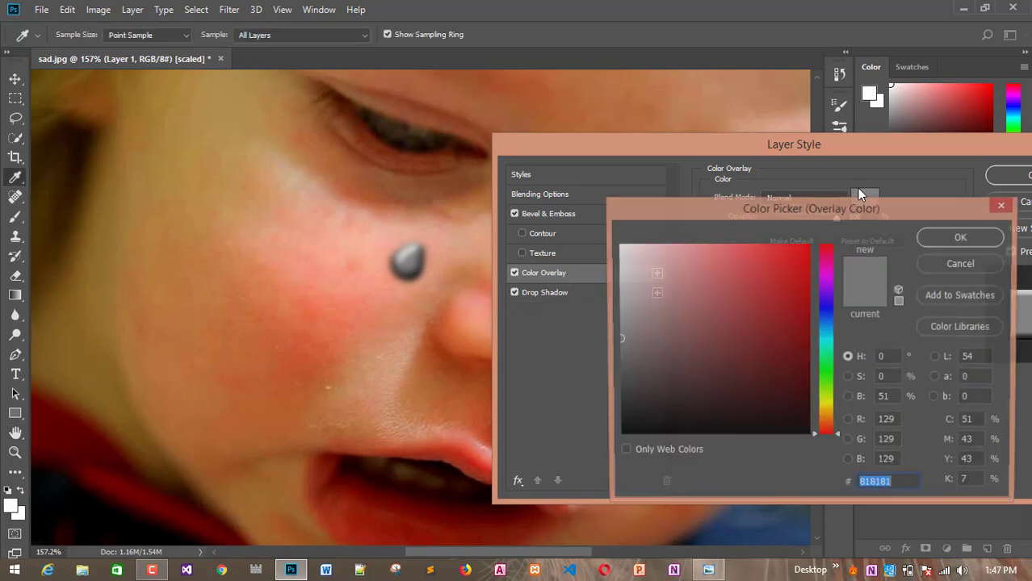
{"action": "left_click", "coordinate": [471, 320]}
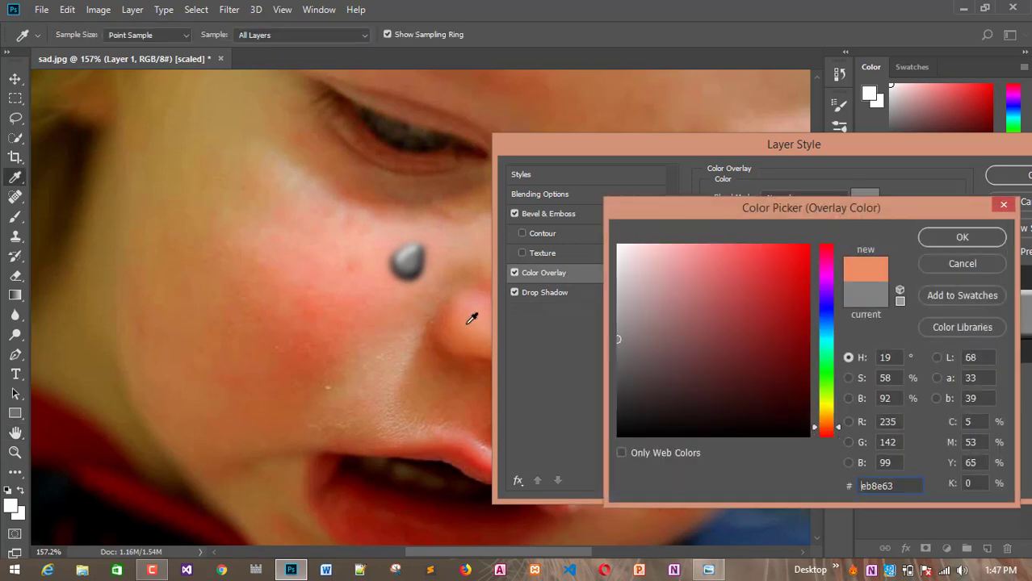
{"action": "left_click", "coordinate": [335, 292]}
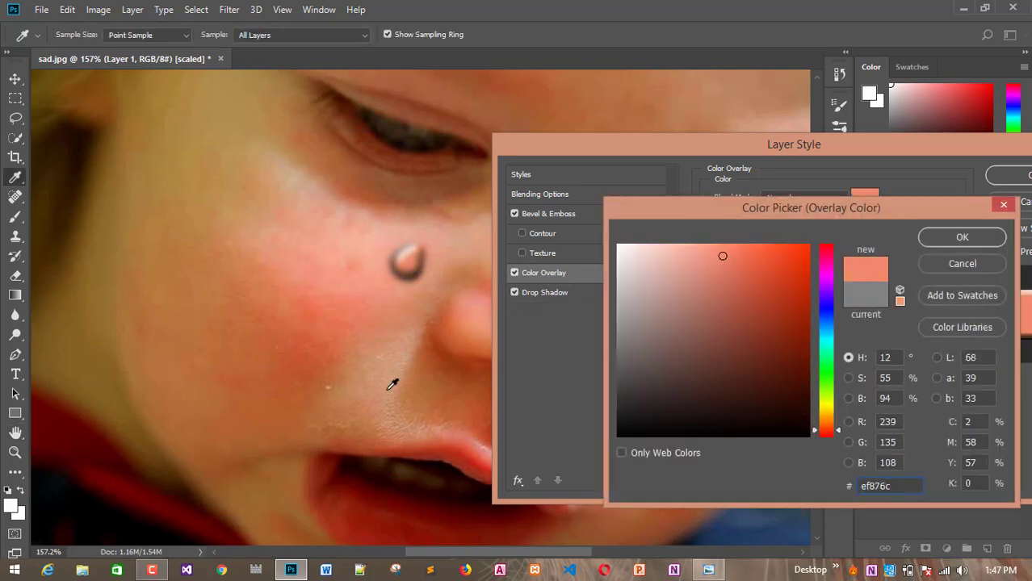
{"action": "left_click", "coordinate": [338, 301]}
{"action": "left_click", "coordinate": [327, 243]}
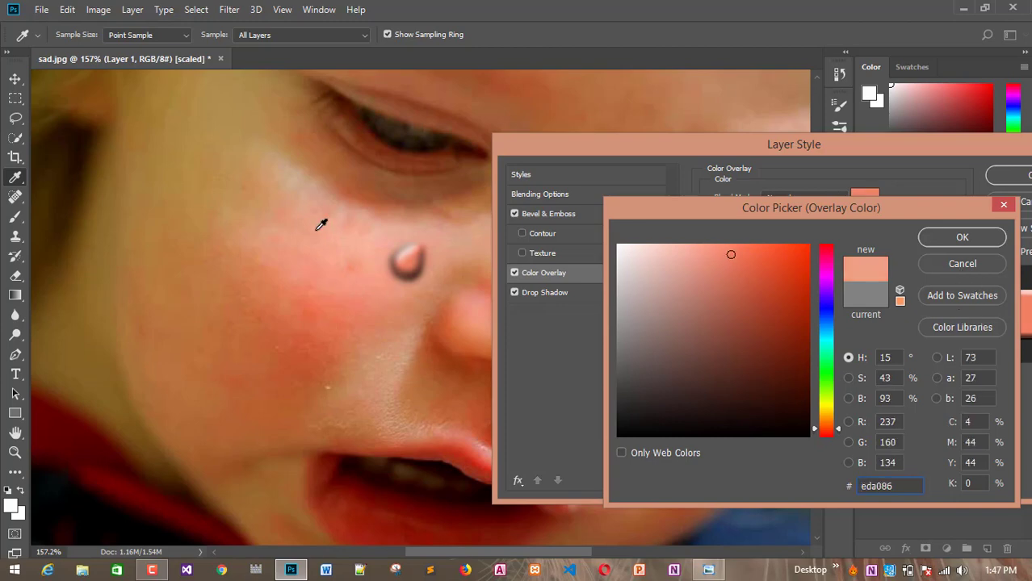
{"action": "left_click", "coordinate": [254, 164]}
{"action": "left_click", "coordinate": [364, 338]}
{"action": "left_click", "coordinate": [349, 301]}
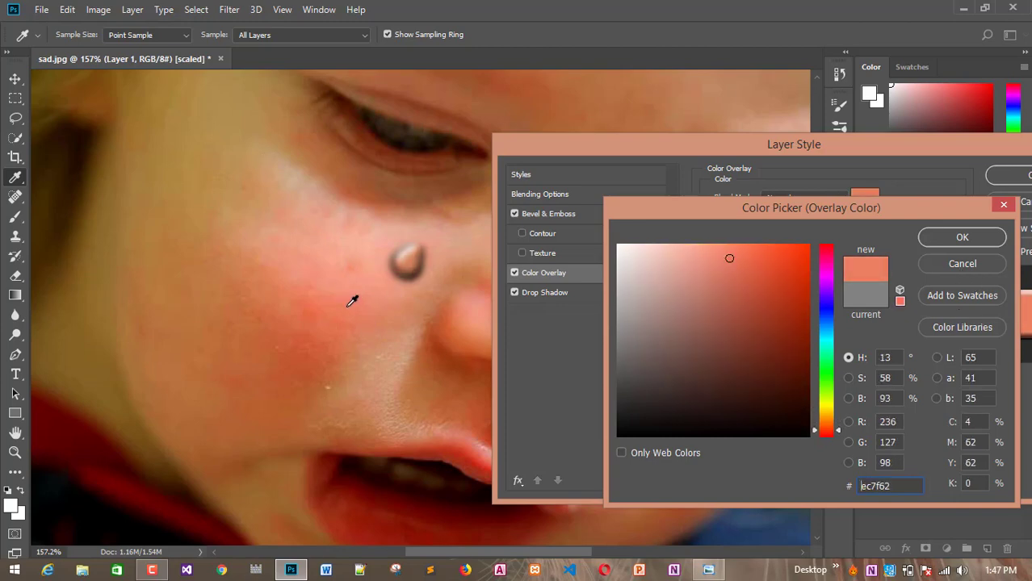
{"action": "left_click", "coordinate": [973, 237]}
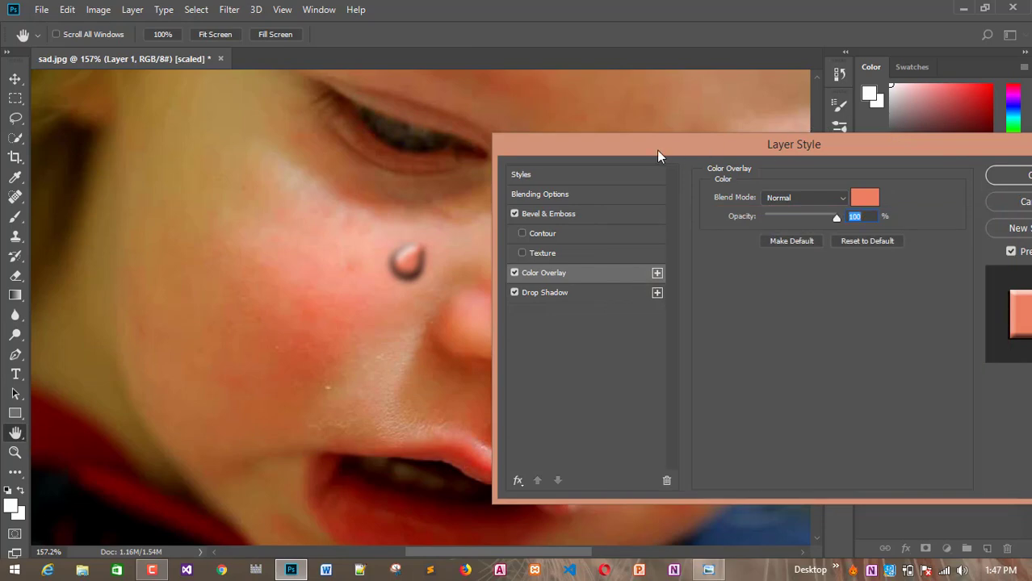
{"action": "left_click_drag", "start_coordinate": [658, 147], "coordinate": [726, 157]}
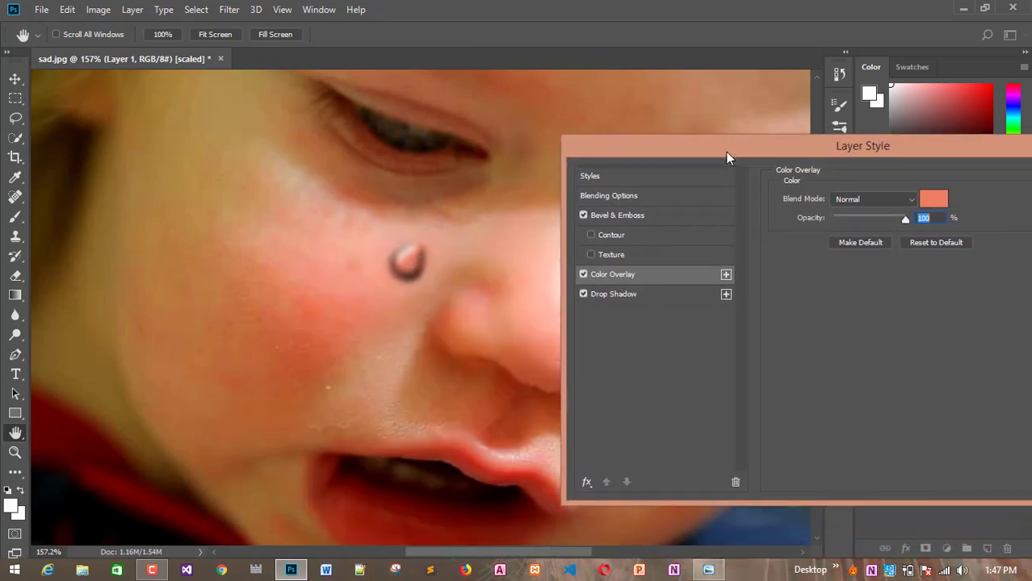
- Lower the drop shadow opacity to about 32%, apply the style, and nudge the tear
{"action": "left_click", "coordinate": [608, 294]}
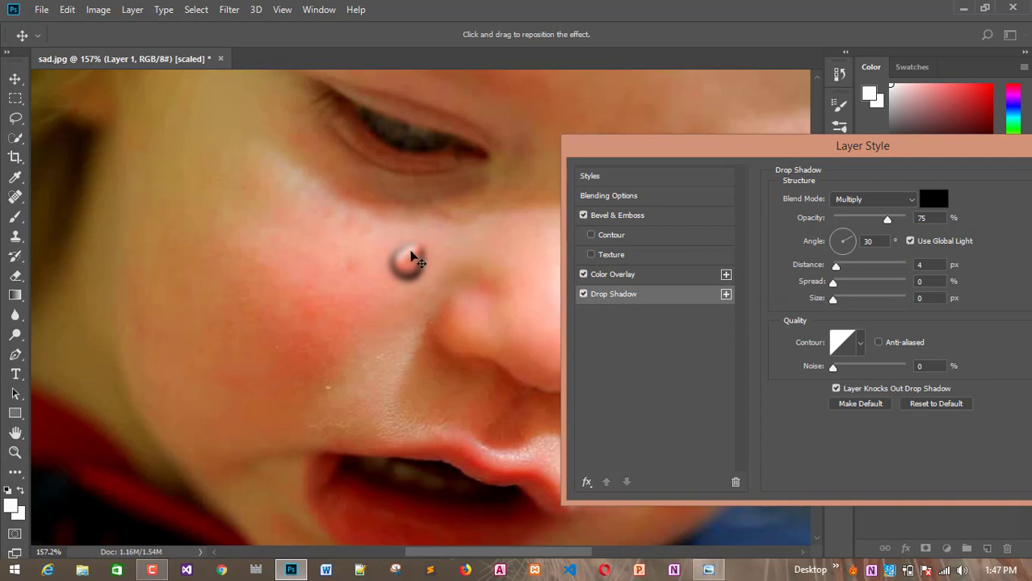
{"action": "left_click_drag", "start_coordinate": [889, 220], "coordinate": [856, 221]}
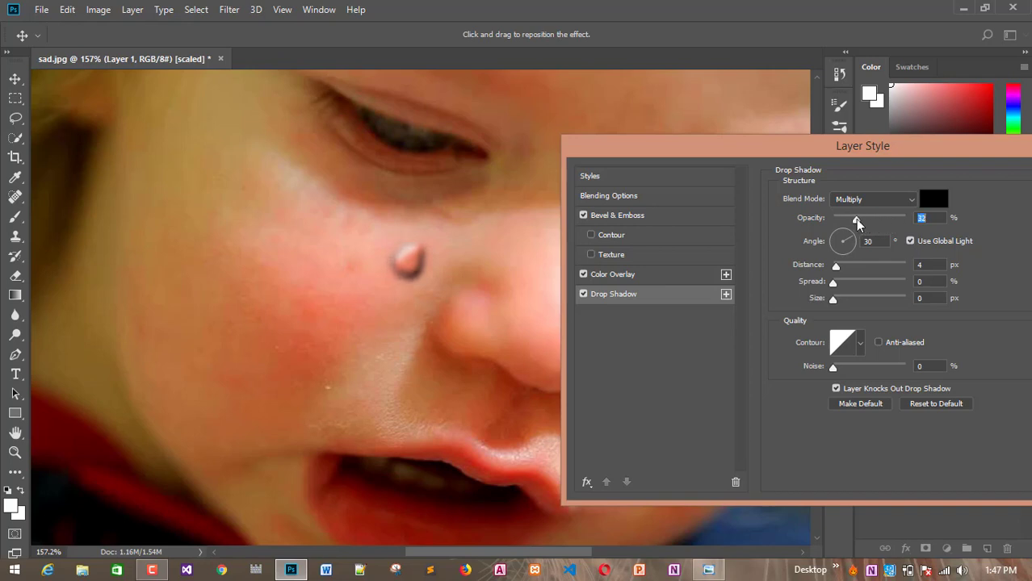
{"action": "left_click_drag", "start_coordinate": [986, 140], "coordinate": [771, 179]}
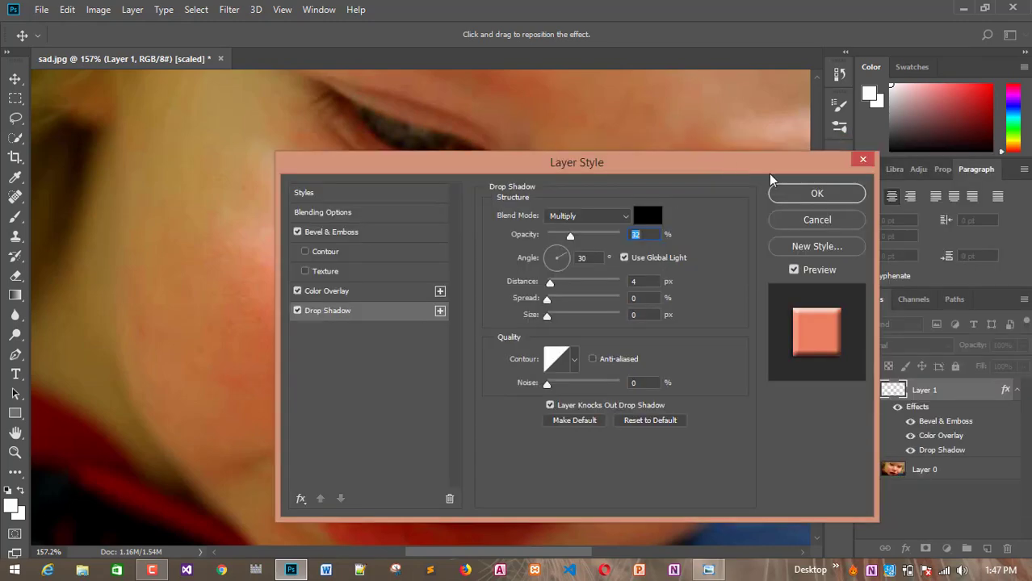
{"action": "left_click", "coordinate": [818, 194]}
{"action": "left_click_drag", "start_coordinate": [419, 257], "coordinate": [369, 254]}
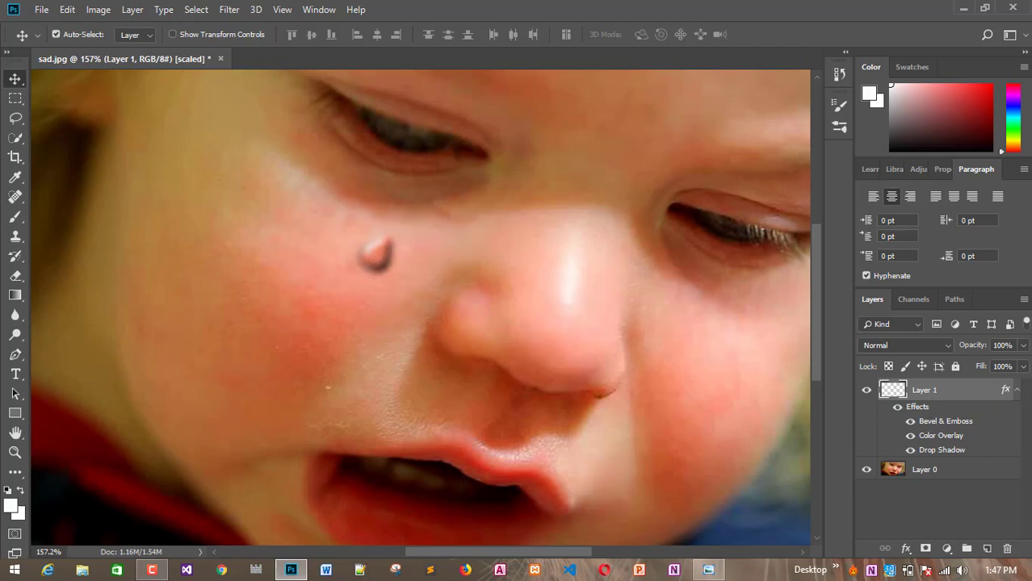
- Switch off the teardrop's Color Overlay, apply the style, and move the drop beside the eye
{"action": "left_click", "coordinate": [1022, 345]}
{"action": "mouse_move", "coordinate": [1023, 365]}
{"action": "left_mouse_down"}
{"action": "mouse_move", "coordinate": [991, 364]}
{"action": "mouse_move", "coordinate": [1024, 364]}
{"action": "left_mouse_up"}
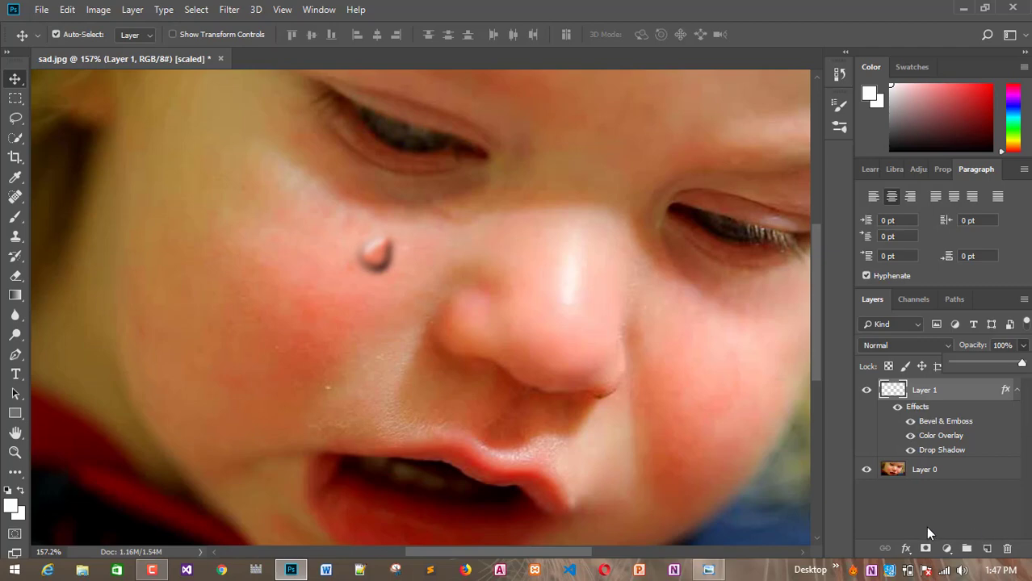
{"action": "left_click", "coordinate": [906, 548]}
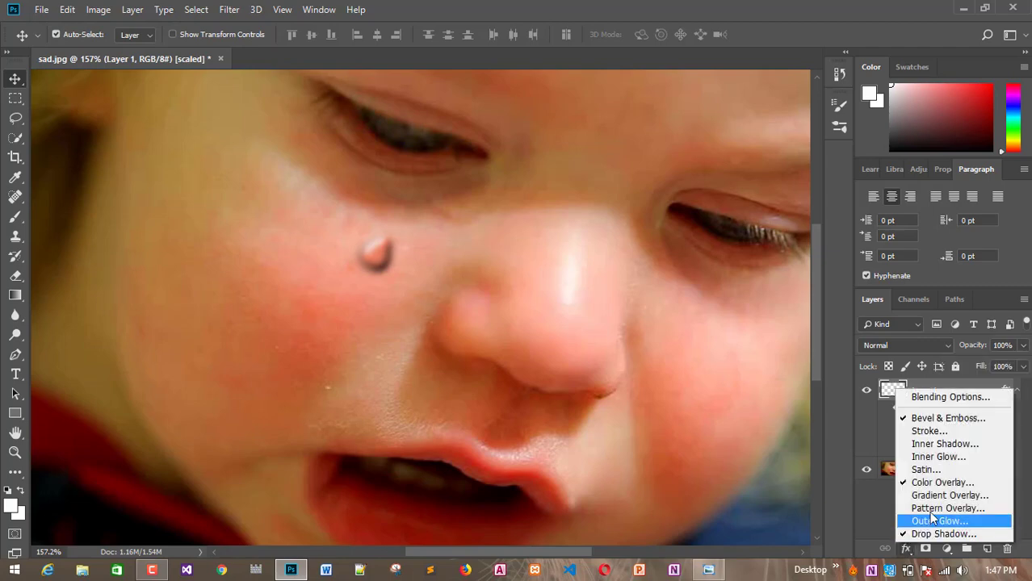
{"action": "left_click", "coordinate": [961, 482]}
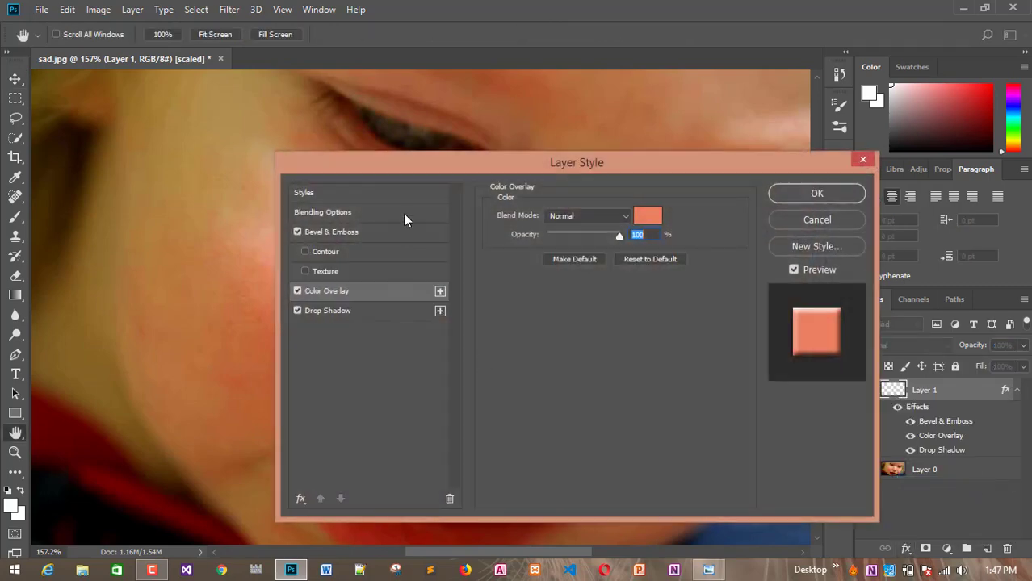
{"action": "left_click_drag", "start_coordinate": [525, 166], "coordinate": [780, 164]}
{"action": "left_click", "coordinate": [551, 293]}
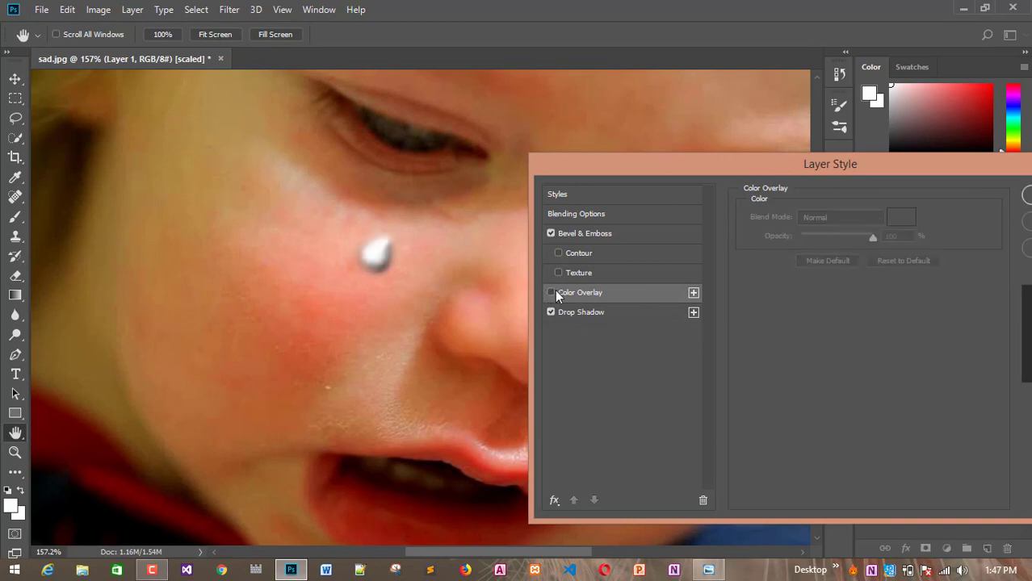
{"action": "left_click_drag", "start_coordinate": [800, 163], "coordinate": [731, 210]}
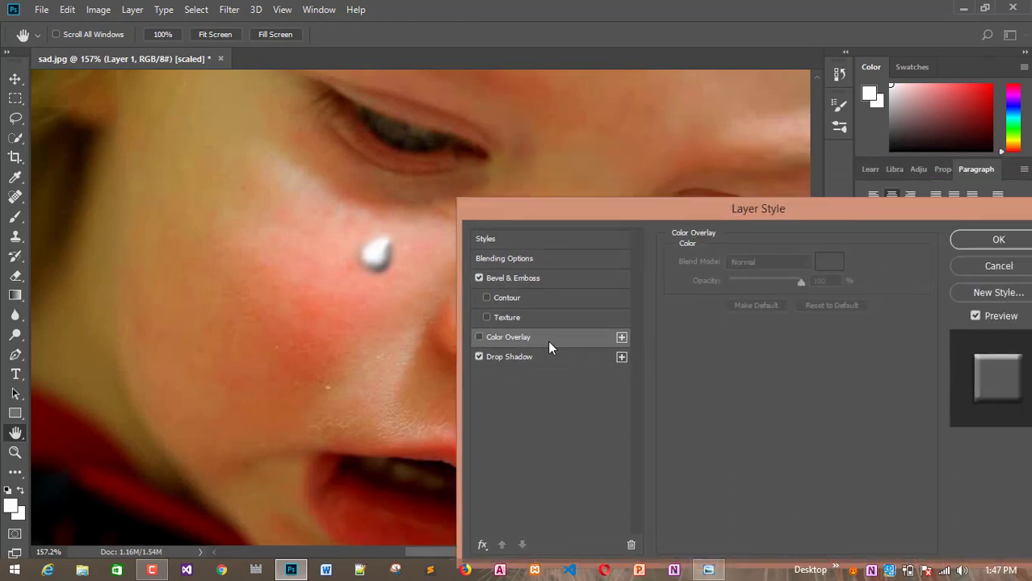
{"action": "left_click", "coordinate": [517, 281]}
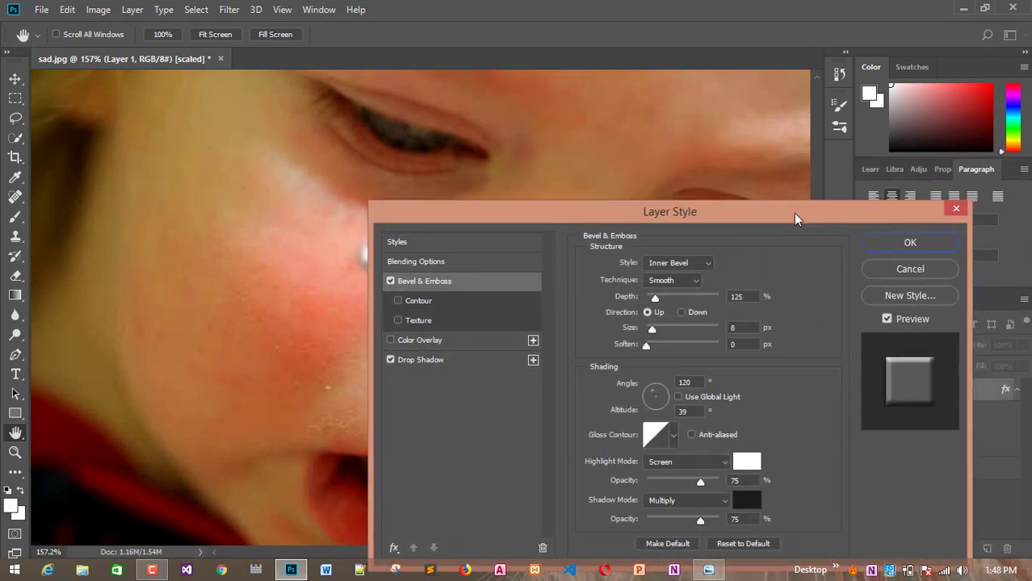
{"action": "left_click", "coordinate": [998, 239]}
{"action": "left_click_drag", "start_coordinate": [378, 269], "coordinate": [461, 218]}
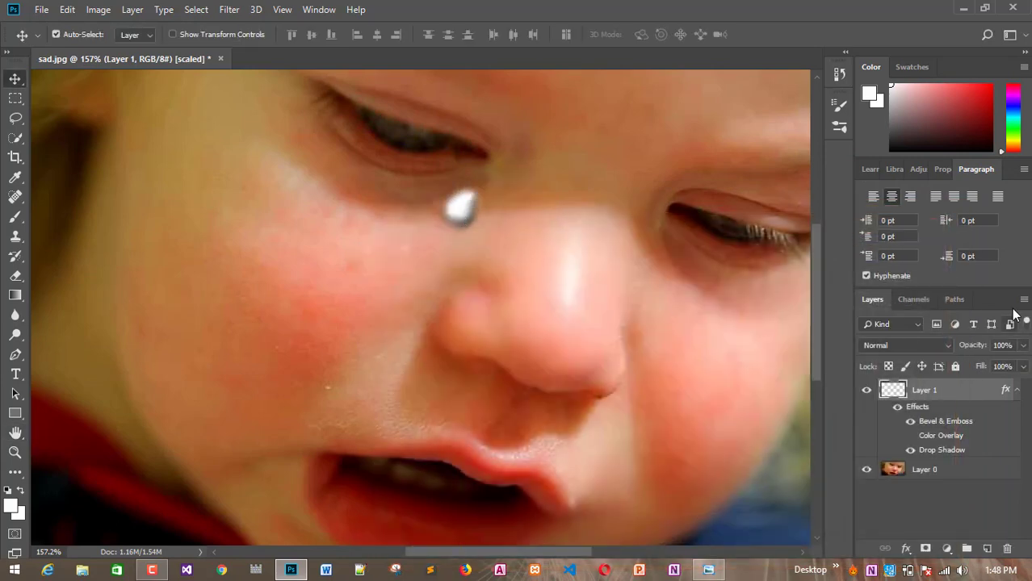
- Set Layer 1's opacity to 25% and place the tear just below the eye
{"action": "left_click", "coordinate": [1024, 345]}
{"action": "left_click_drag", "start_coordinate": [1023, 364], "coordinate": [971, 364]}
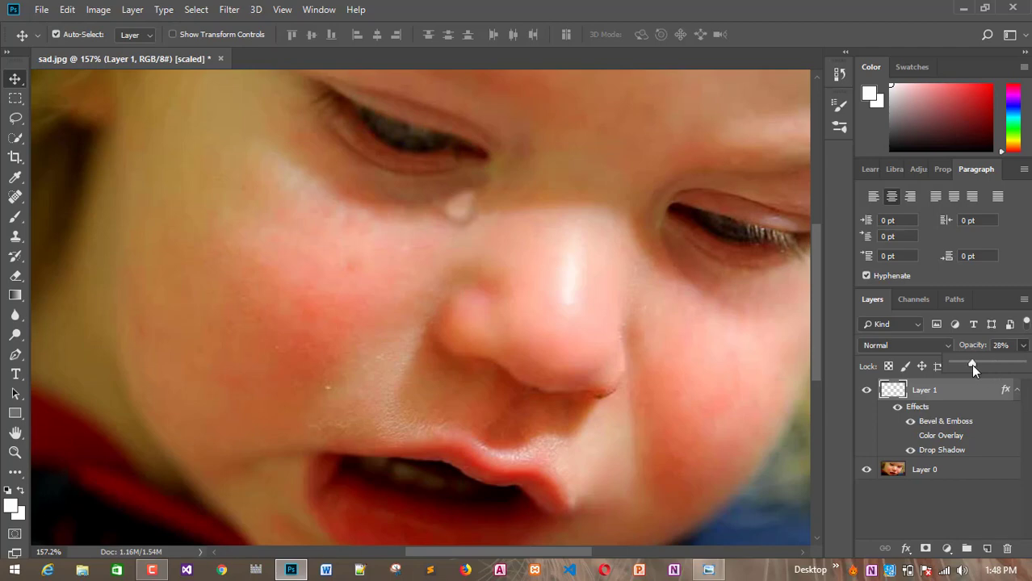
{"action": "left_click_drag", "start_coordinate": [457, 212], "coordinate": [474, 192]}
{"action": "left_click", "coordinate": [1023, 345]}
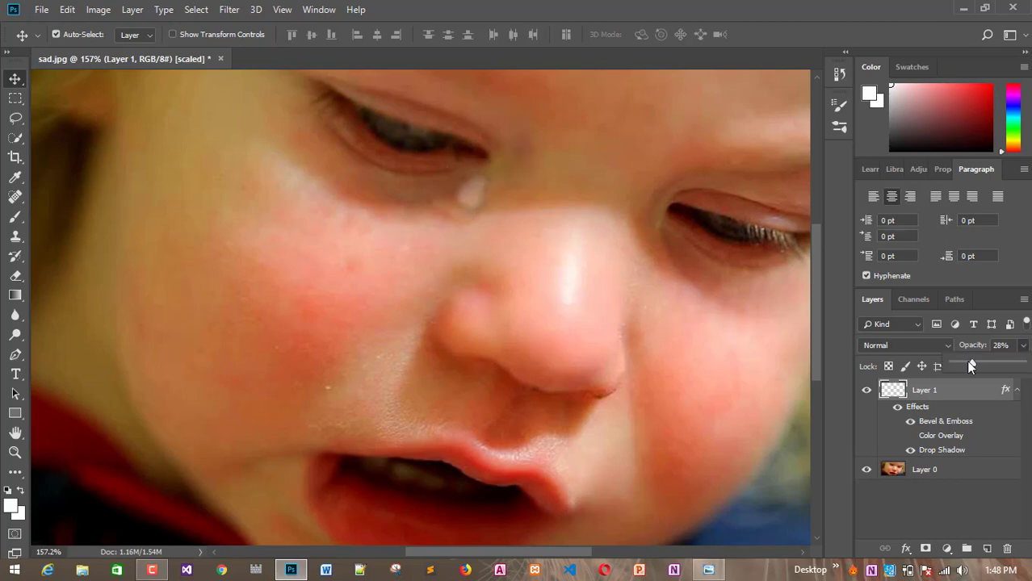
{"action": "mouse_move", "coordinate": [971, 361]}
{"action": "left_mouse_down"}
{"action": "mouse_move", "coordinate": [957, 364]}
{"action": "mouse_move", "coordinate": [980, 366]}
{"action": "mouse_move", "coordinate": [968, 365]}
{"action": "left_mouse_up"}
{"action": "left_click", "coordinate": [1002, 347]}
{"action": "left_click", "coordinate": [1003, 346]}
{"action": "type", "text": "25"}
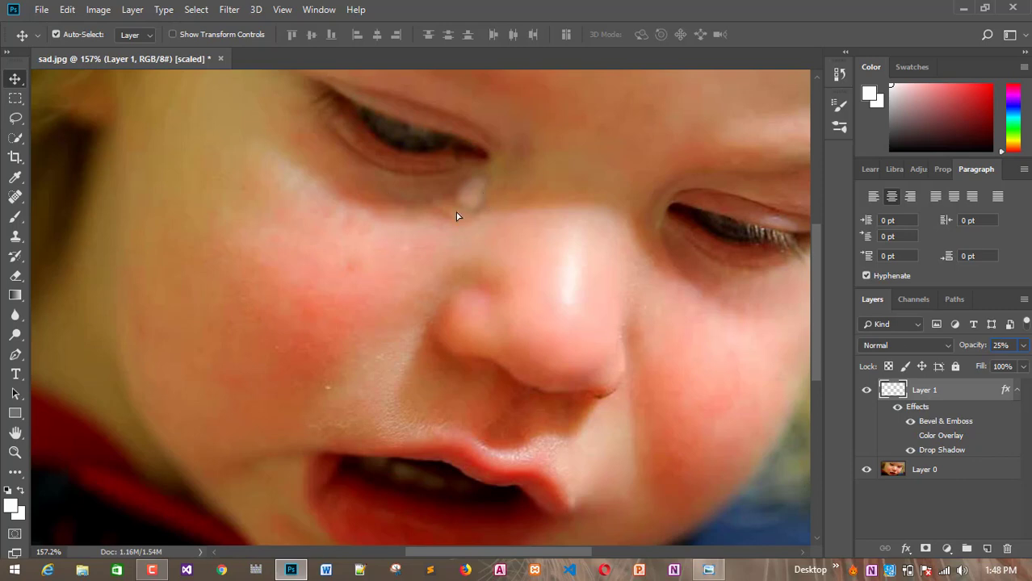
- Scale the tear down to about 84% with Ctrl+T, keeping it below the eye
{"action": "left_click_drag", "start_coordinate": [455, 217], "coordinate": [483, 209]}
{"action": "mouse_move", "coordinate": [479, 202]}
{"action": "left_mouse_down"}
{"action": "mouse_move", "coordinate": [476, 181]}
{"action": "mouse_move", "coordinate": [470, 201]}
{"action": "left_mouse_up"}
{"action": "key", "text": "ctrl+t"}
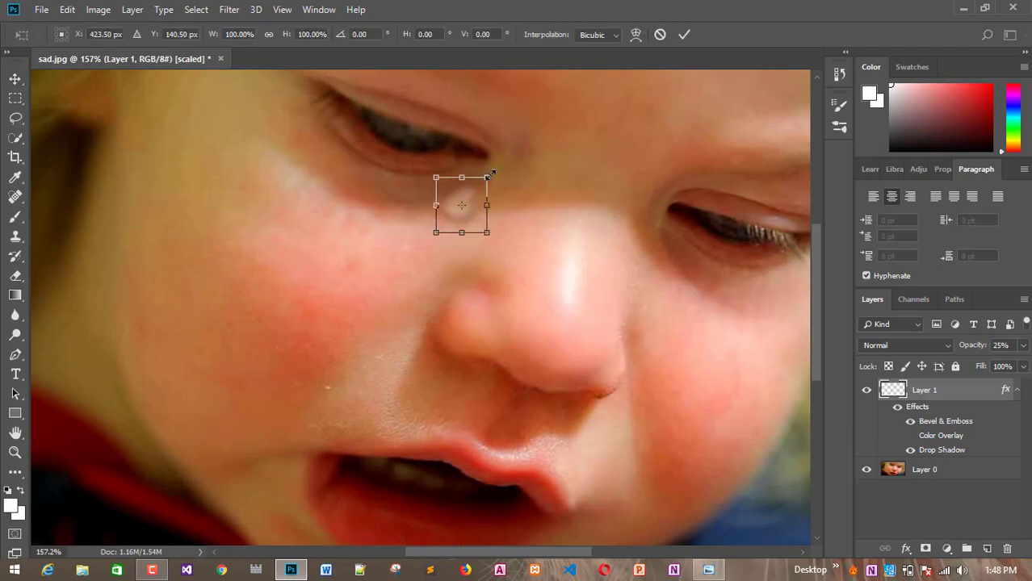
{"action": "left_click_drag", "start_coordinate": [491, 174], "coordinate": [448, 238]}
{"action": "key", "text": "Return"}
{"action": "left_click", "coordinate": [440, 259]}
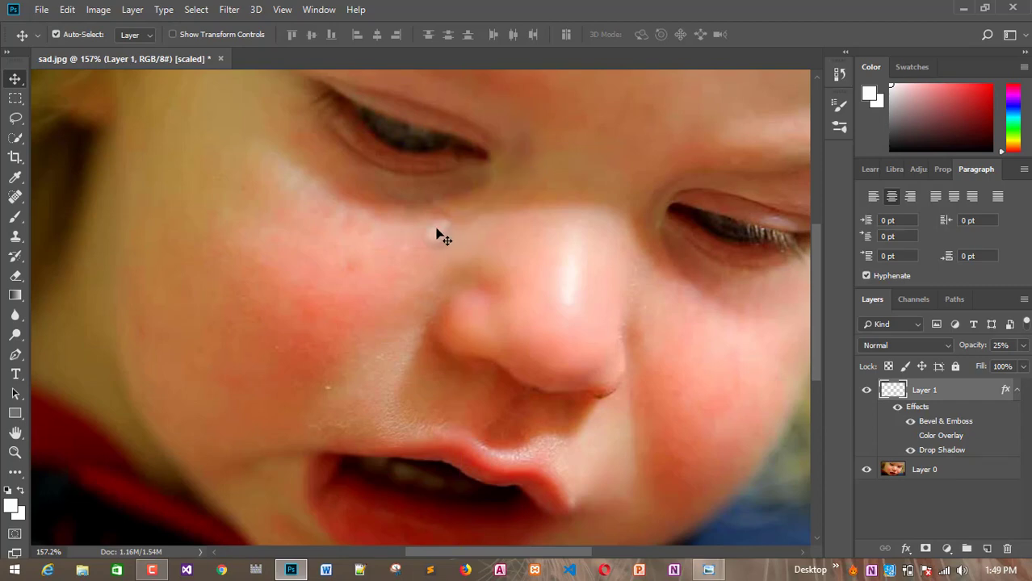
- Rename the tear layer to 1
{"action": "double_click", "coordinate": [928, 391]}
{"action": "type", "text": "1"}
{"action": "key", "text": "Return"}
- Place the tear right beneath the inner corner of the eye
{"action": "left_click_drag", "start_coordinate": [447, 236], "coordinate": [474, 172]}
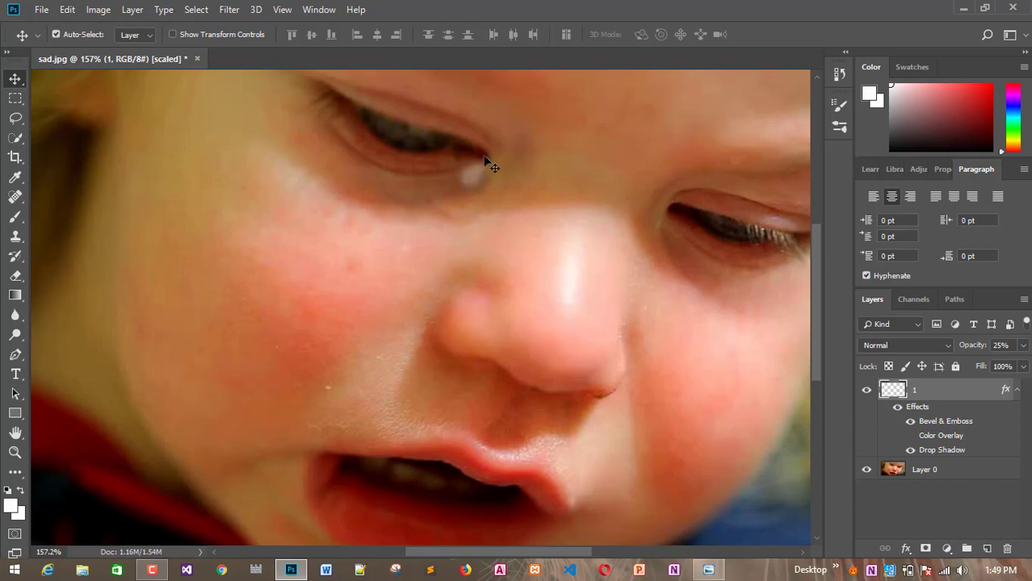
{"action": "left_click_drag", "start_coordinate": [470, 175], "coordinate": [206, 425]}
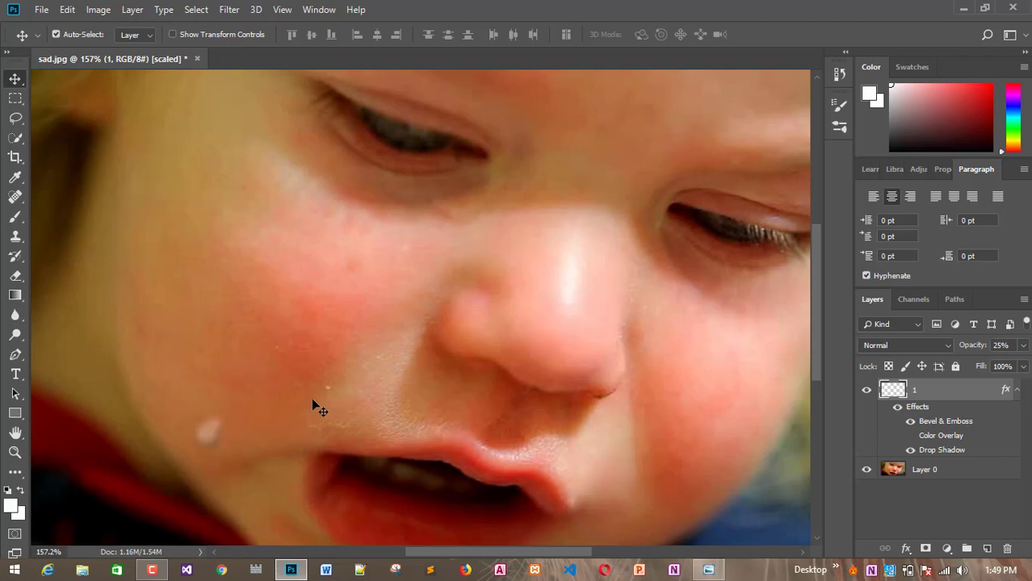
{"action": "key", "text": "ctrl+z"}
{"action": "left_click_drag", "start_coordinate": [432, 233], "coordinate": [465, 176]}
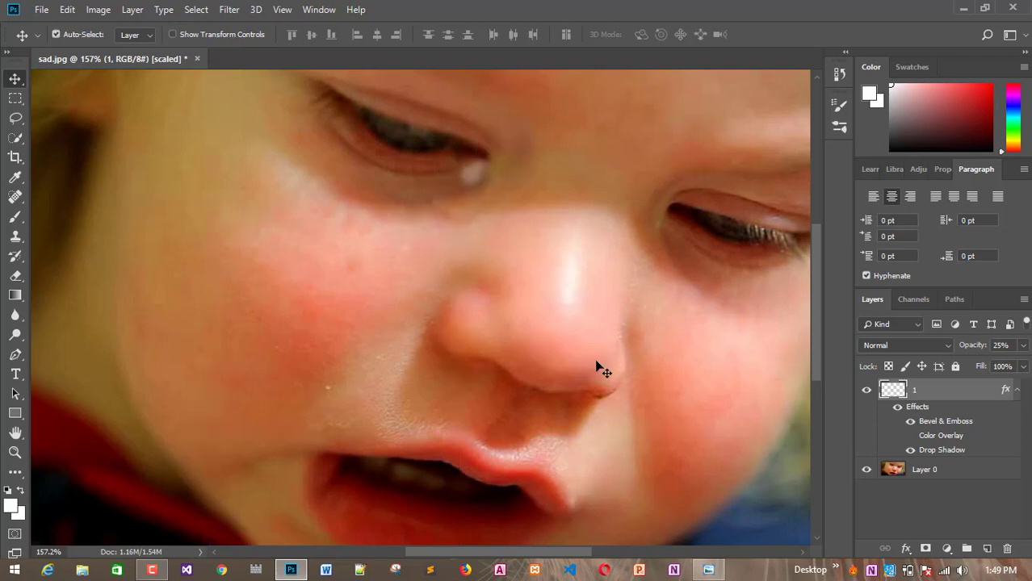
- Duplicate the tear layer and name the copy 2
{"action": "right_click", "coordinate": [928, 395]}
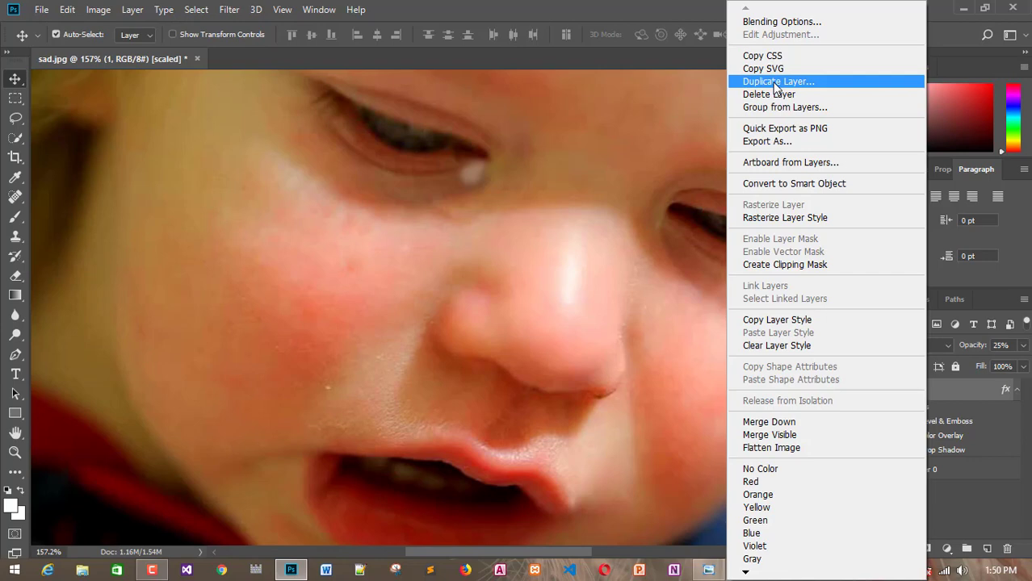
{"action": "left_click", "coordinate": [627, 159]}
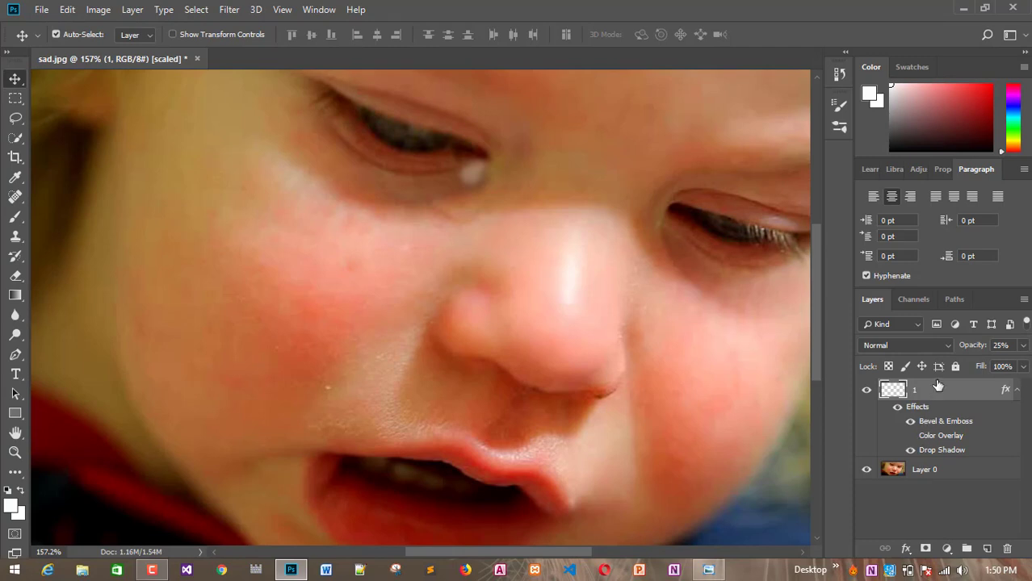
{"action": "key", "text": "ctrl+j"}
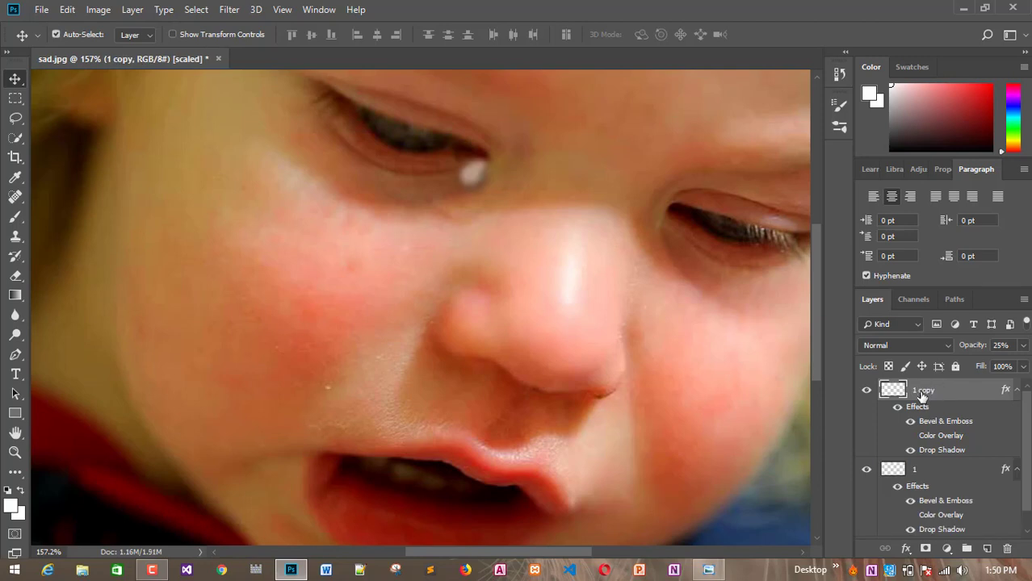
{"action": "double_click", "coordinate": [921, 391]}
{"action": "type", "text": "2"}
{"action": "left_click", "coordinate": [968, 398]}
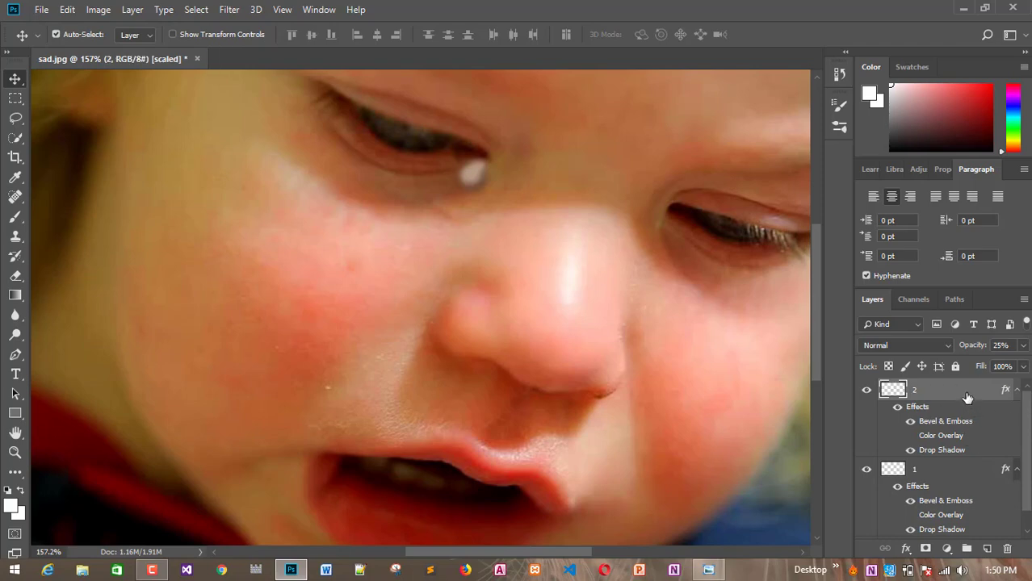
- Duplicate layer 2, name the copy 3, and toggle its visibility to compare the tear
{"action": "key", "text": "ctrl+j"}
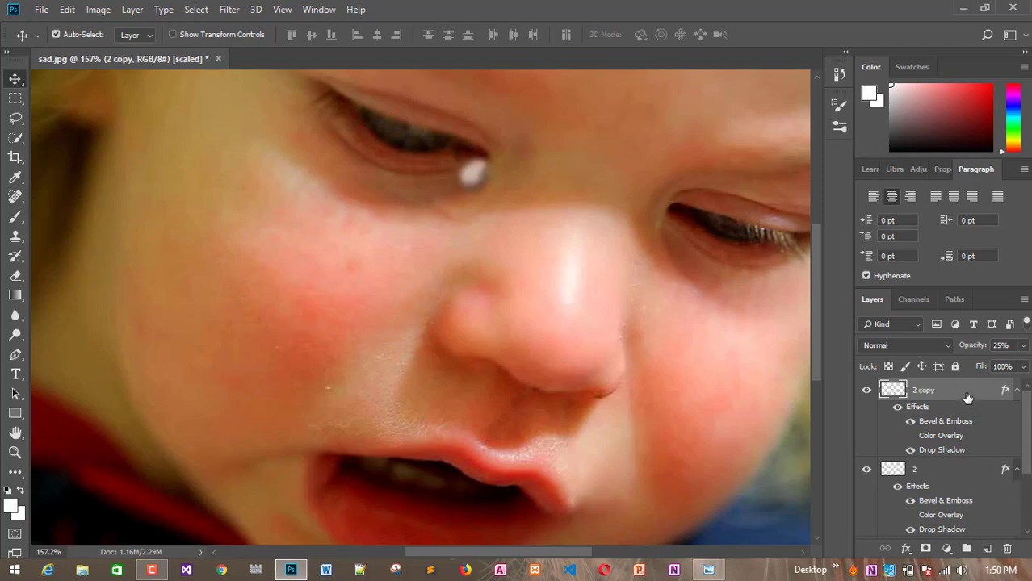
{"action": "double_click", "coordinate": [929, 395]}
{"action": "type", "text": "3"}
{"action": "left_click", "coordinate": [924, 410]}
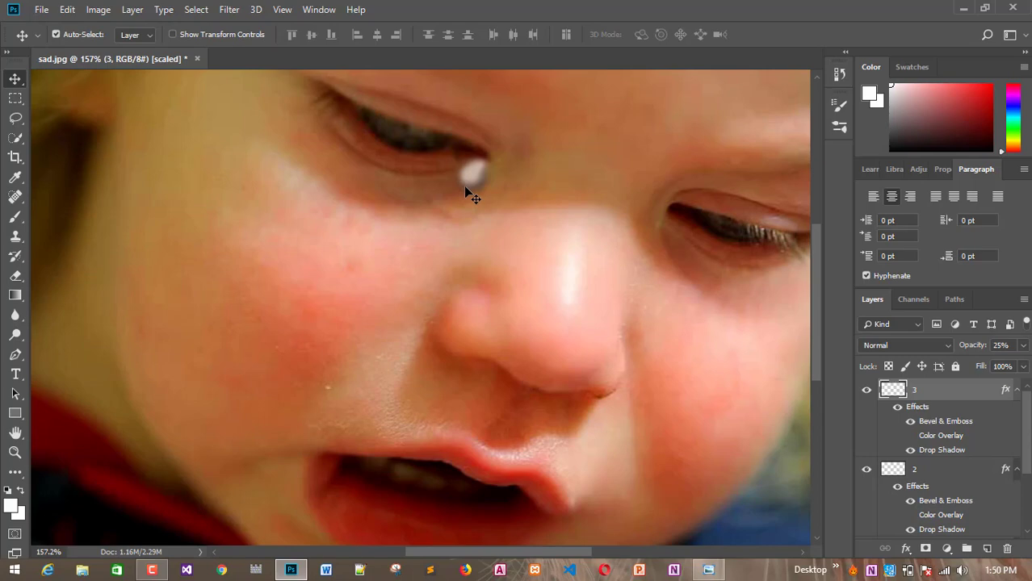
{"action": "left_click", "coordinate": [868, 392]}
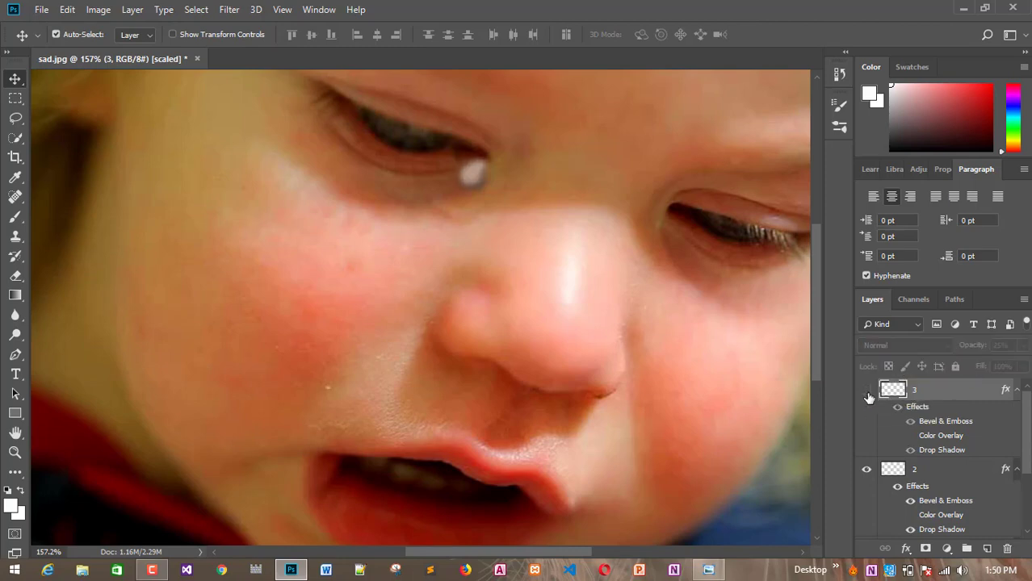
{"action": "left_click", "coordinate": [868, 392]}
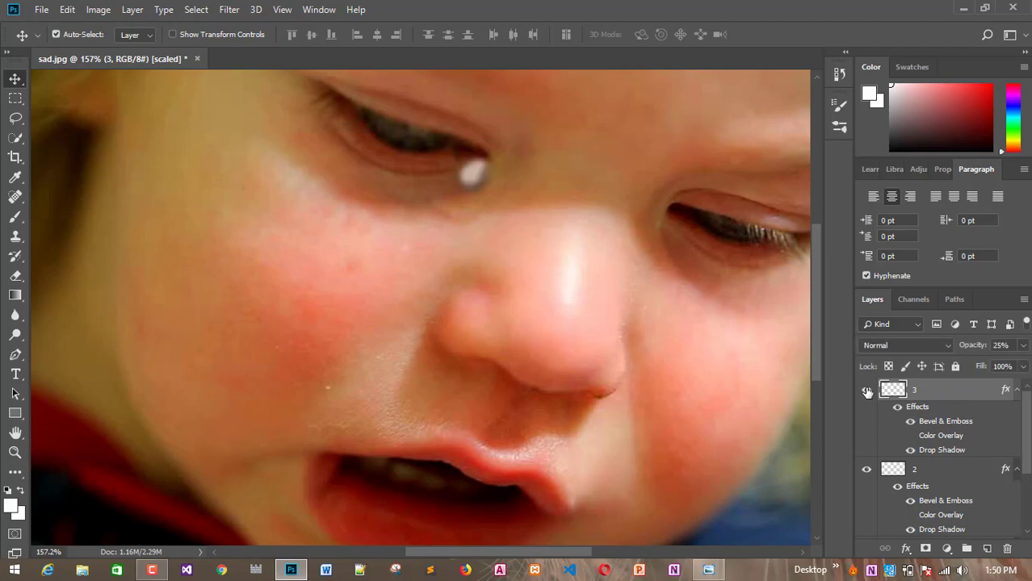
- Make two more tear copies named 4 and 5
{"action": "key", "text": "ctrl+j"}
{"action": "double_click", "coordinate": [927, 393]}
{"action": "type", "text": "4"}
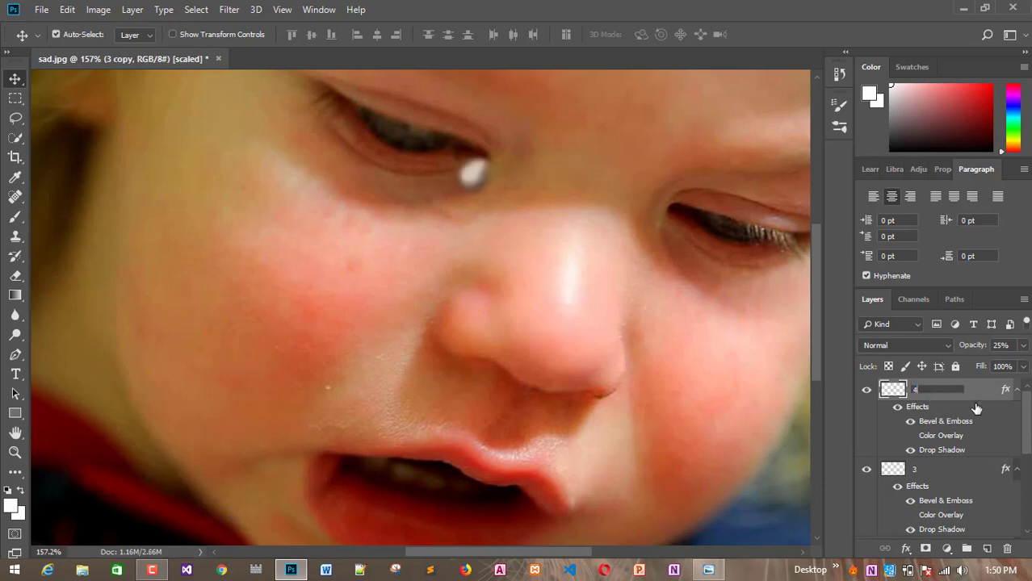
{"action": "key", "text": "Return"}
{"action": "key", "text": "ctrl+j"}
{"action": "double_click", "coordinate": [937, 397]}
{"action": "key", "text": "Escape"}
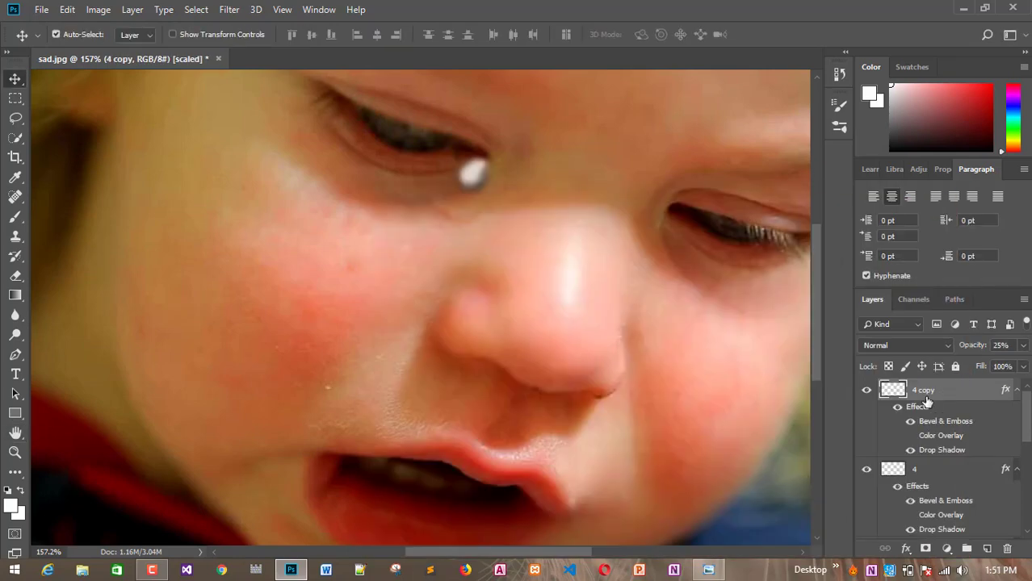
{"action": "double_click", "coordinate": [924, 393]}
{"action": "type", "text": "5"}
{"action": "key", "text": "Return"}
- Make two more tear copies named 6 and 7
{"action": "key", "text": "ctrl+j"}
{"action": "double_click", "coordinate": [924, 393]}
{"action": "type", "text": "6"}
{"action": "key", "text": "Return"}
{"action": "key", "text": "ctrl+j"}
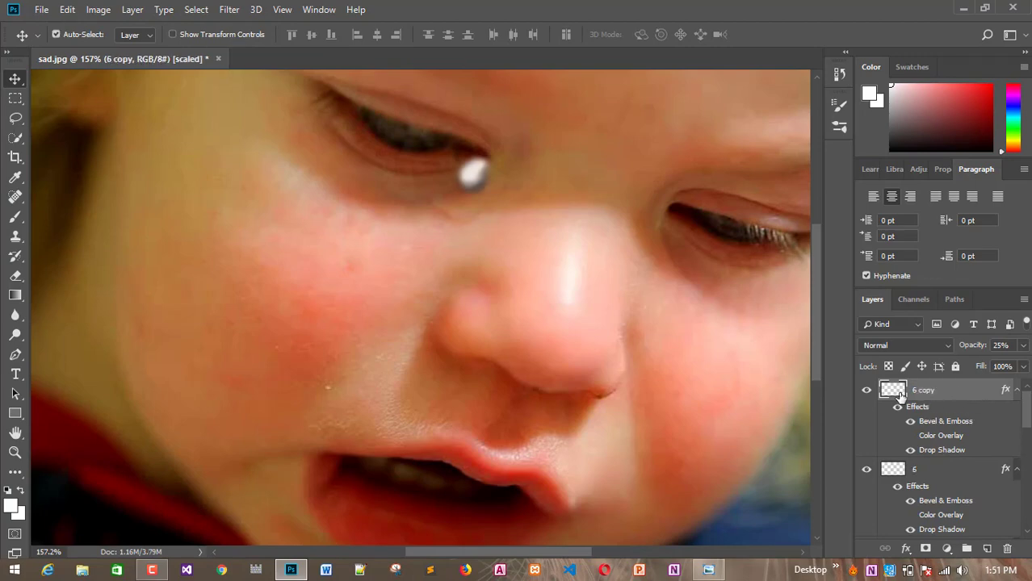
{"action": "double_click", "coordinate": [923, 392]}
{"action": "type", "text": "7"}
{"action": "key", "text": "Return"}
- Make the final tear copies named 9 and 10
{"action": "key", "text": "ctrl+j"}
{"action": "double_click", "coordinate": [924, 390]}
{"action": "type", "text": "9"}
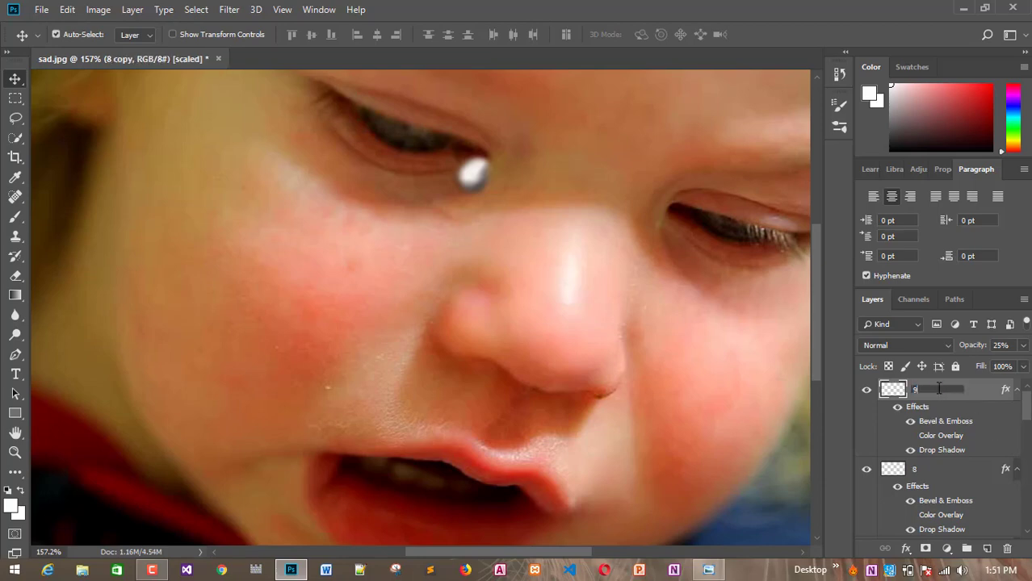
{"action": "key", "text": "Return"}
{"action": "double_click", "coordinate": [953, 390]}
{"action": "key", "text": "Escape"}
{"action": "key", "text": "ctrl+j"}
{"action": "double_click", "coordinate": [928, 392]}
{"action": "type", "text": "10"}
{"action": "key", "text": "Return"}
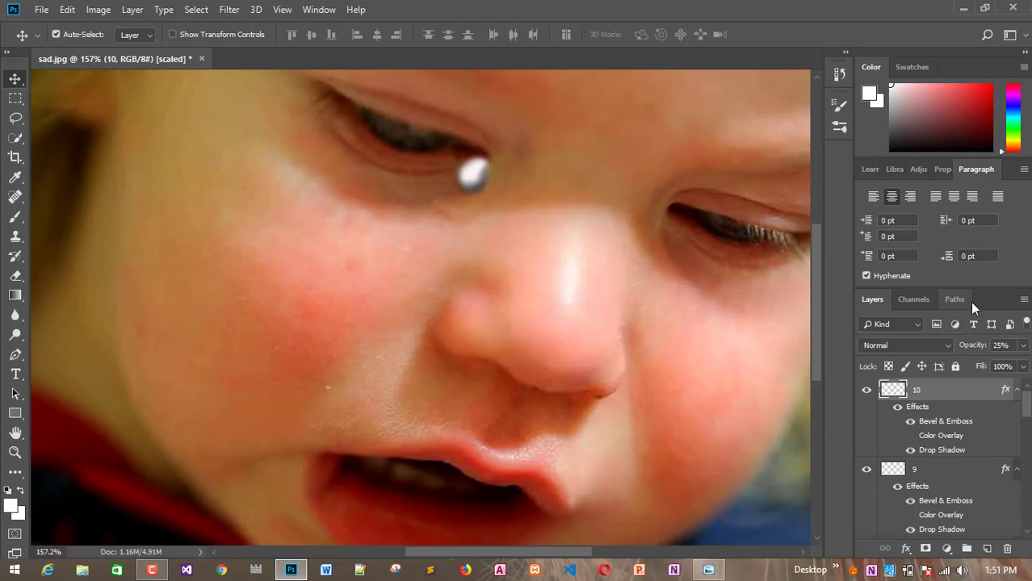
- Dock Layers into the upper panel group, enlarge it, and close the Channels/Paths group
{"action": "left_click_drag", "start_coordinate": [865, 300], "coordinate": [860, 168]}
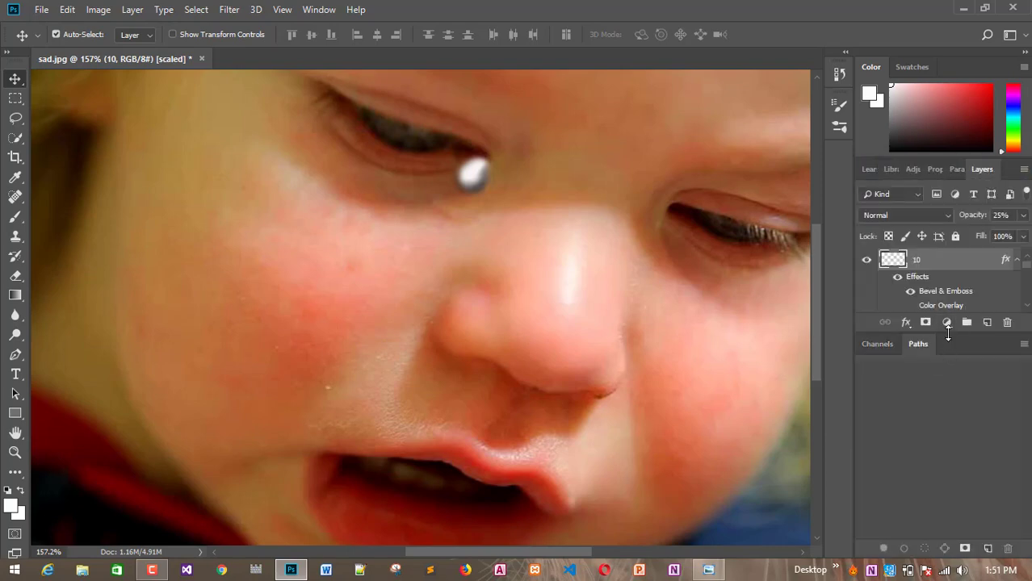
{"action": "left_click_drag", "start_coordinate": [945, 333], "coordinate": [939, 530]}
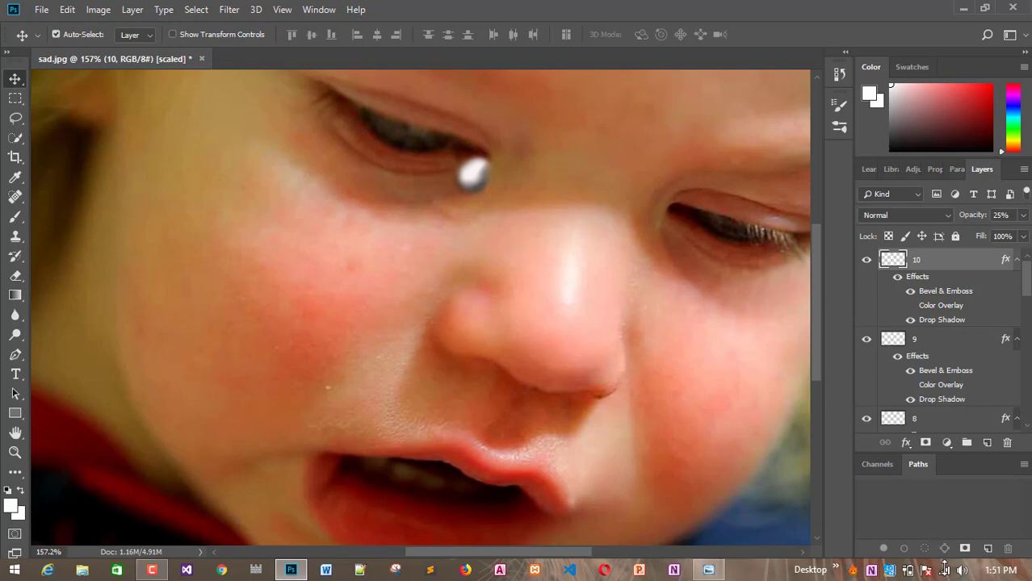
{"action": "left_click", "coordinate": [1023, 466]}
{"action": "left_click", "coordinate": [981, 450]}
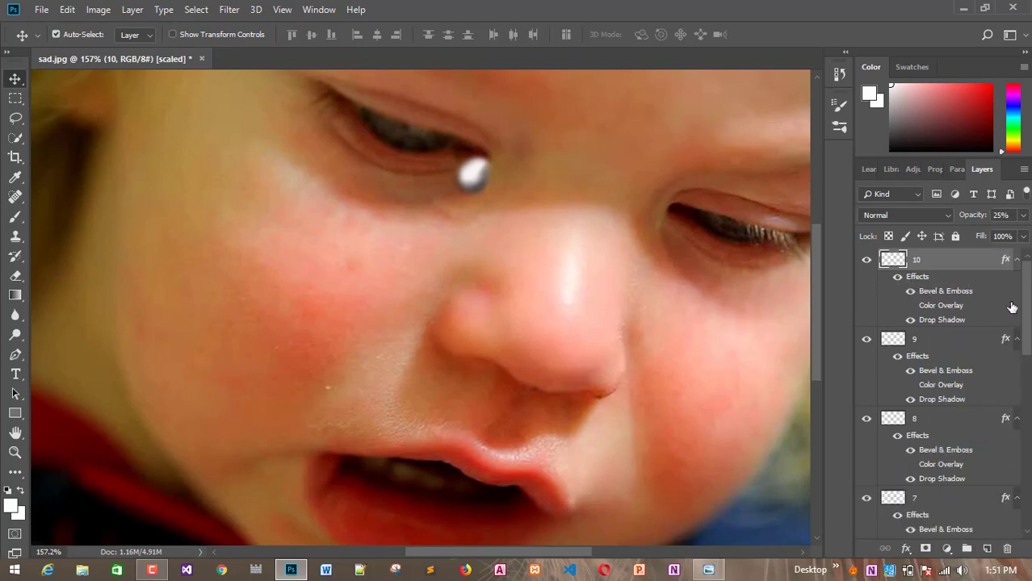
{"action": "left_click_drag", "start_coordinate": [1023, 339], "coordinate": [1024, 528]}
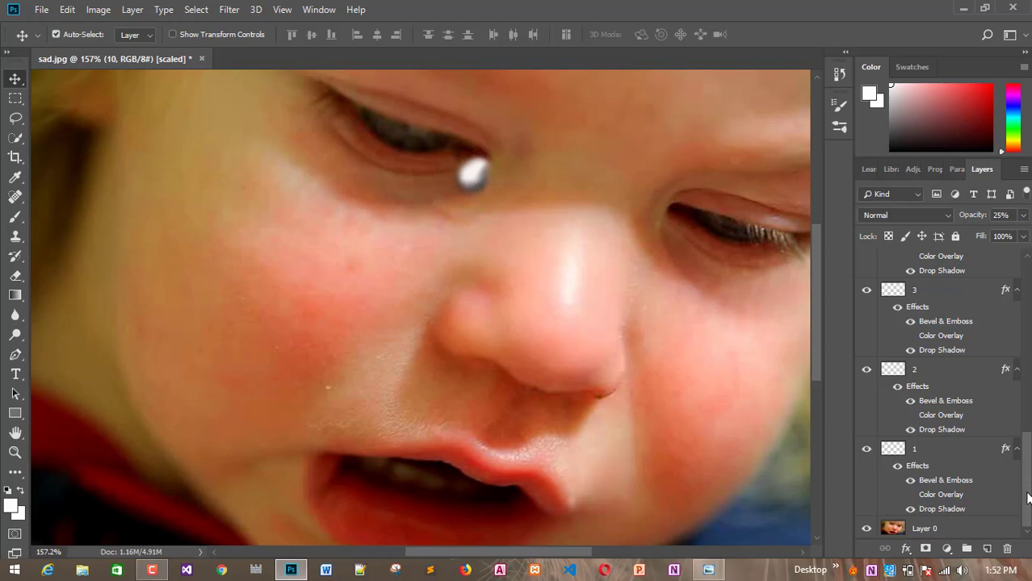
- Drag the tear down onto the cheek and scroll the layer list
{"action": "left_click_drag", "start_coordinate": [479, 185], "coordinate": [457, 230]}
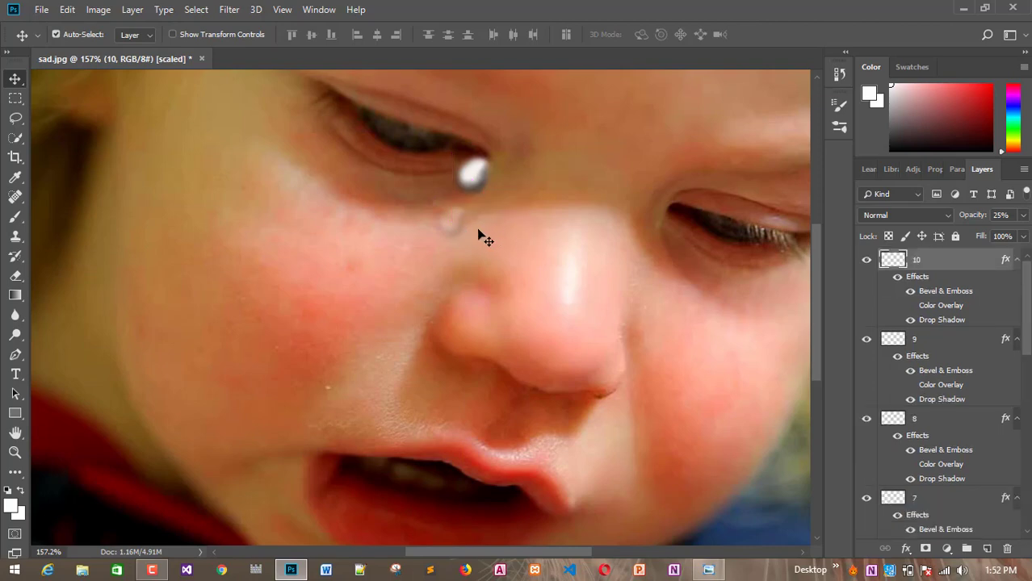
{"action": "left_click", "coordinate": [483, 236]}
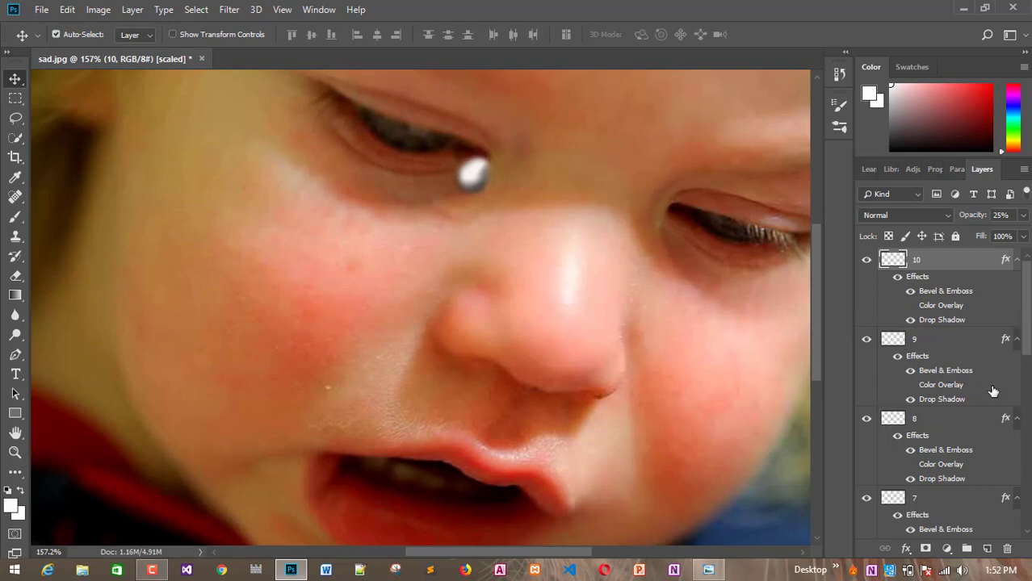
{"action": "scroll", "coordinate": [993, 390], "scroll_direction": "down", "scroll_amount": 7}
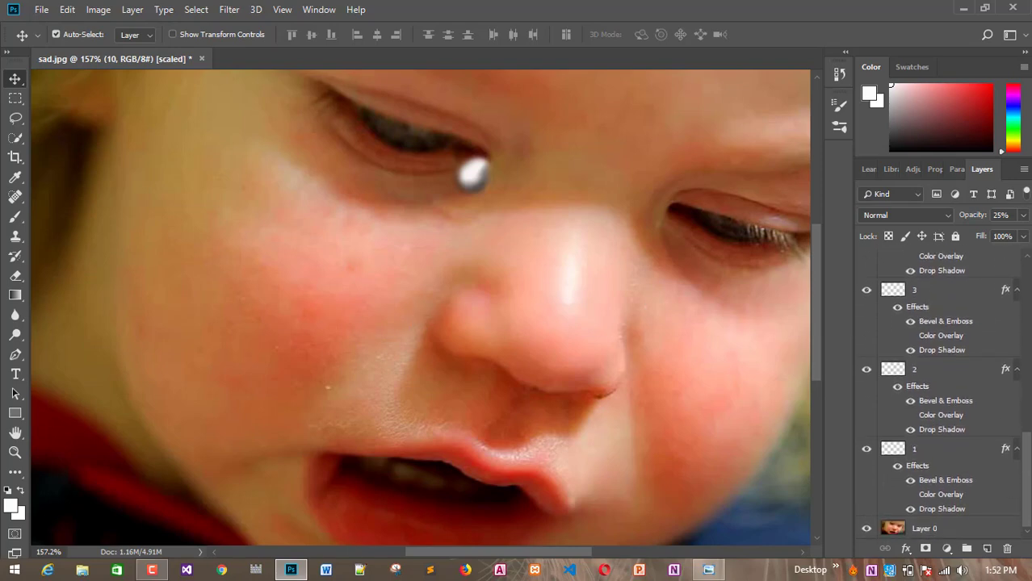
{"action": "scroll", "coordinate": [945, 390], "scroll_direction": "up", "scroll_amount": 7}
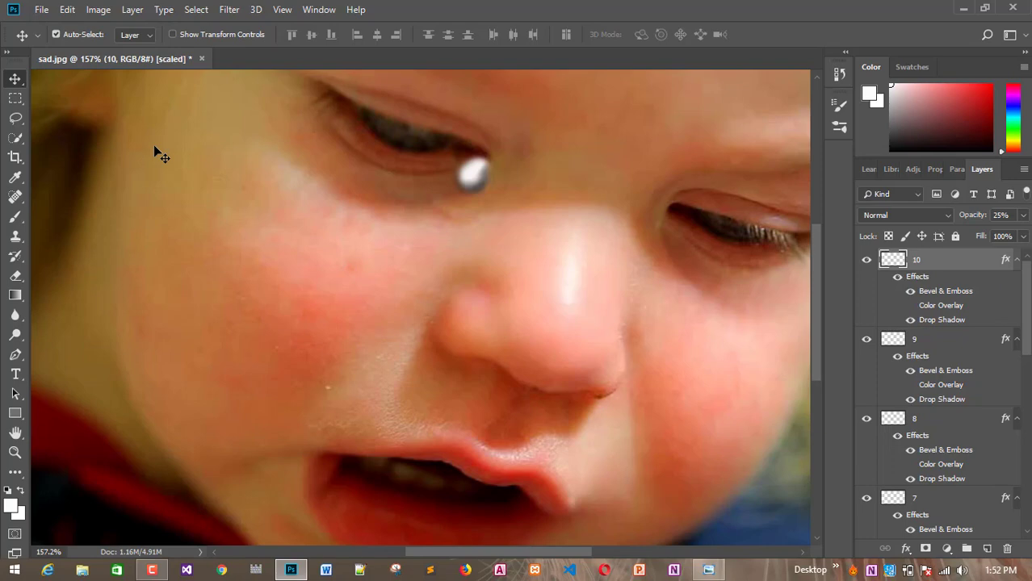
- Show the Timeline panel, create a video timeline, and convert it to frame animation
{"action": "left_click", "coordinate": [311, 11]}
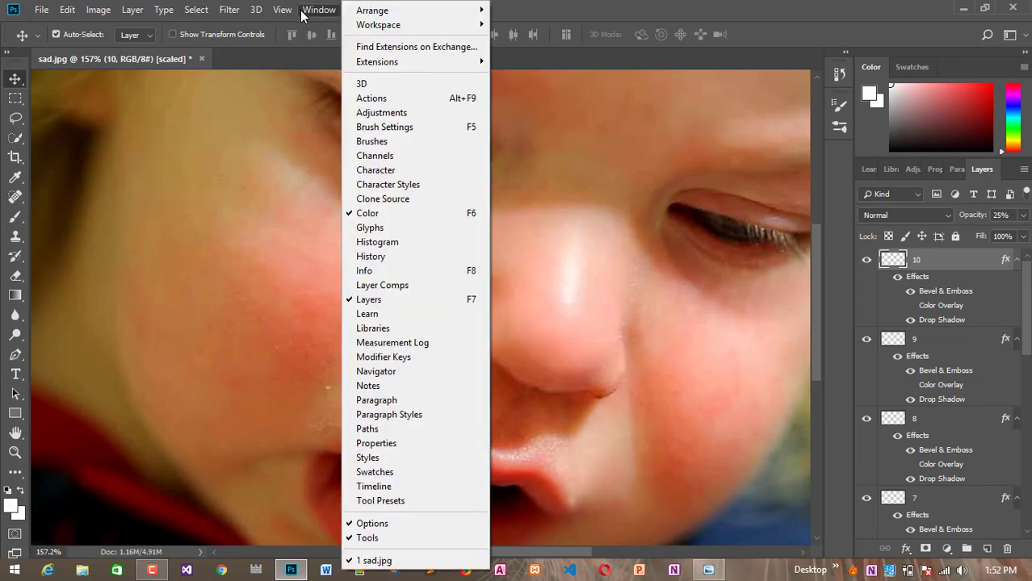
{"action": "left_click", "coordinate": [391, 486]}
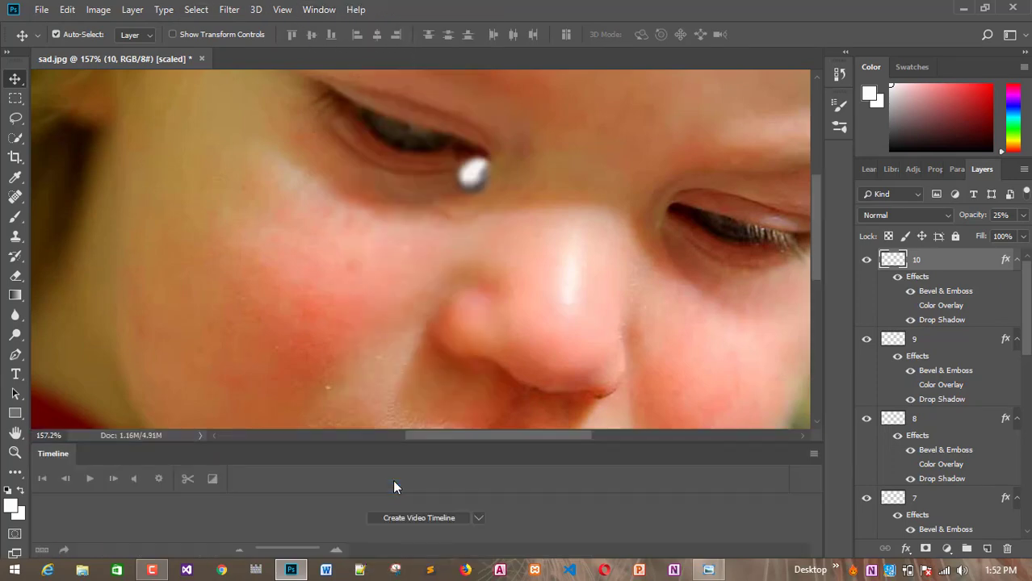
{"action": "left_click", "coordinate": [435, 518]}
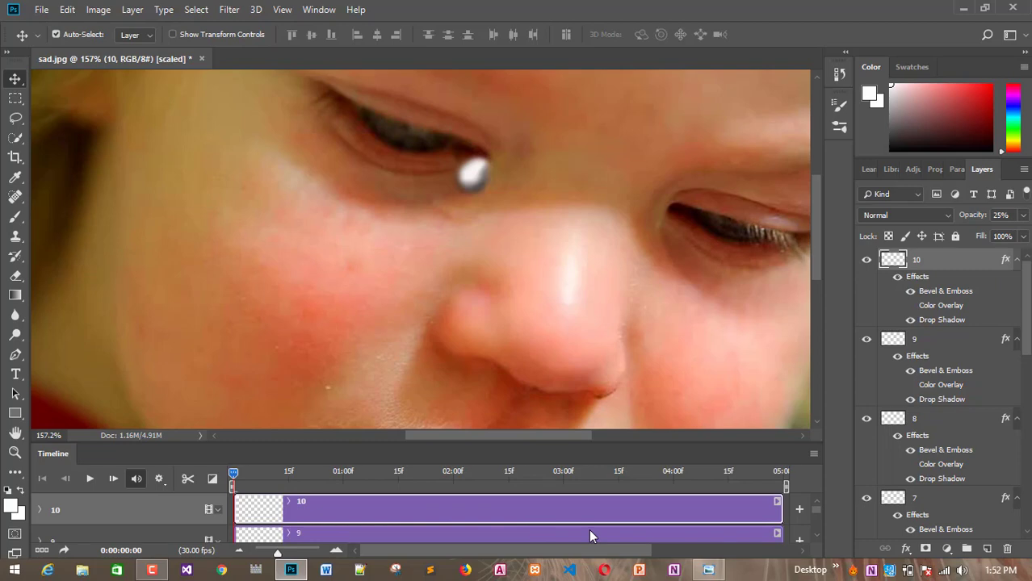
{"action": "left_click", "coordinate": [40, 554]}
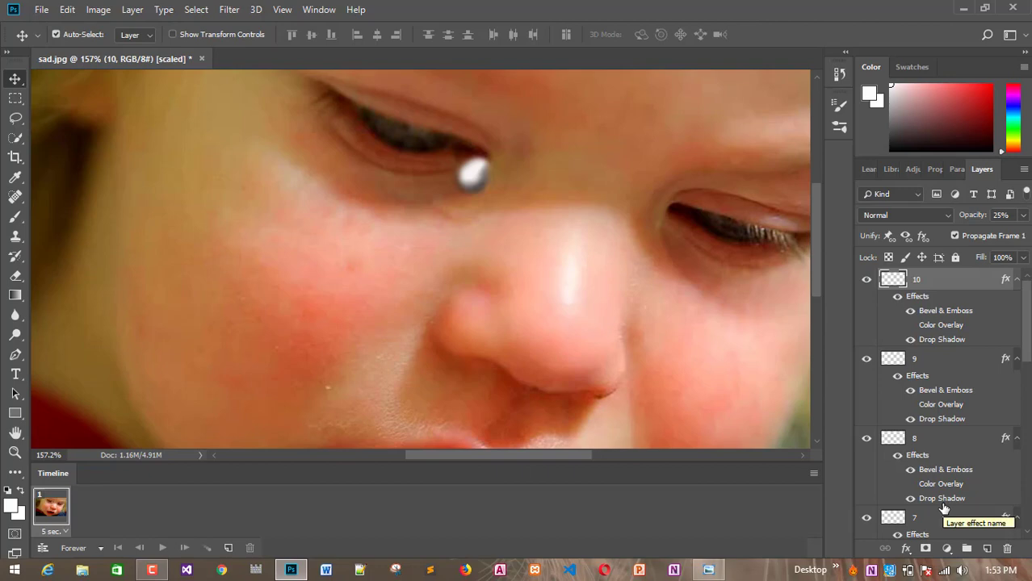
- Make an animation frame from each layer and preview frames 2 and 3
{"action": "left_click", "coordinate": [813, 474]}
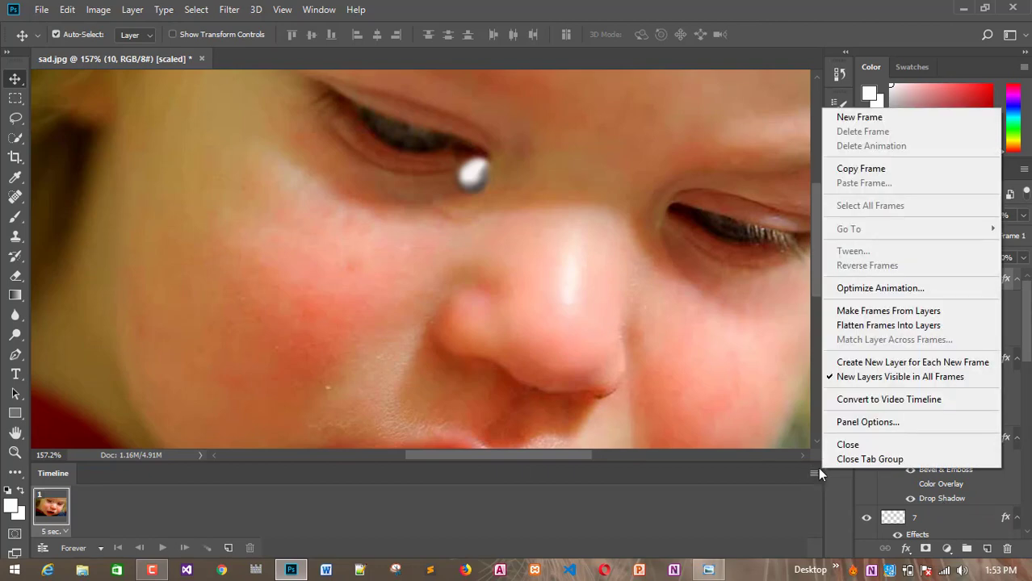
{"action": "left_click", "coordinate": [895, 311]}
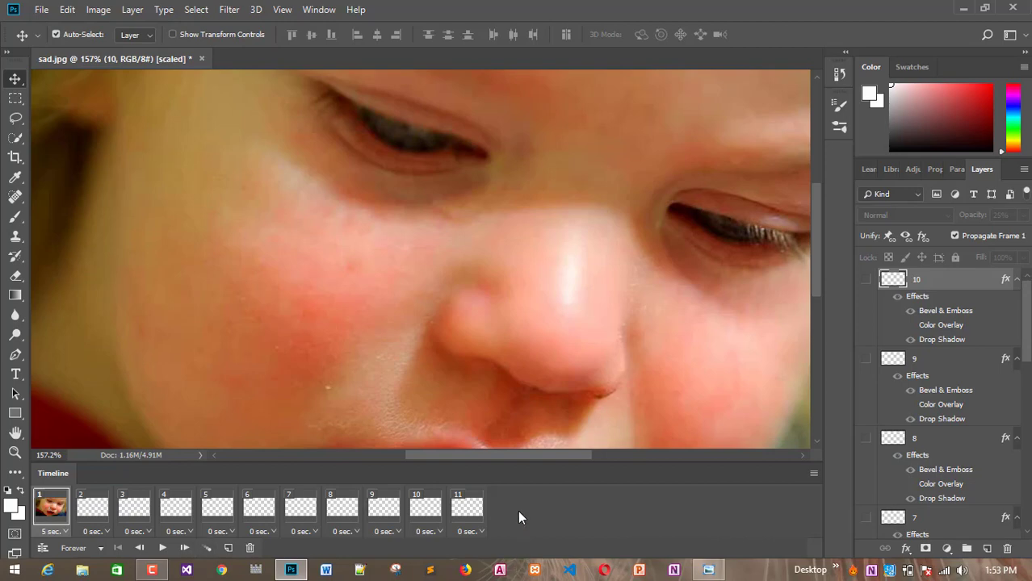
{"action": "left_click", "coordinate": [96, 506]}
{"action": "left_click", "coordinate": [133, 507]}
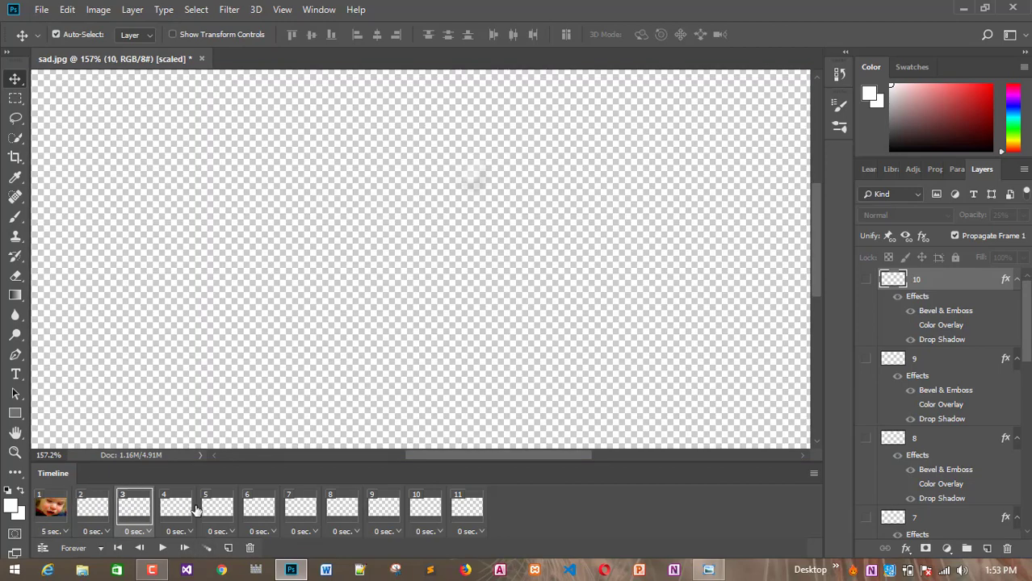
{"action": "left_click", "coordinate": [50, 509]}
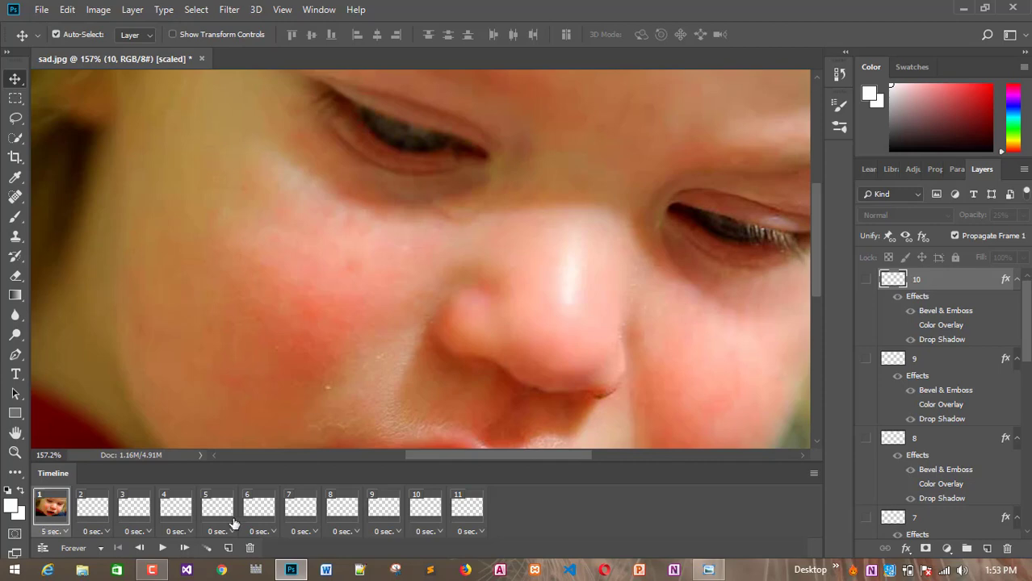
- Delete the extra frame 11 and return to frame 1
{"action": "left_click", "coordinate": [475, 512]}
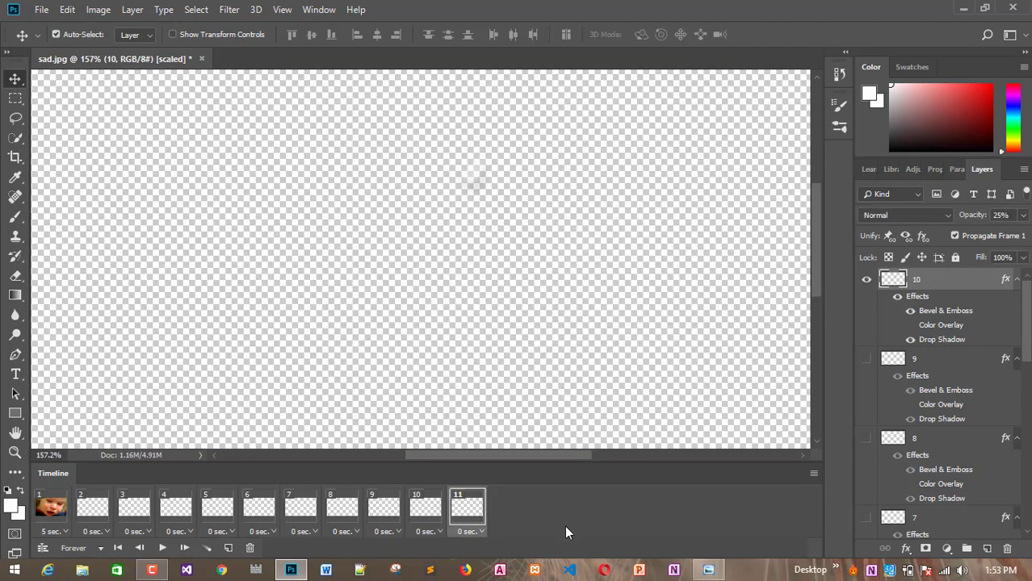
{"action": "left_click", "coordinate": [250, 548]}
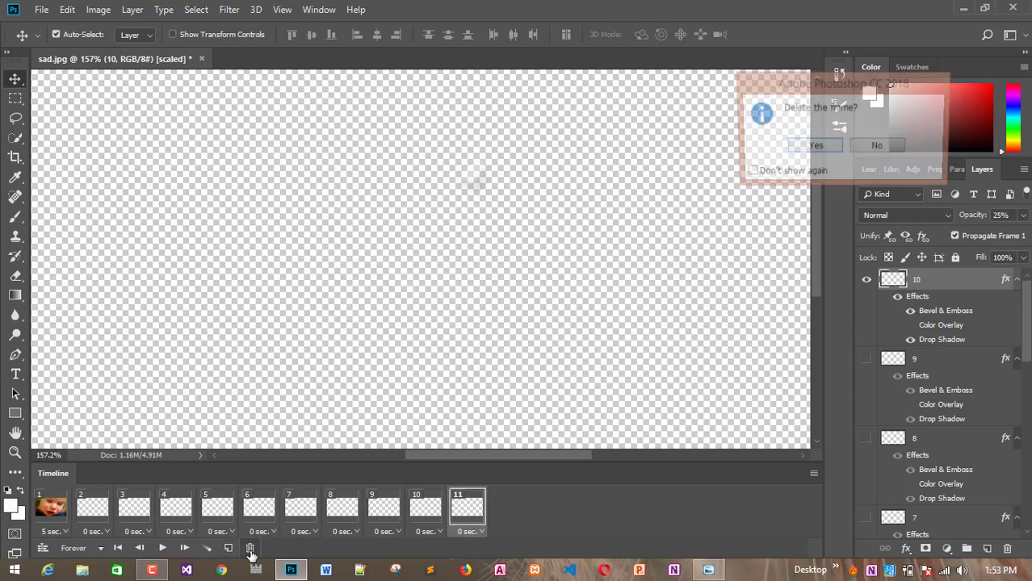
{"action": "left_click", "coordinate": [811, 149]}
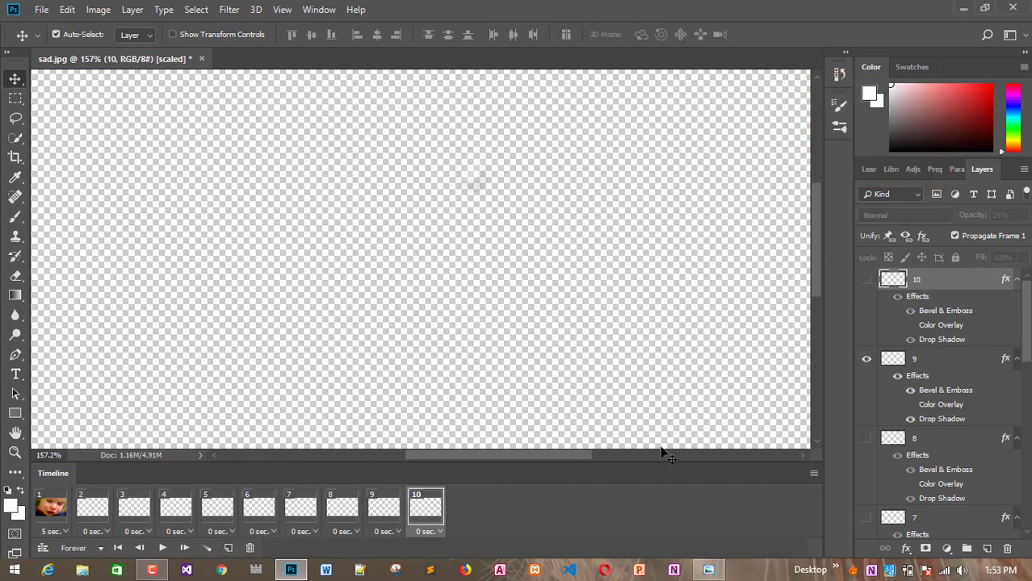
{"action": "left_click", "coordinate": [52, 506]}
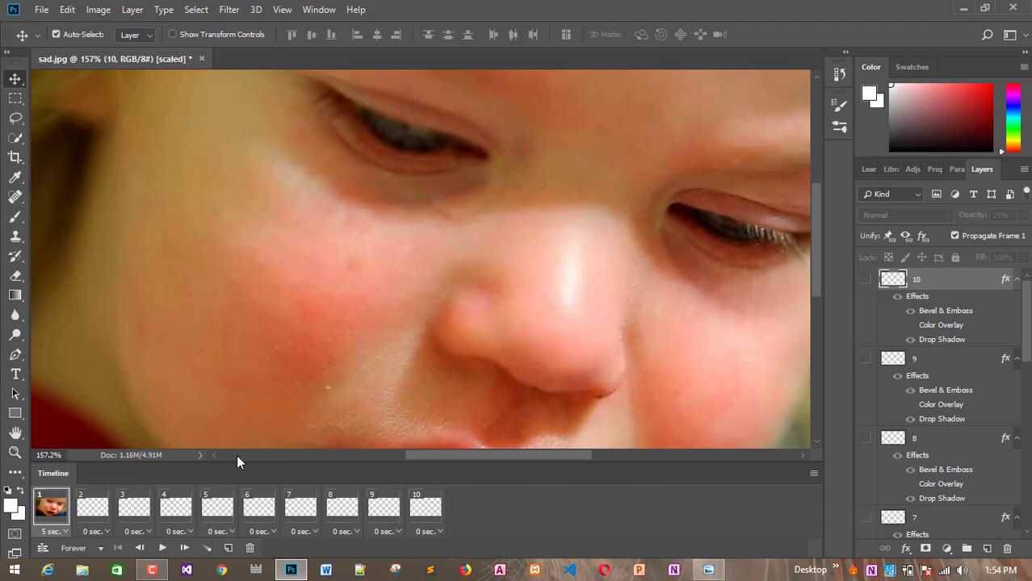
- On frame 2, turn on Layer 0's face photo and set tear layer 1 to 20% opacity
{"action": "left_click", "coordinate": [91, 507]}
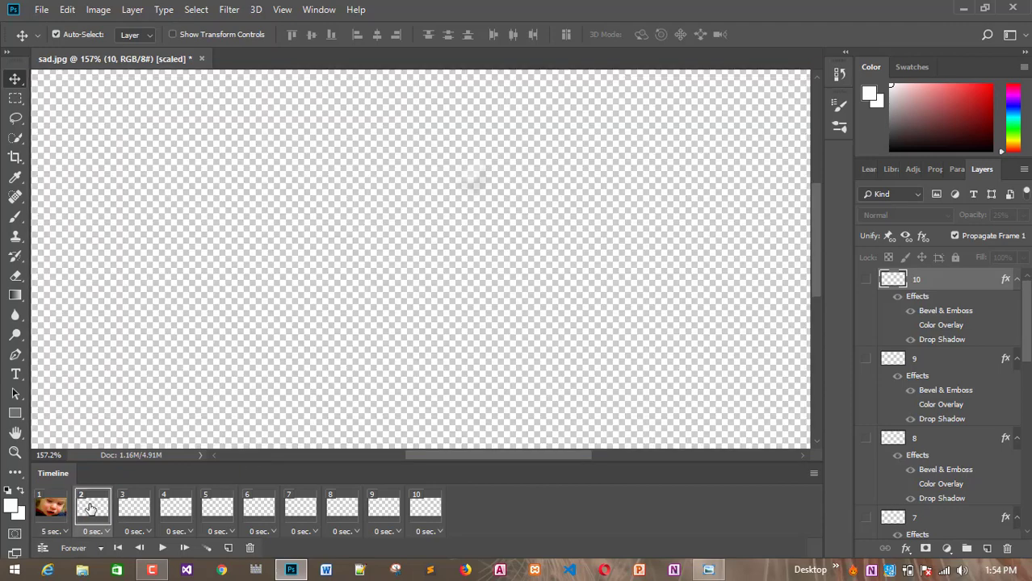
{"action": "scroll", "coordinate": [1014, 440], "scroll_direction": "down", "scroll_amount": 10}
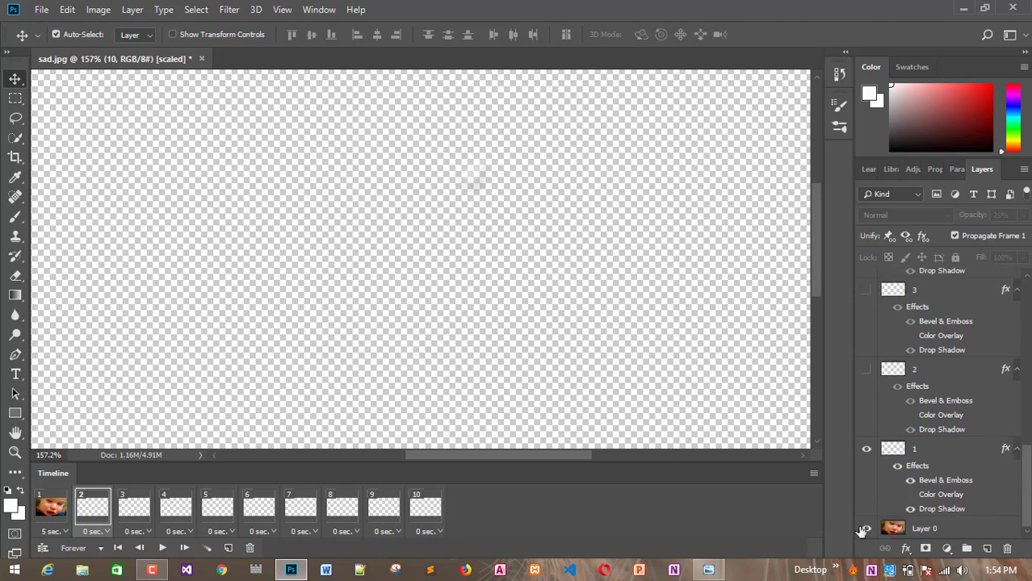
{"action": "left_click", "coordinate": [867, 528]}
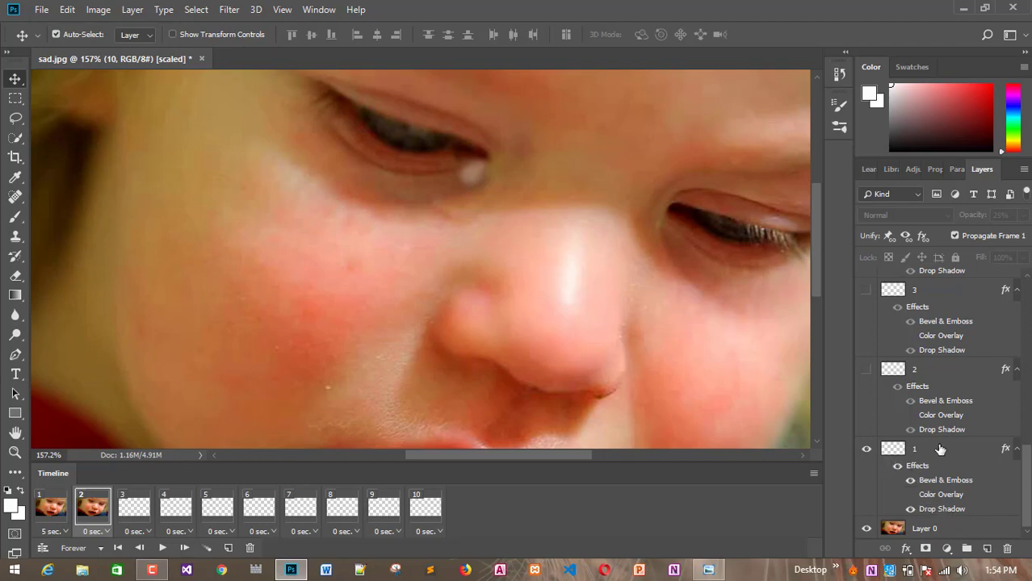
{"action": "mouse_move", "coordinate": [1027, 483]}
{"action": "left_mouse_down"}
{"action": "mouse_move", "coordinate": [1024, 303]}
{"action": "mouse_move", "coordinate": [1028, 483]}
{"action": "left_mouse_up"}
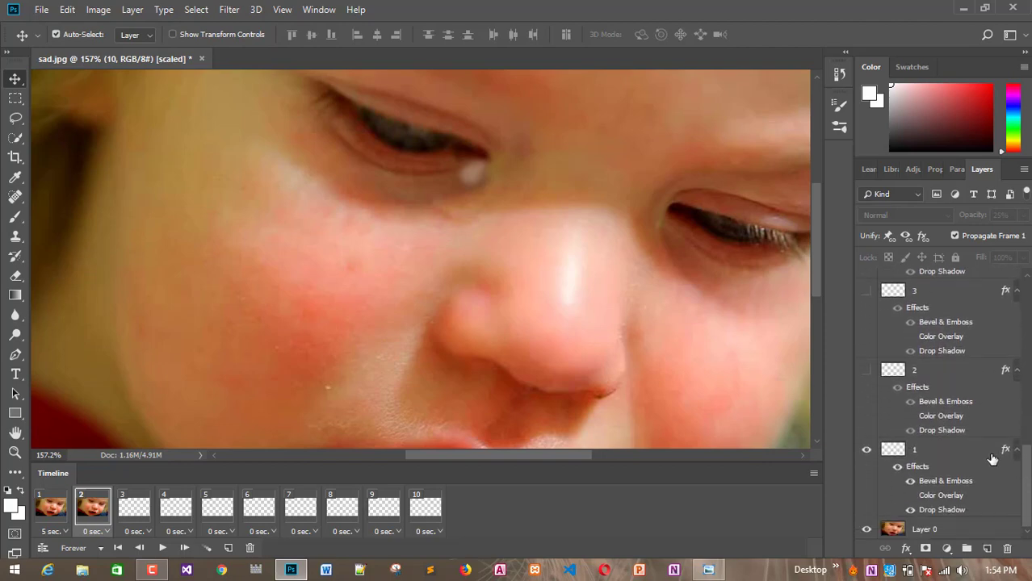
{"action": "left_click", "coordinate": [475, 173]}
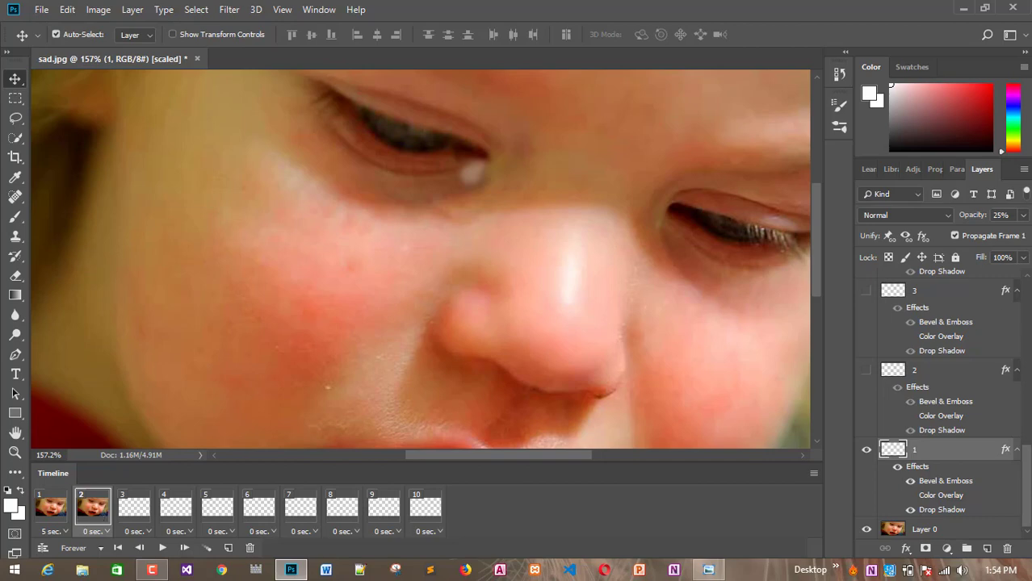
{"action": "left_click_drag", "start_coordinate": [1003, 215], "coordinate": [988, 214]}
{"action": "type", "text": "20"}
- On frame 3, show the face photo, move tear layer 2 lower, and set it to 20% opacity
{"action": "left_click", "coordinate": [132, 513]}
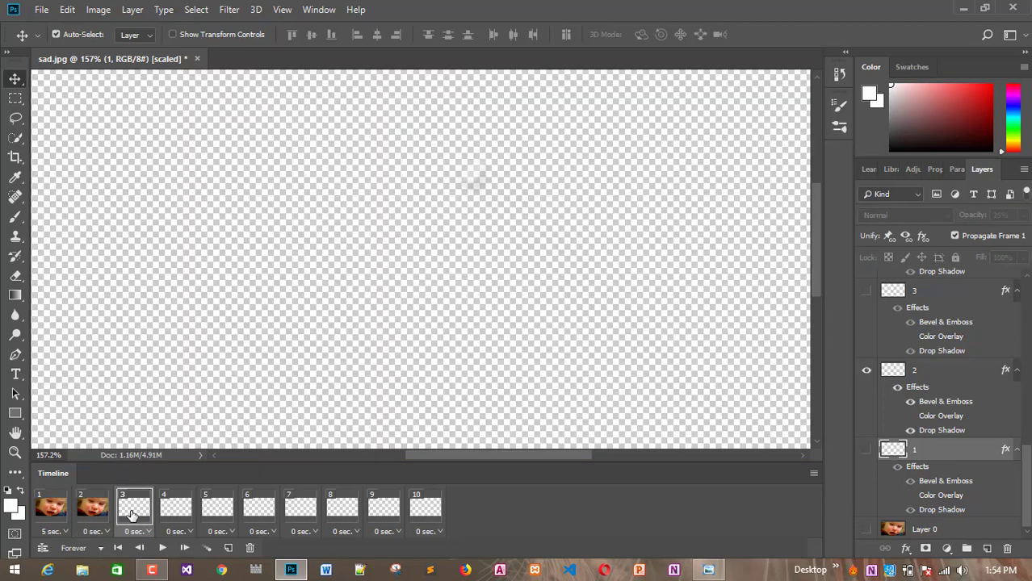
{"action": "left_click", "coordinate": [867, 529]}
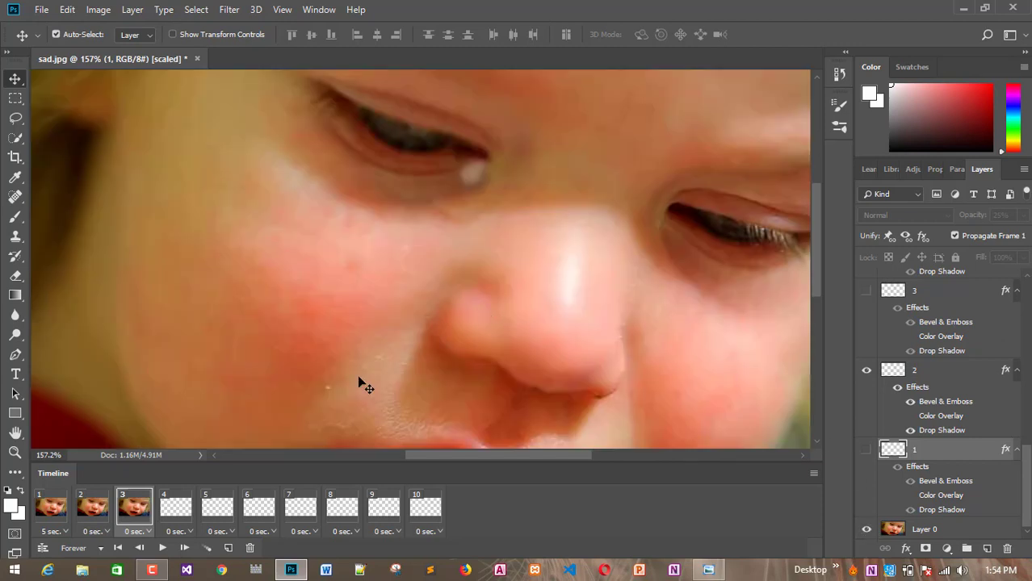
{"action": "left_click", "coordinate": [95, 509]}
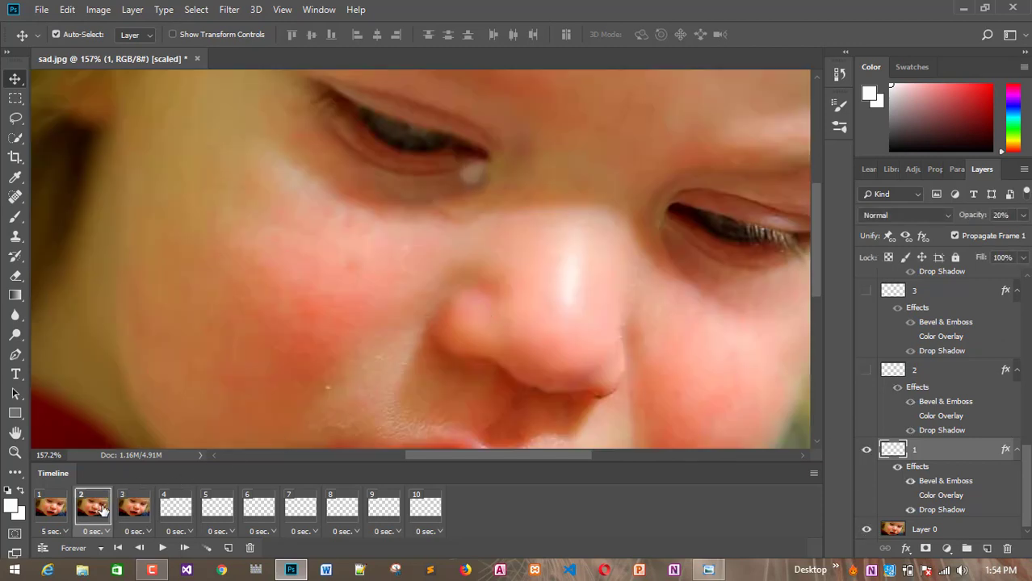
{"action": "left_click", "coordinate": [132, 515]}
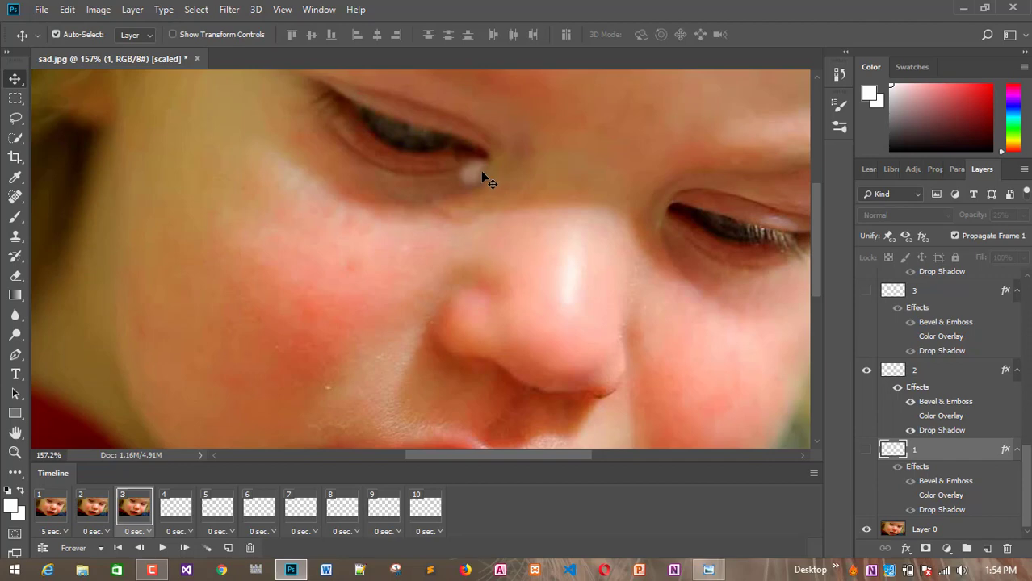
{"action": "left_click", "coordinate": [473, 174]}
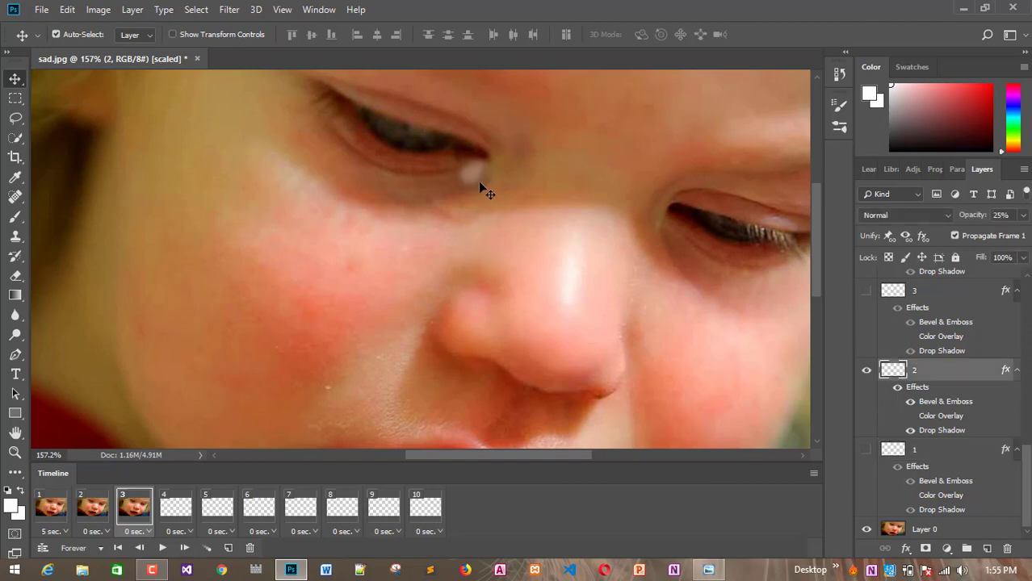
{"action": "left_click_drag", "start_coordinate": [475, 174], "coordinate": [475, 199]}
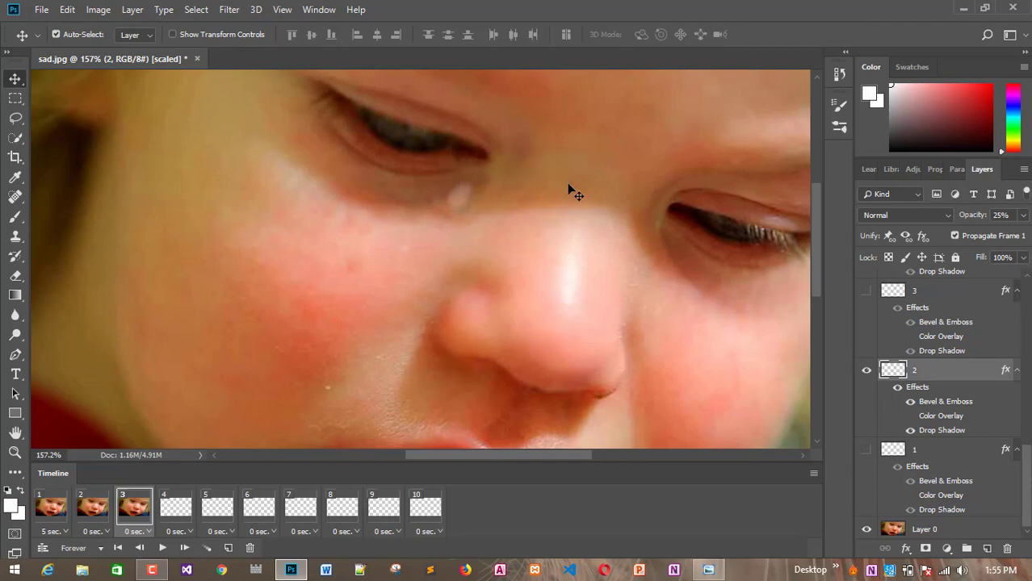
{"action": "left_click", "coordinate": [97, 509]}
{"action": "left_click", "coordinate": [123, 506]}
{"action": "left_click", "coordinate": [998, 213]}
{"action": "type", "text": "20"}
{"action": "key", "text": "Return"}
- On frame 4, show the face photo, fade tear layer 3 to 20%, and drag it further down the cheek
{"action": "left_click", "coordinate": [180, 507]}
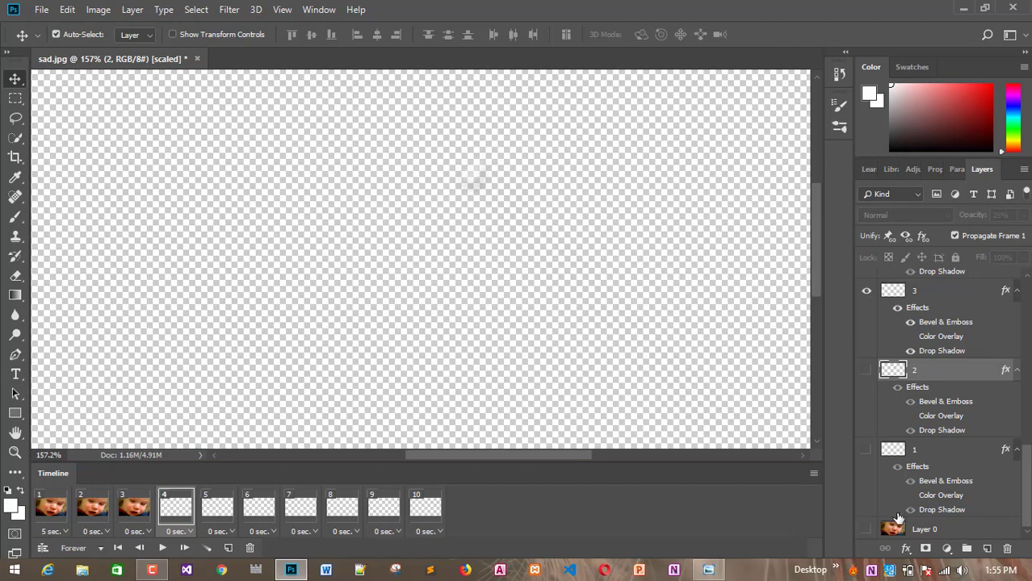
{"action": "left_click", "coordinate": [866, 530]}
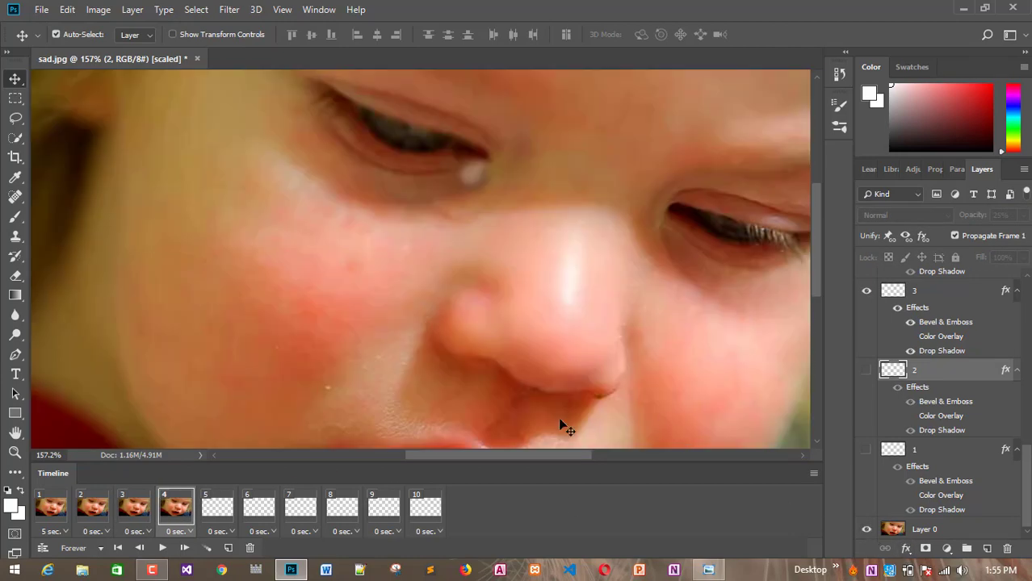
{"action": "left_click", "coordinate": [477, 169]}
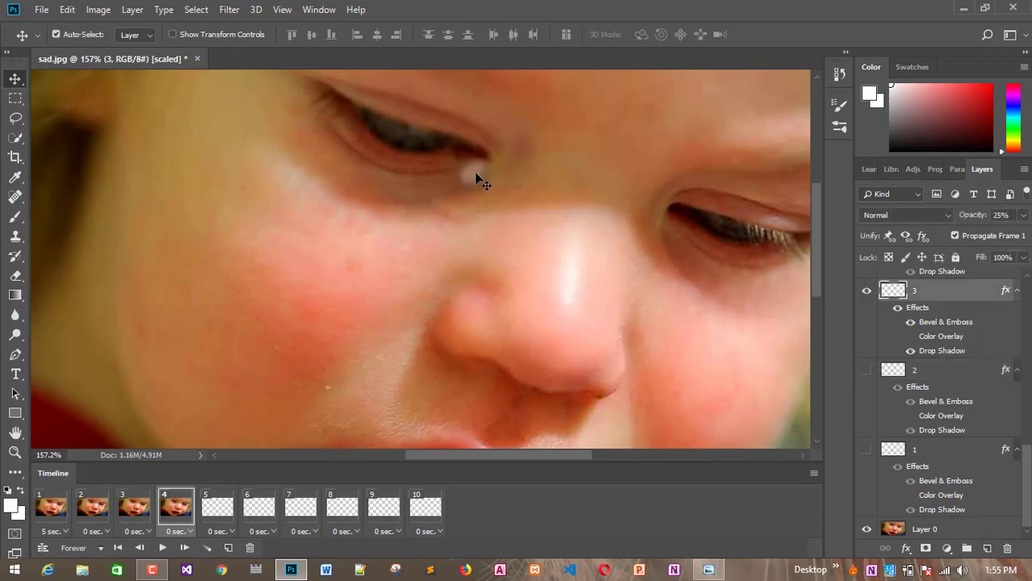
{"action": "left_click", "coordinate": [1002, 214]}
{"action": "type", "text": "20"}
{"action": "key", "text": "Return"}
{"action": "left_click", "coordinate": [131, 507]}
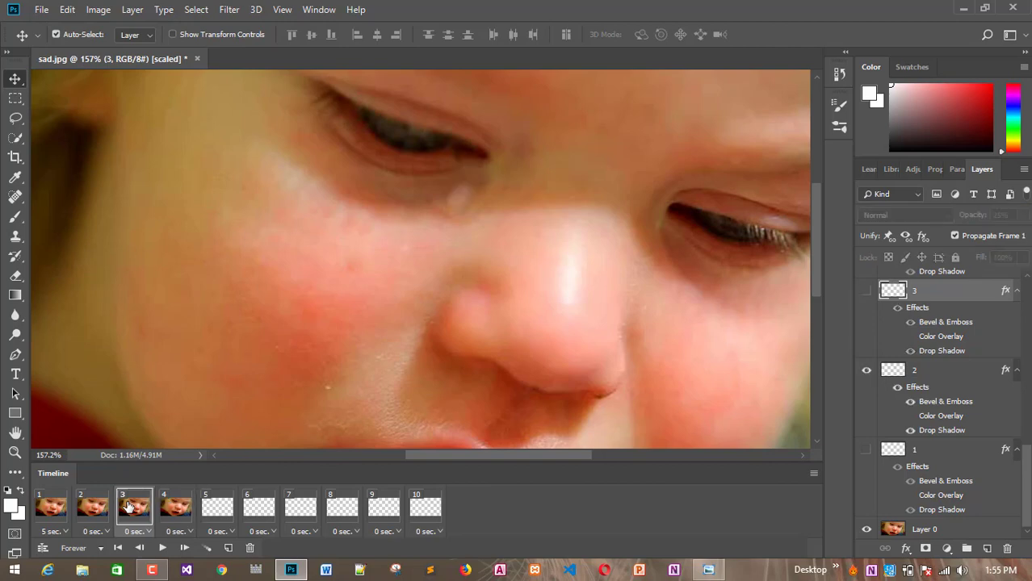
{"action": "left_click", "coordinate": [185, 507]}
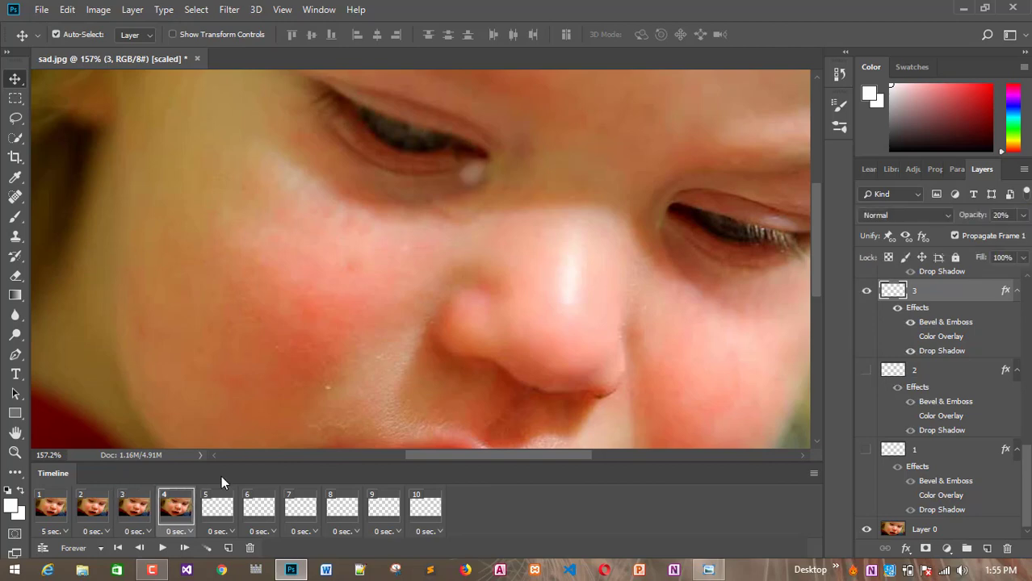
{"action": "left_click_drag", "start_coordinate": [466, 170], "coordinate": [417, 232]}
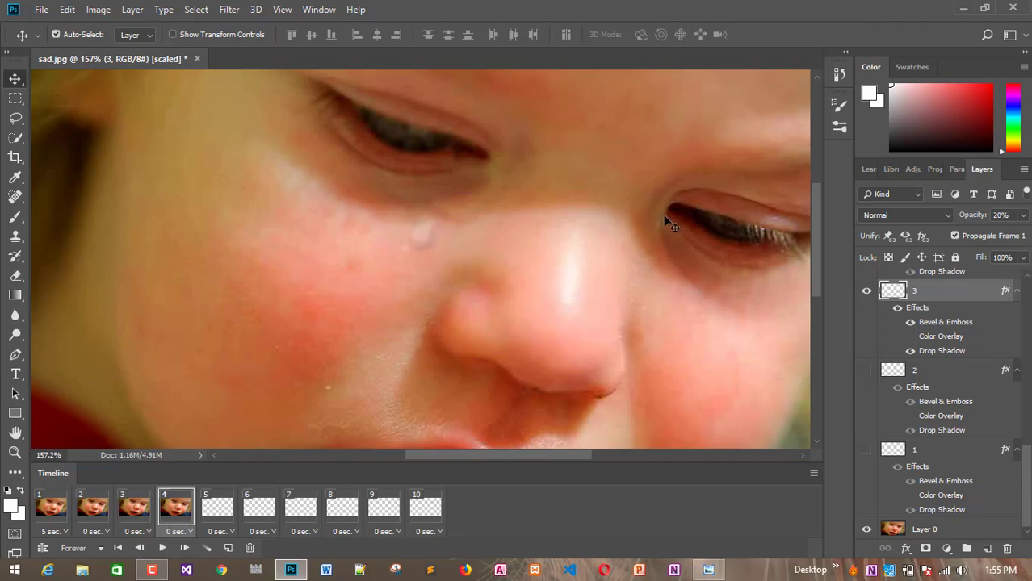
{"action": "left_click", "coordinate": [206, 515]}
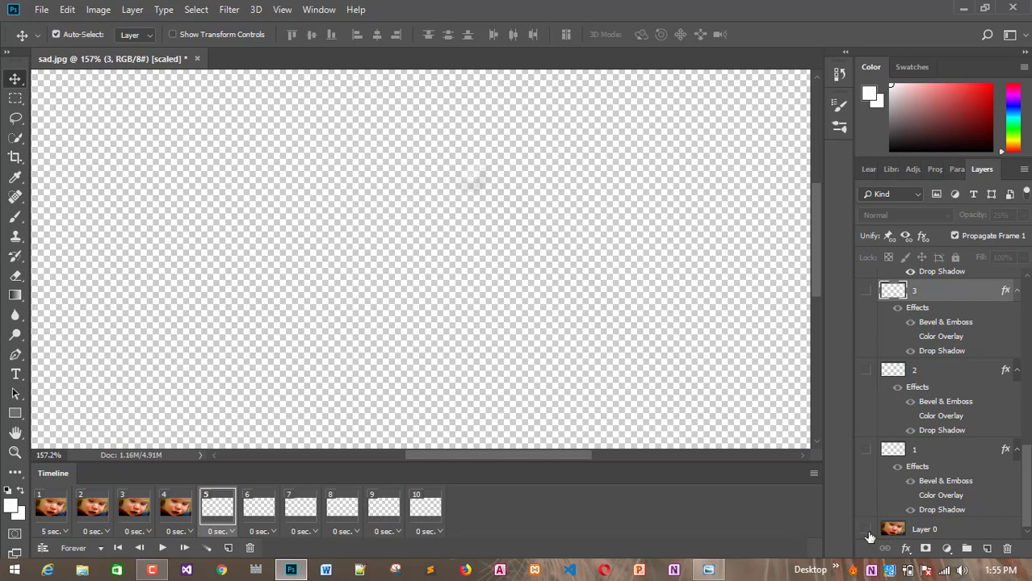
- On frame 5, show the photo, fade tear layer 4 to 20%, and move it down beside the nose
{"action": "left_click", "coordinate": [867, 530]}
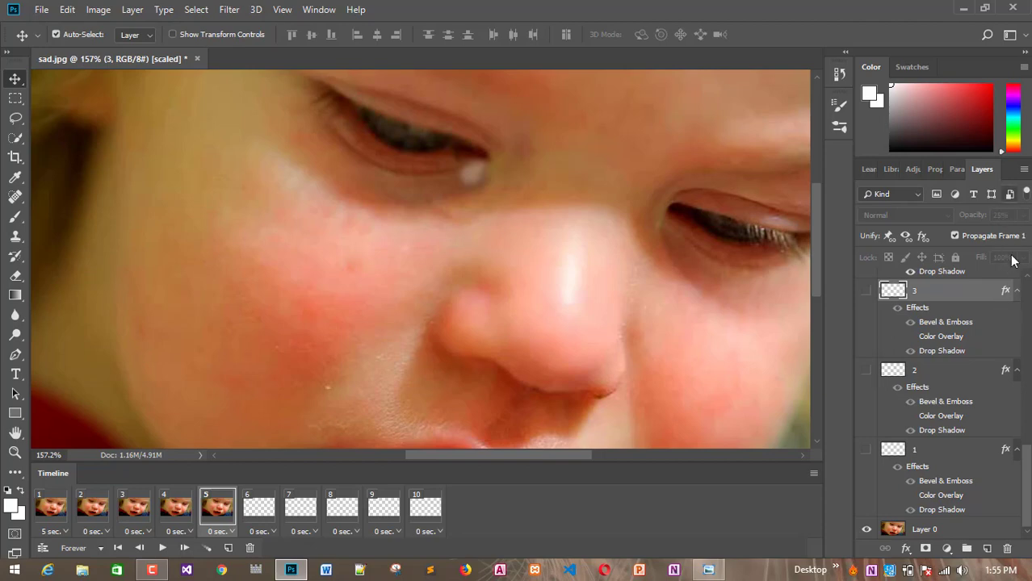
{"action": "left_click", "coordinate": [472, 178]}
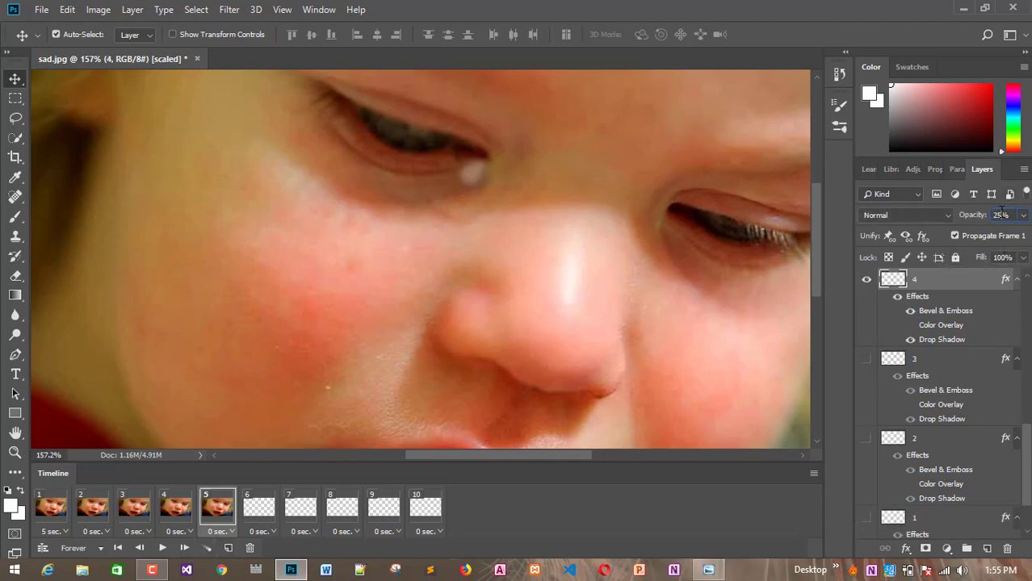
{"action": "left_click_drag", "start_coordinate": [1001, 212], "coordinate": [994, 211]}
{"action": "left_click", "coordinate": [169, 509]}
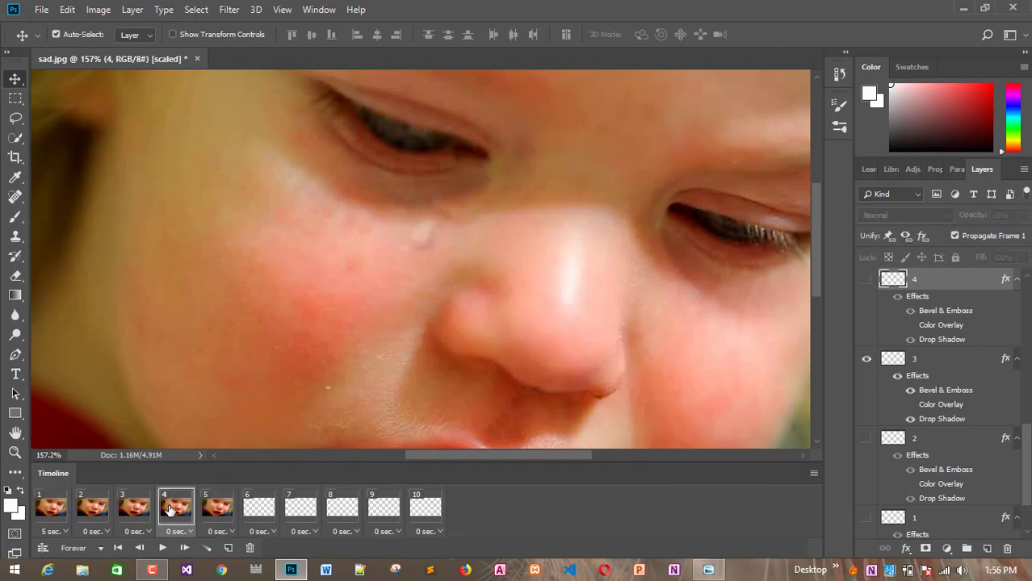
{"action": "left_click", "coordinate": [209, 509]}
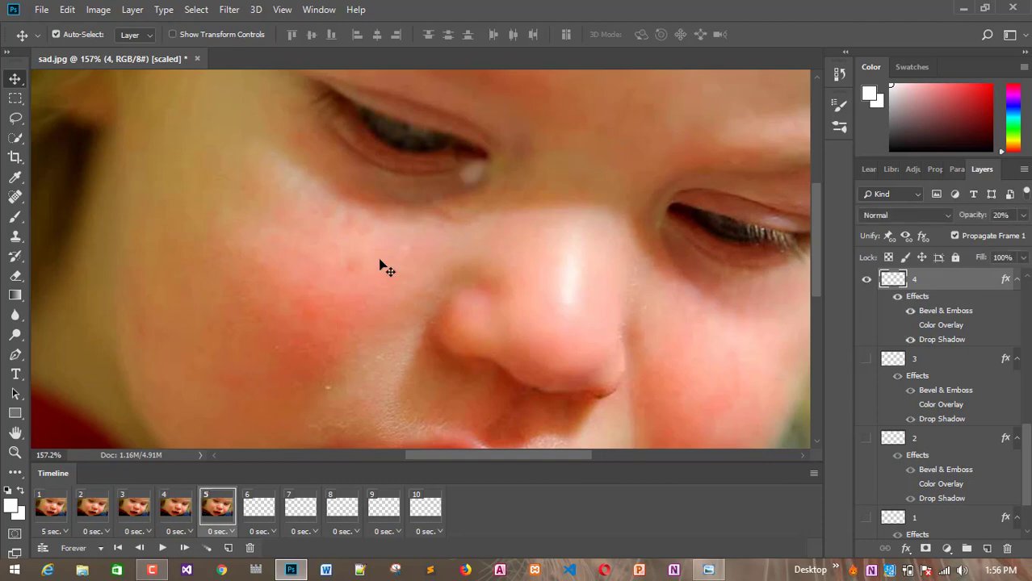
{"action": "left_click_drag", "start_coordinate": [467, 176], "coordinate": [391, 283]}
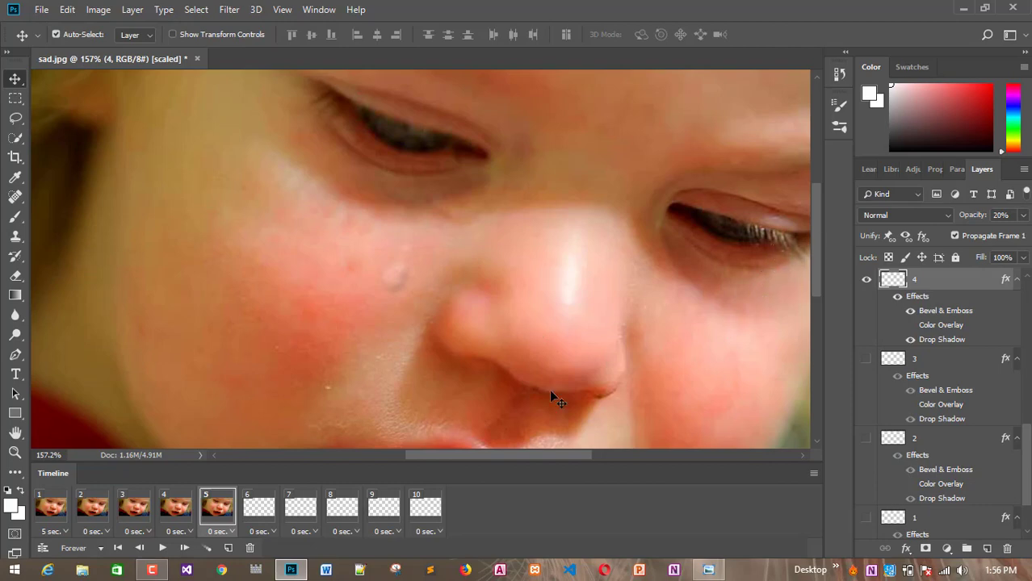
- On frame 6, show the photo, drag the tear down-left on the cheek, and set 20% opacity
{"action": "left_click", "coordinate": [258, 507]}
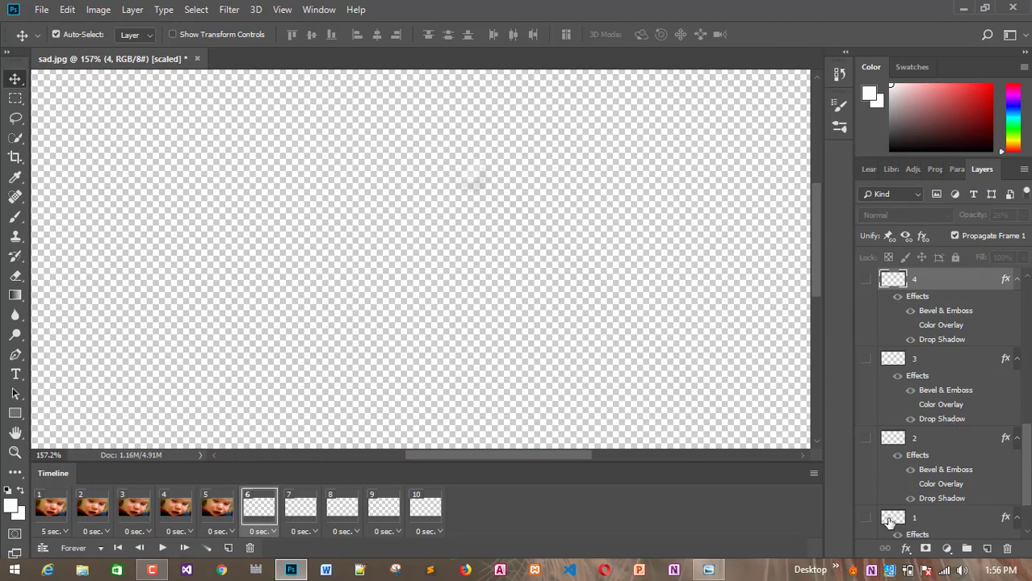
{"action": "scroll", "coordinate": [1029, 465], "scroll_direction": "down", "scroll_amount": 2}
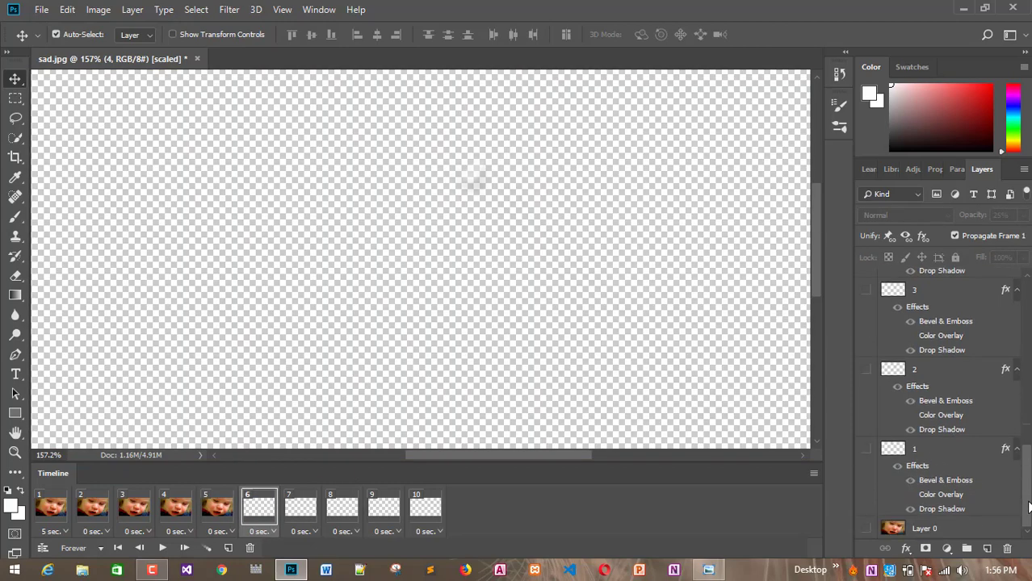
{"action": "left_click", "coordinate": [867, 528]}
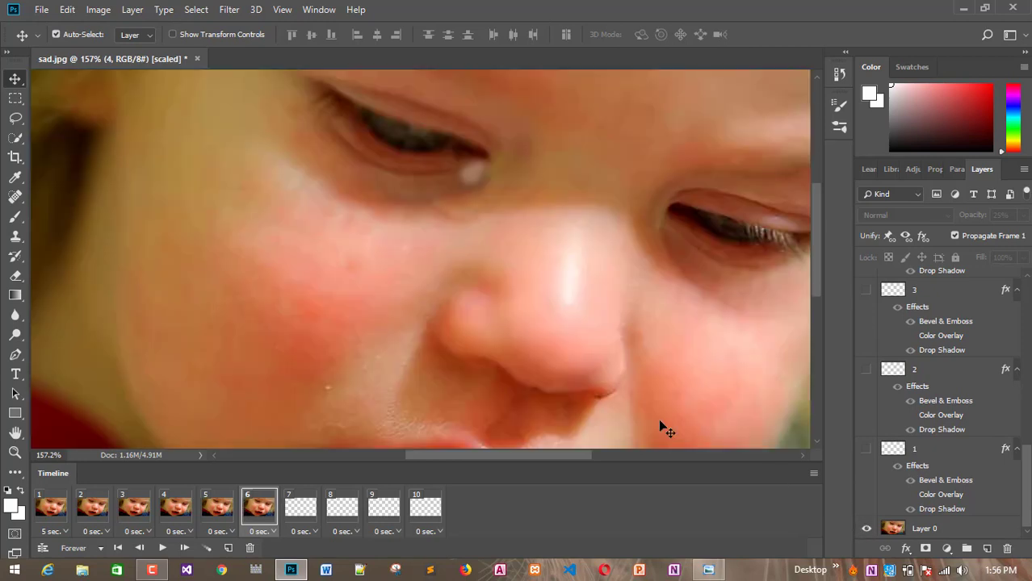
{"action": "left_click", "coordinate": [218, 509]}
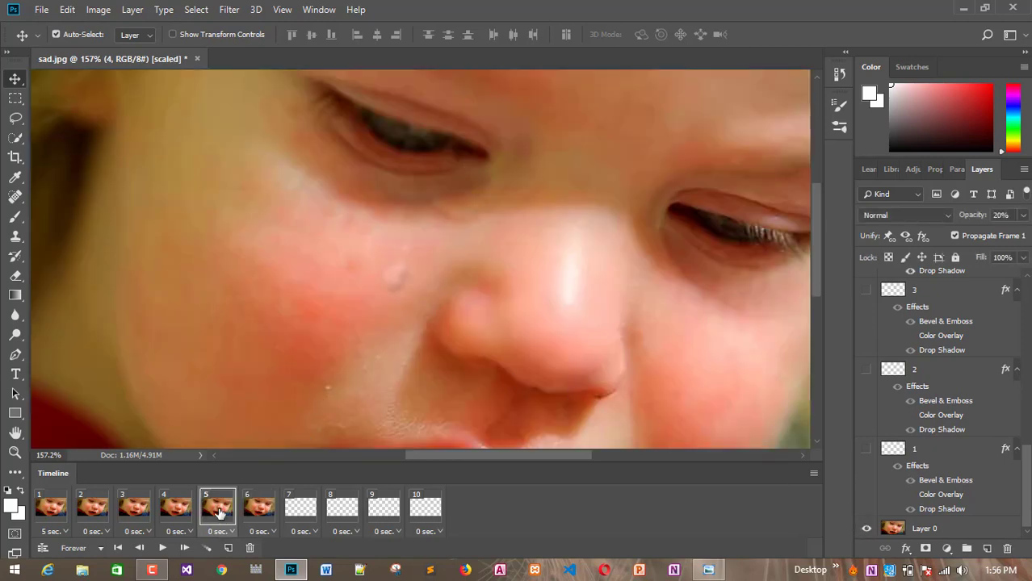
{"action": "left_click", "coordinate": [259, 508]}
{"action": "left_click_drag", "start_coordinate": [469, 172], "coordinate": [369, 363]}
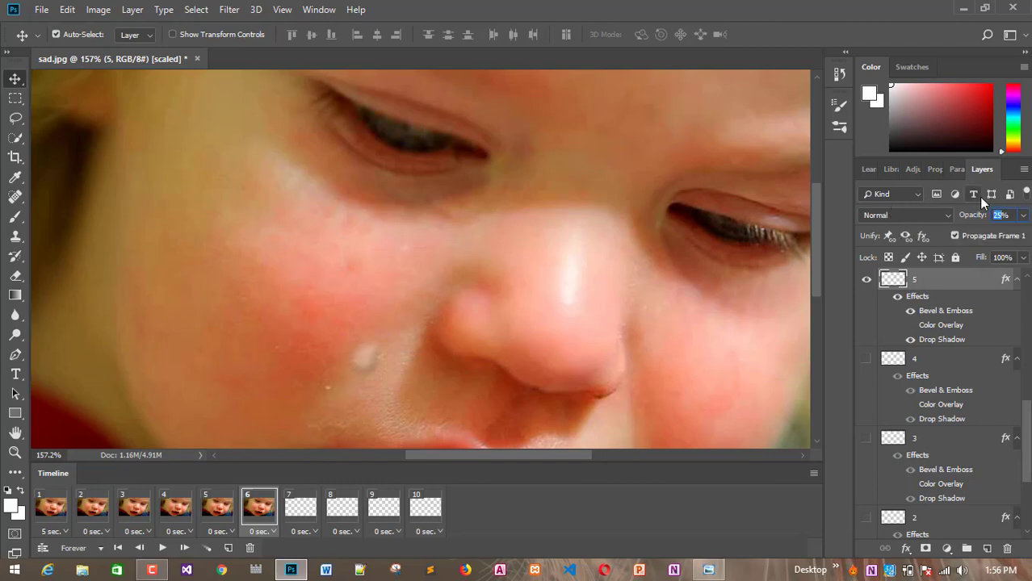
{"action": "type", "text": "20"}
{"action": "key", "text": "Return"}
{"action": "left_click_drag", "start_coordinate": [815, 237], "coordinate": [818, 277]}
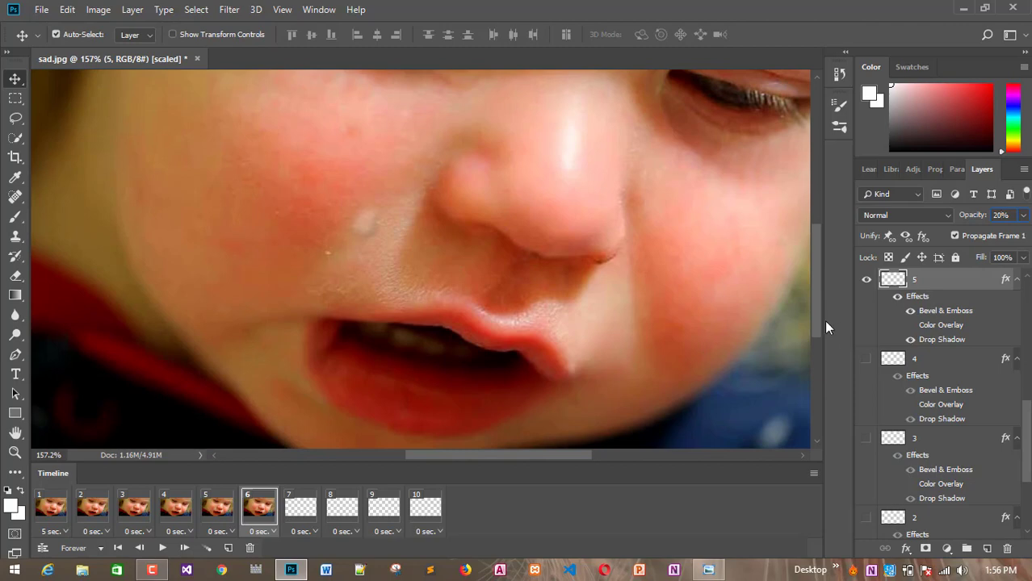
{"action": "left_click_drag", "start_coordinate": [817, 289], "coordinate": [816, 256]}
- Step through frames 1 to 6 and nudge frame 6's tear slightly back up
{"action": "left_click", "coordinate": [54, 509]}
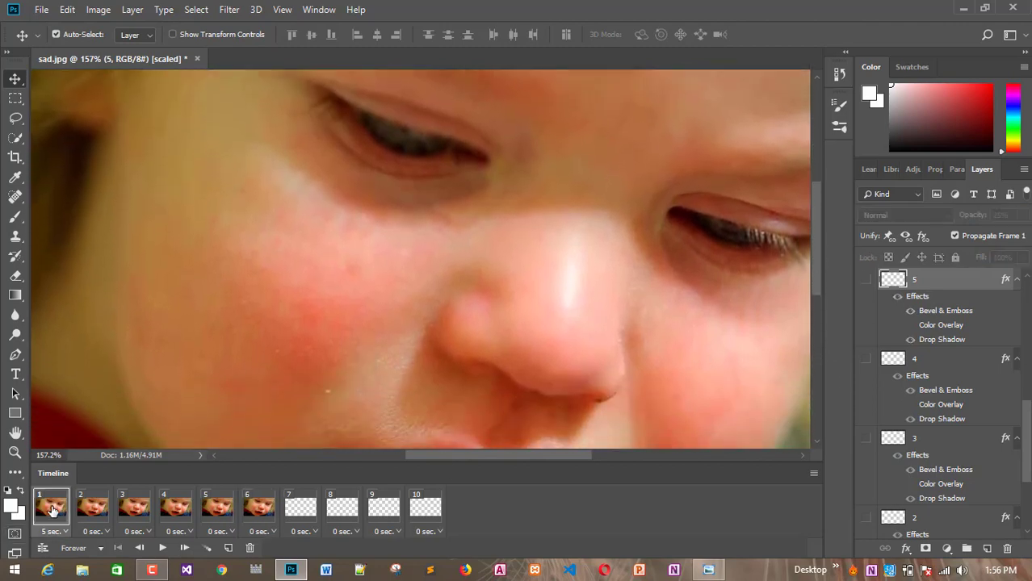
{"action": "left_click", "coordinate": [91, 509]}
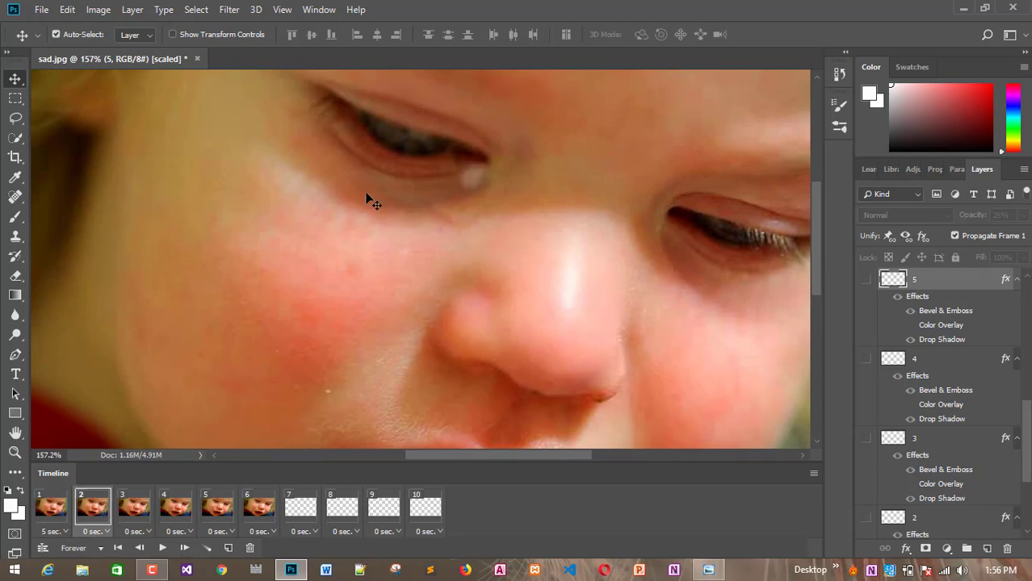
{"action": "left_click", "coordinate": [471, 176]}
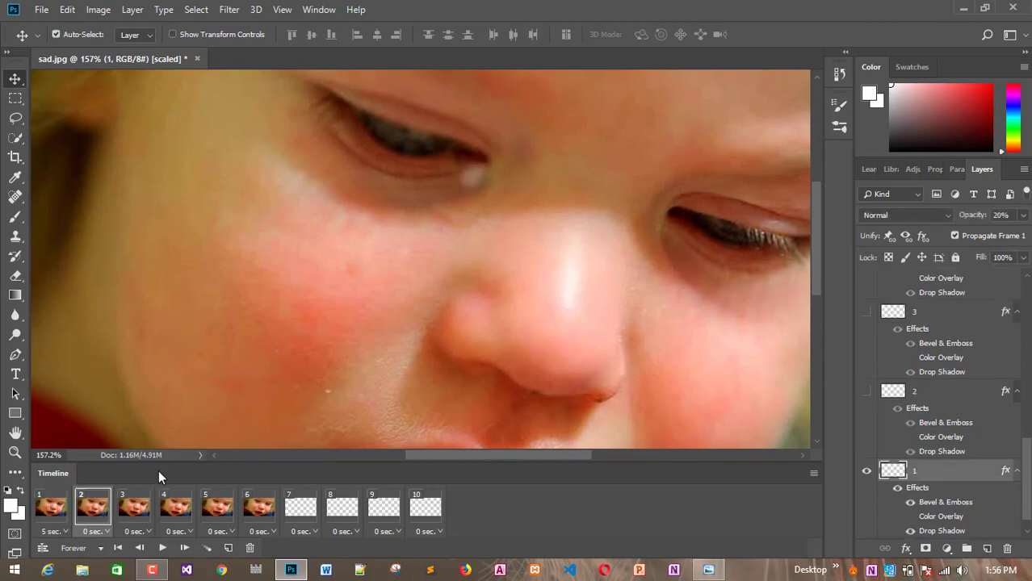
{"action": "left_click", "coordinate": [133, 513]}
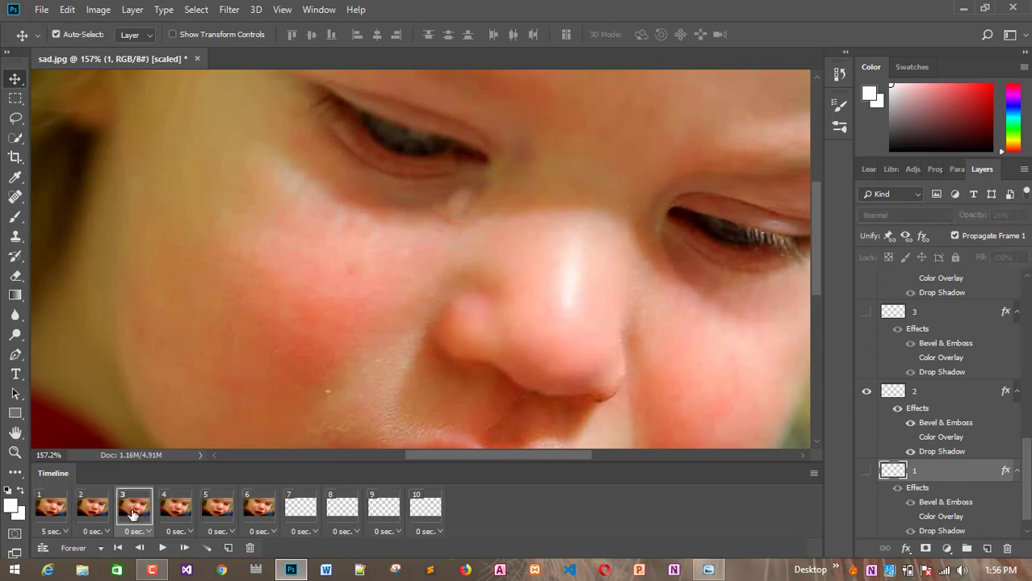
{"action": "left_click", "coordinate": [174, 520]}
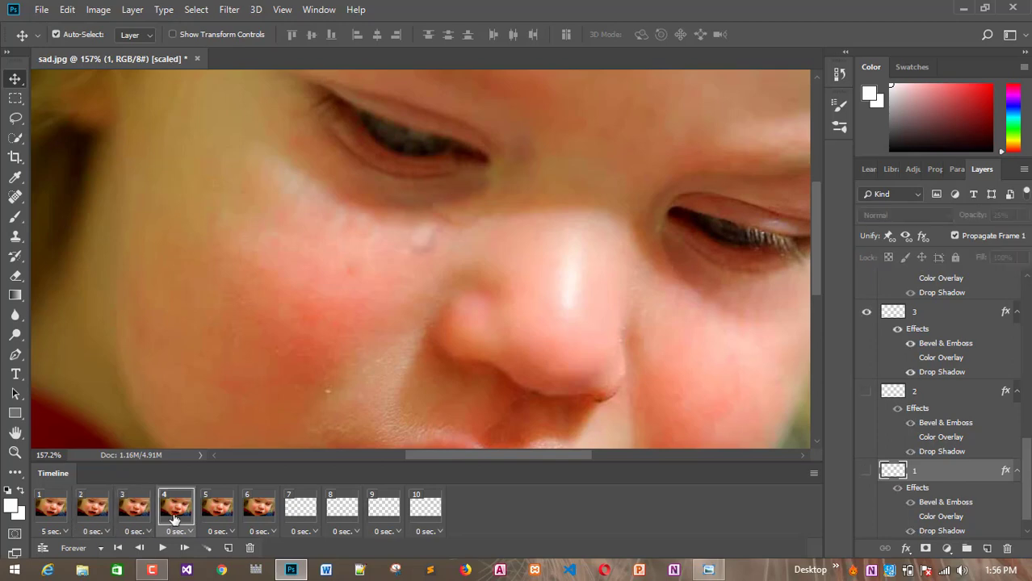
{"action": "left_click", "coordinate": [216, 517]}
{"action": "left_click", "coordinate": [255, 512]}
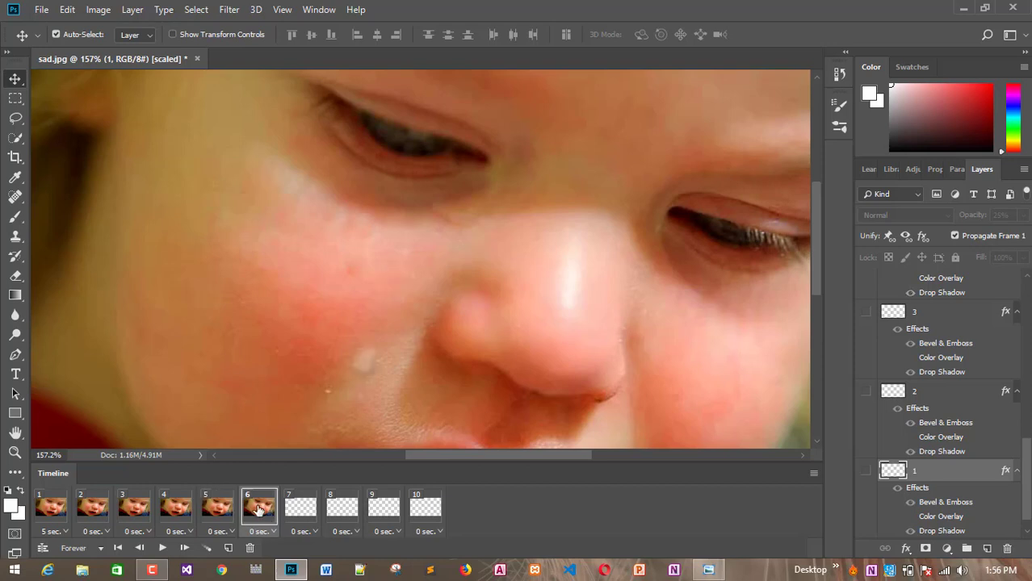
{"action": "left_click_drag", "start_coordinate": [363, 370], "coordinate": [361, 327]}
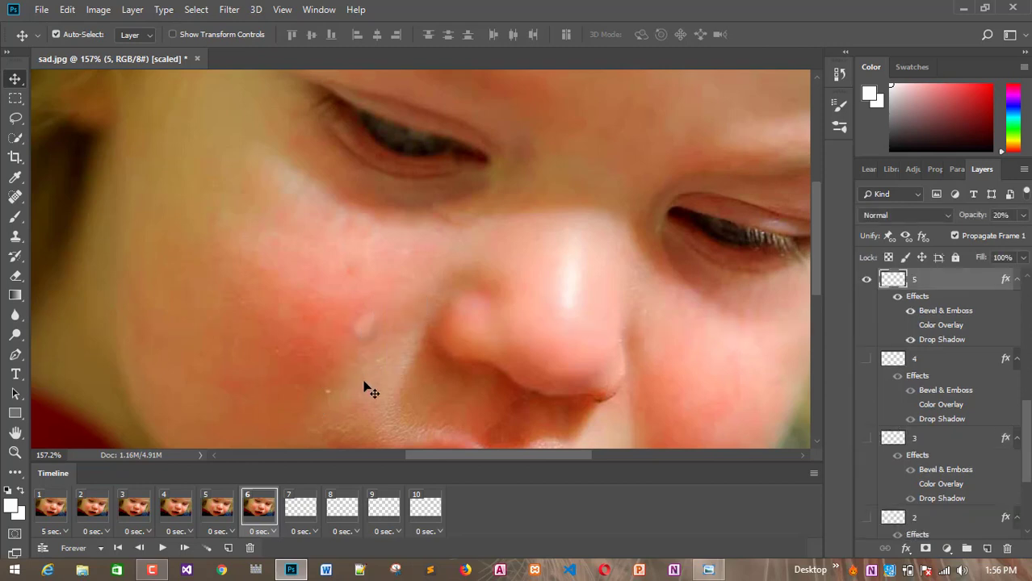
- On frame 7, show the toddler photo and fade tear layer 6 to 20% opacity
{"action": "left_click", "coordinate": [292, 515]}
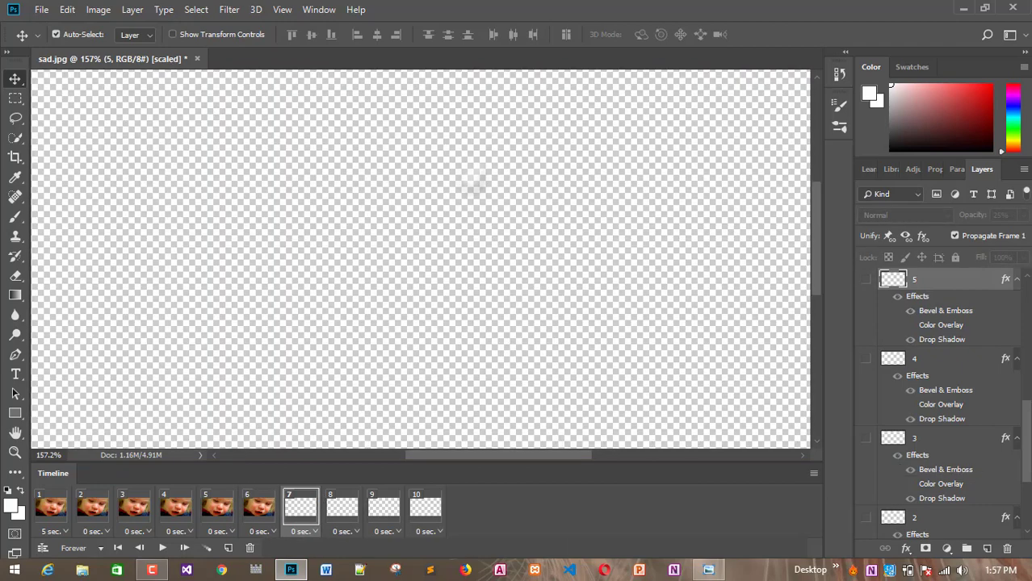
{"action": "scroll", "coordinate": [952, 404], "scroll_direction": "down", "scroll_amount": 6}
{"action": "left_click", "coordinate": [866, 528]}
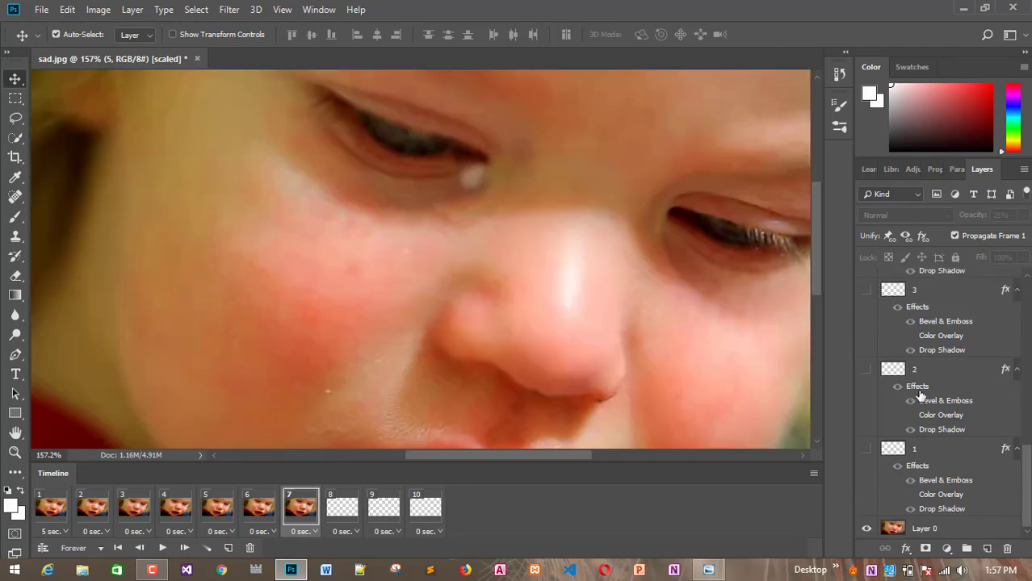
{"action": "left_click", "coordinate": [473, 178]}
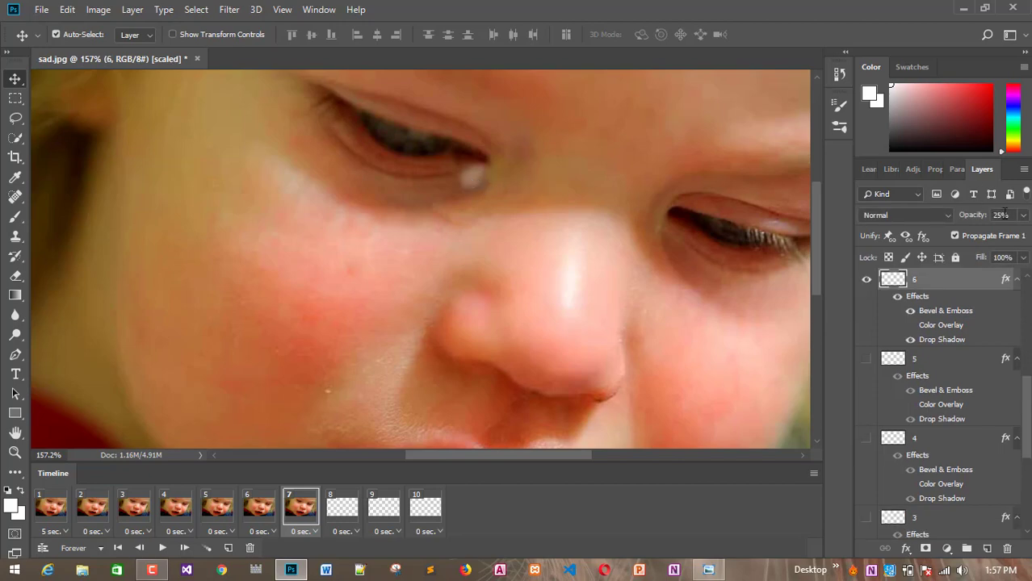
{"action": "type", "text": "20"}
{"action": "key", "text": "Return"}
- Move frame 7's tear down the cheek beside the nose, checking it against frame 6
{"action": "left_click", "coordinate": [261, 509]}
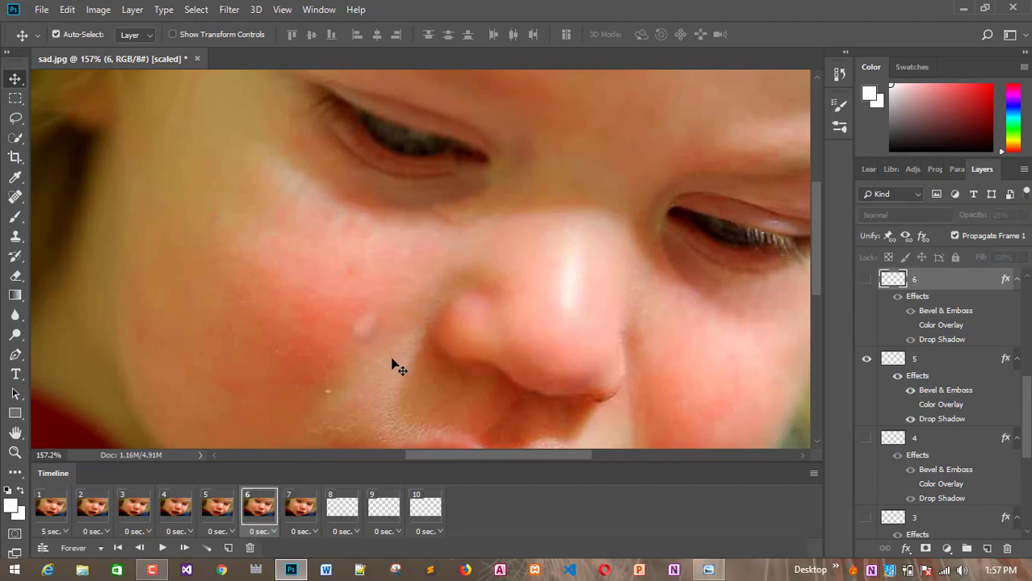
{"action": "left_click", "coordinate": [300, 511]}
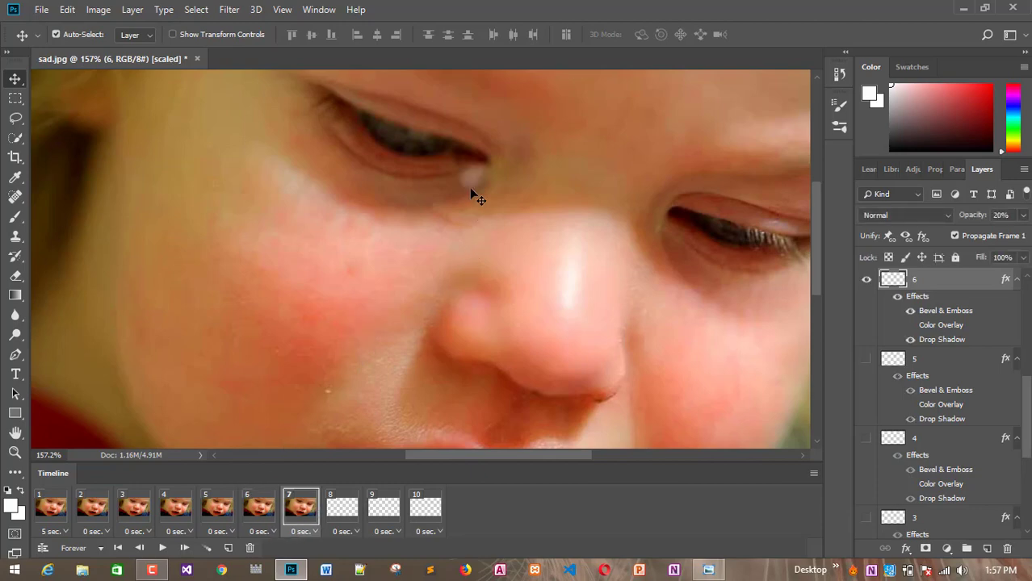
{"action": "left_click_drag", "start_coordinate": [476, 187], "coordinate": [357, 362]}
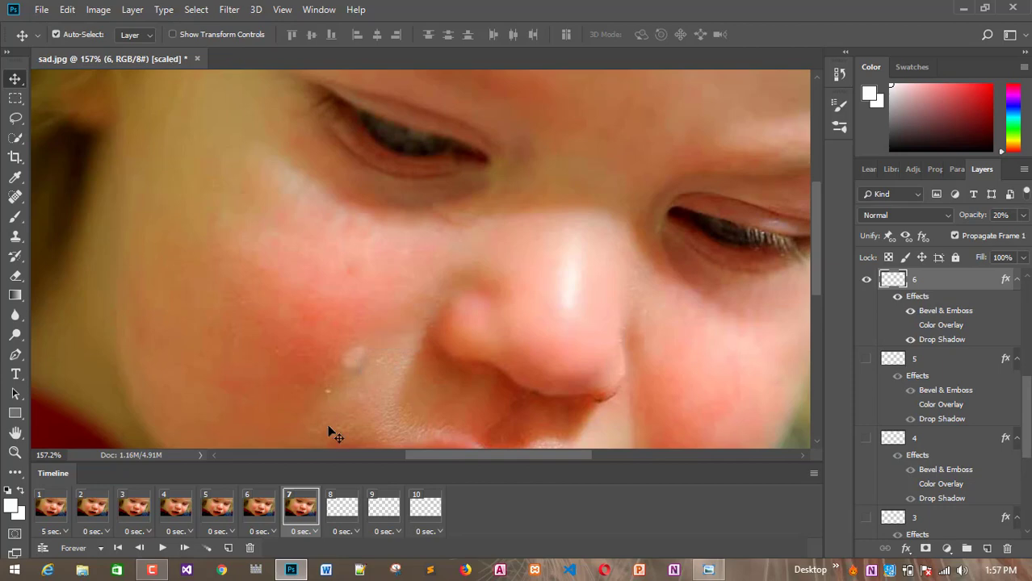
{"action": "left_click", "coordinate": [250, 514]}
{"action": "left_click", "coordinate": [292, 509]}
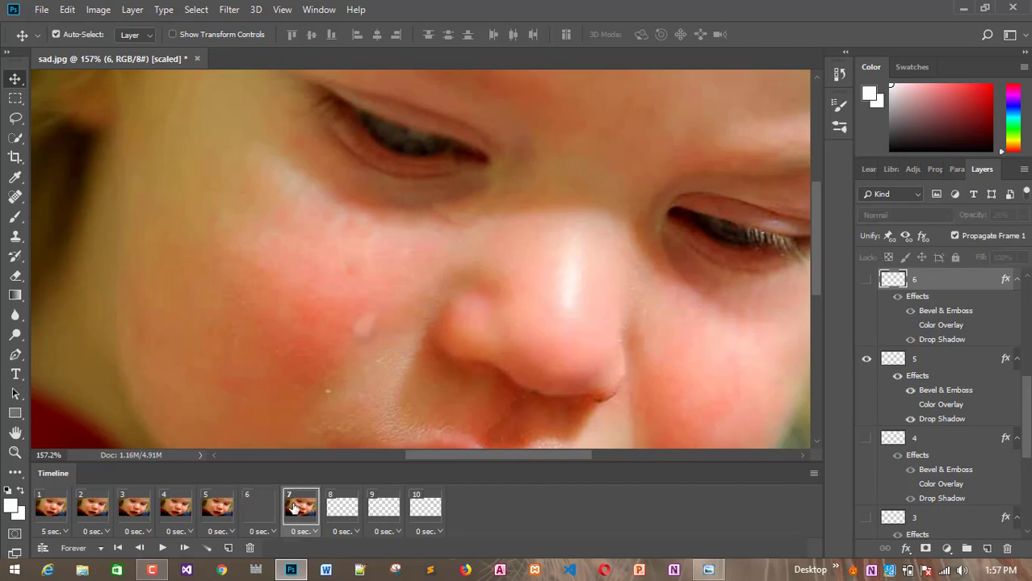
{"action": "left_click", "coordinate": [260, 507]}
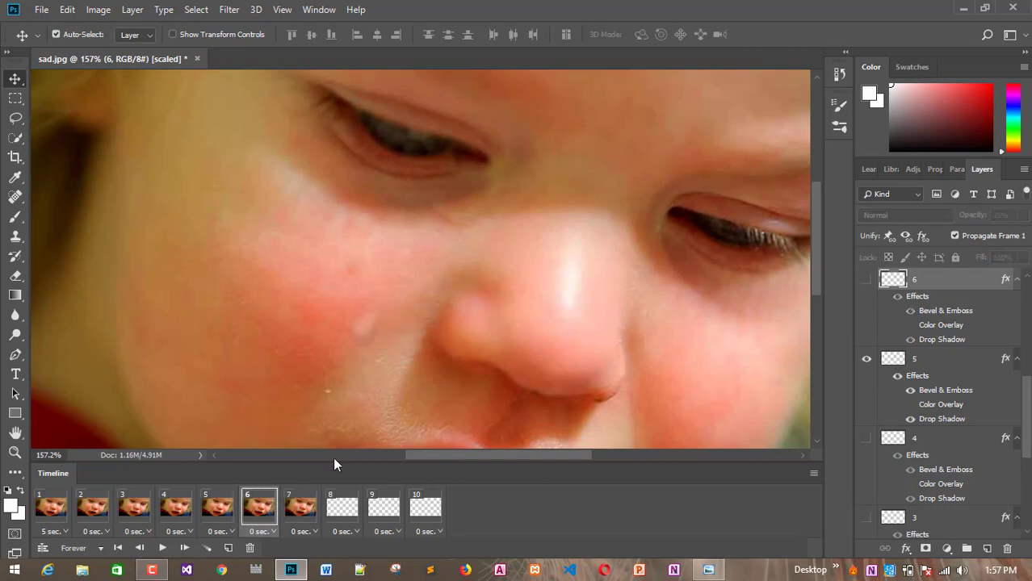
{"action": "left_click", "coordinate": [301, 497]}
{"action": "left_click_drag", "start_coordinate": [362, 362], "coordinate": [360, 340]}
- In frame 8, show the toddler photo and set tear layer 7 to 20% opacity
{"action": "left_click", "coordinate": [342, 509]}
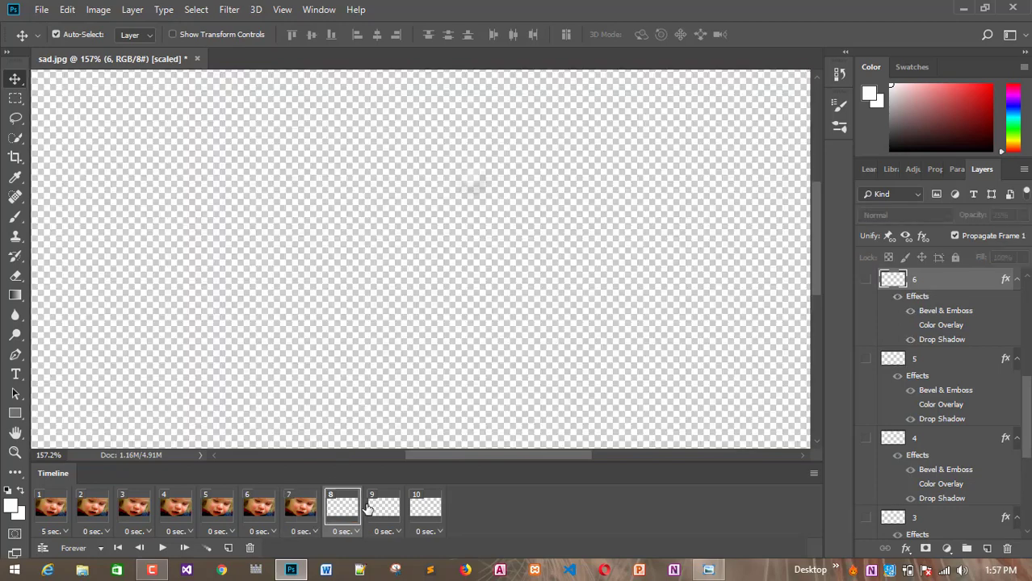
{"action": "scroll", "coordinate": [1016, 440], "scroll_direction": "down", "scroll_amount": 5}
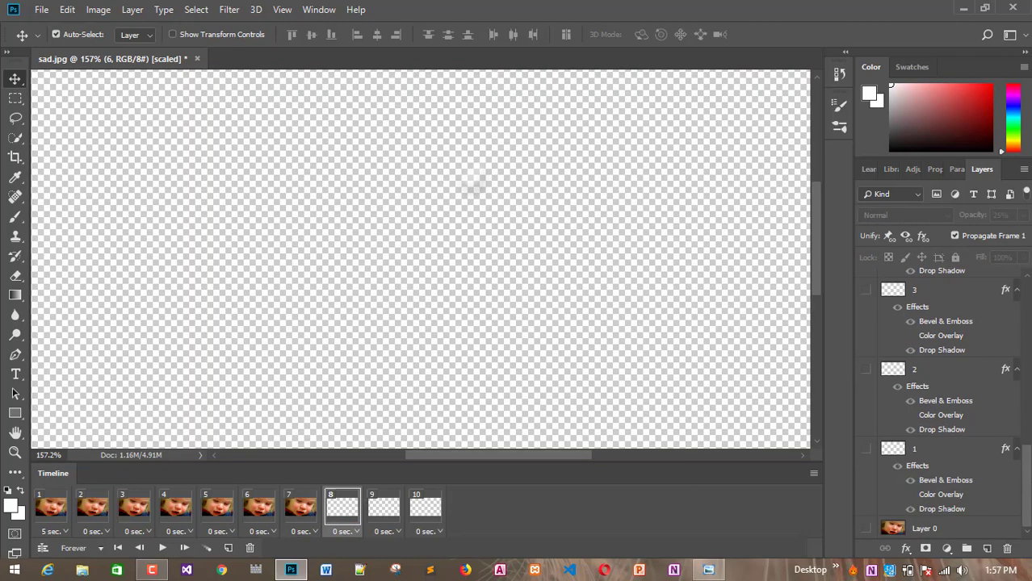
{"action": "left_click", "coordinate": [868, 529]}
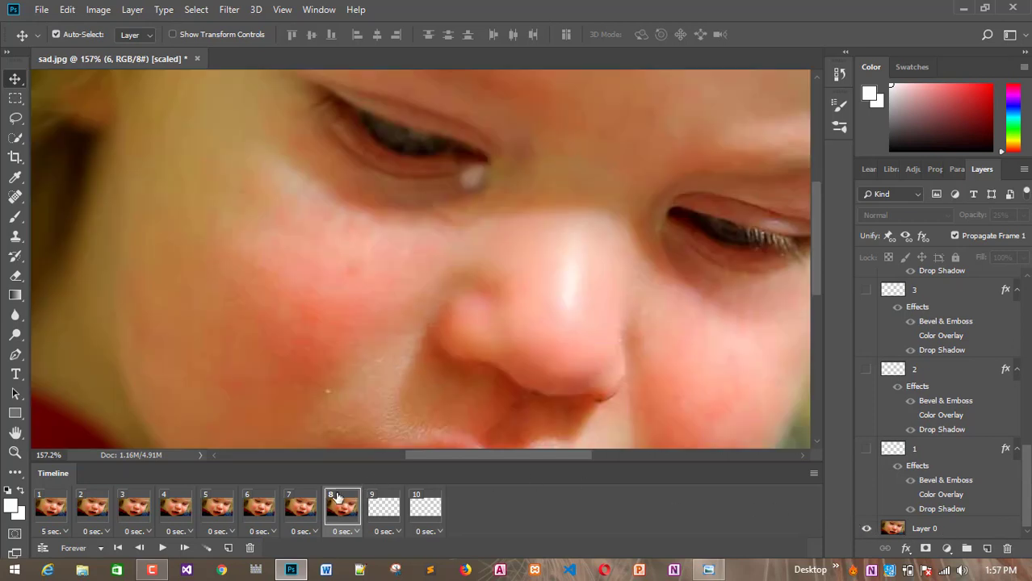
{"action": "left_click", "coordinate": [468, 180]}
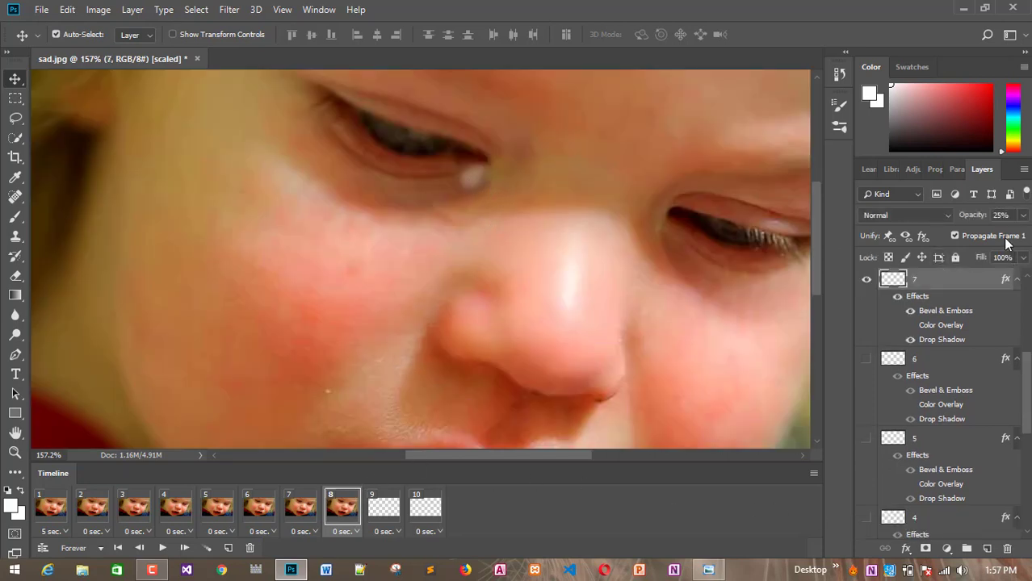
{"action": "left_click", "coordinate": [367, 252]}
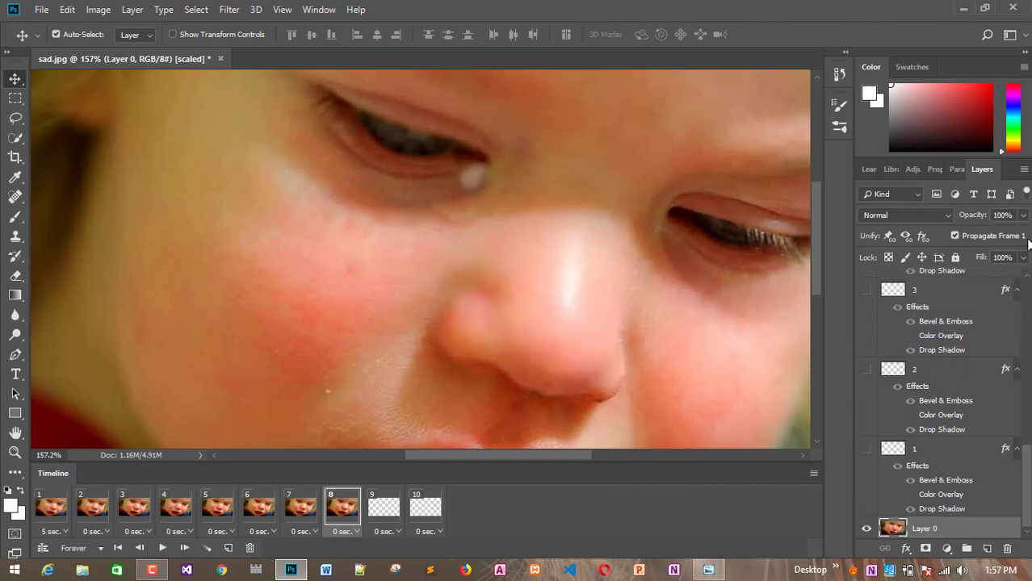
{"action": "left_click", "coordinate": [470, 179]}
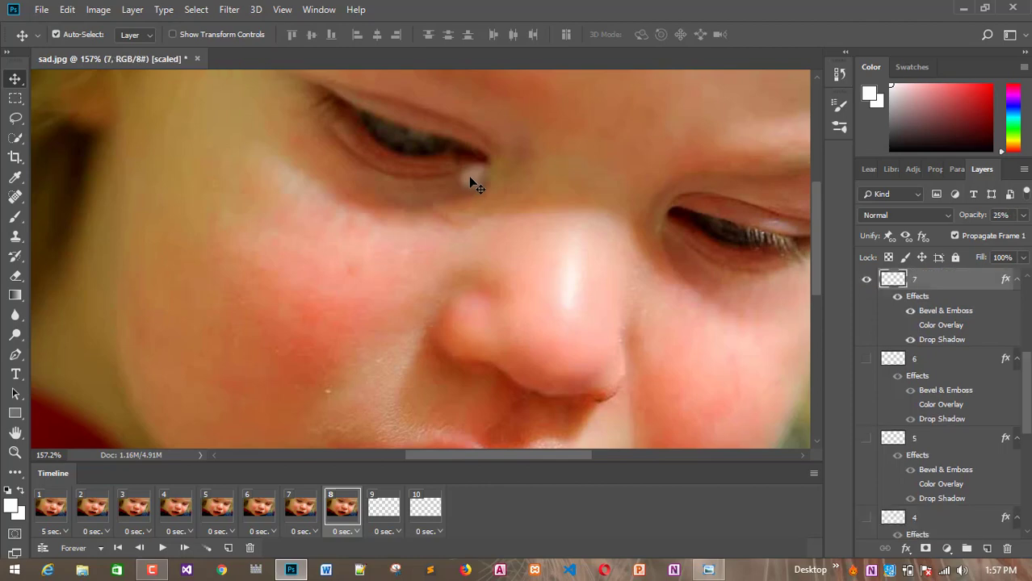
{"action": "left_click", "coordinate": [1000, 215]}
- Move frame 8's tear lower on the cheek, checking it against frame 7
{"action": "left_click", "coordinate": [297, 513]}
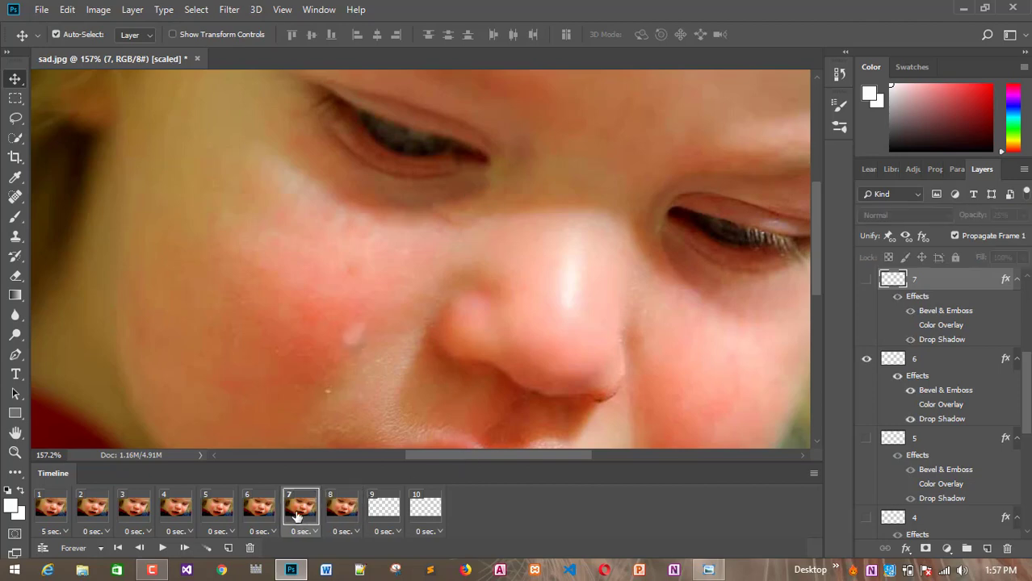
{"action": "left_click", "coordinate": [343, 507]}
{"action": "left_click_drag", "start_coordinate": [476, 184], "coordinate": [337, 375]}
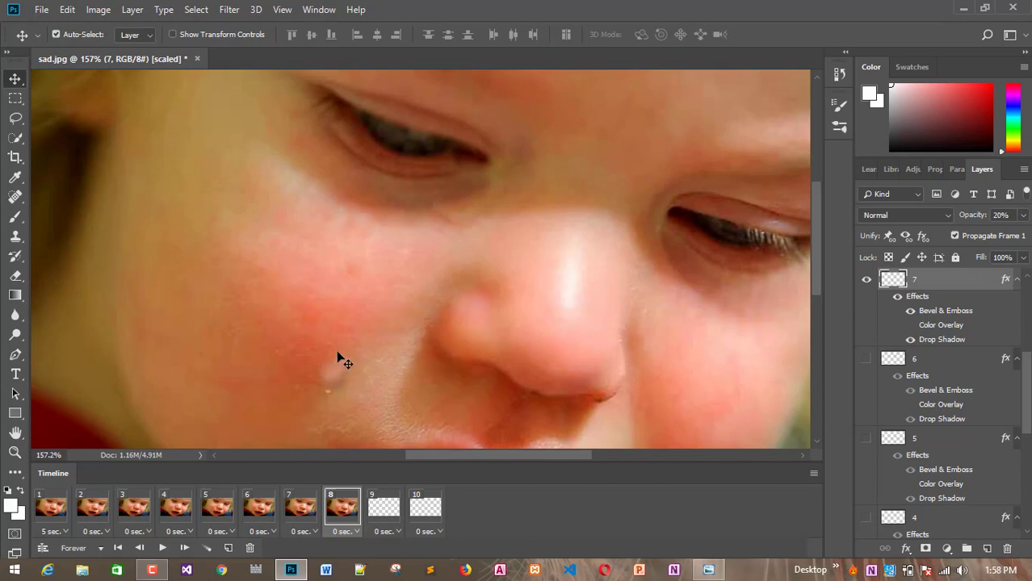
{"action": "left_click_drag", "start_coordinate": [813, 234], "coordinate": [813, 260]}
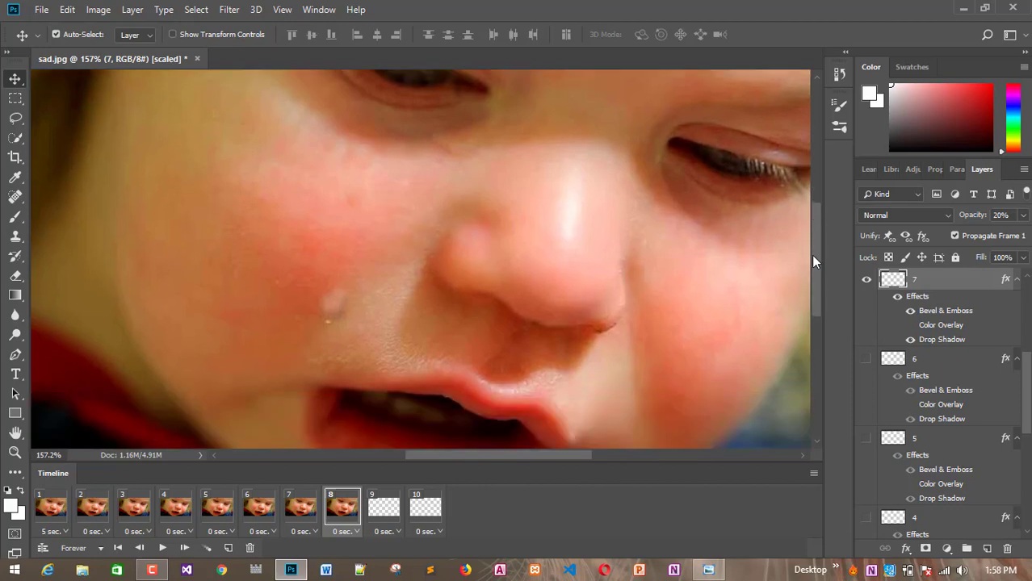
{"action": "left_click", "coordinate": [292, 510]}
{"action": "left_click", "coordinate": [331, 509]}
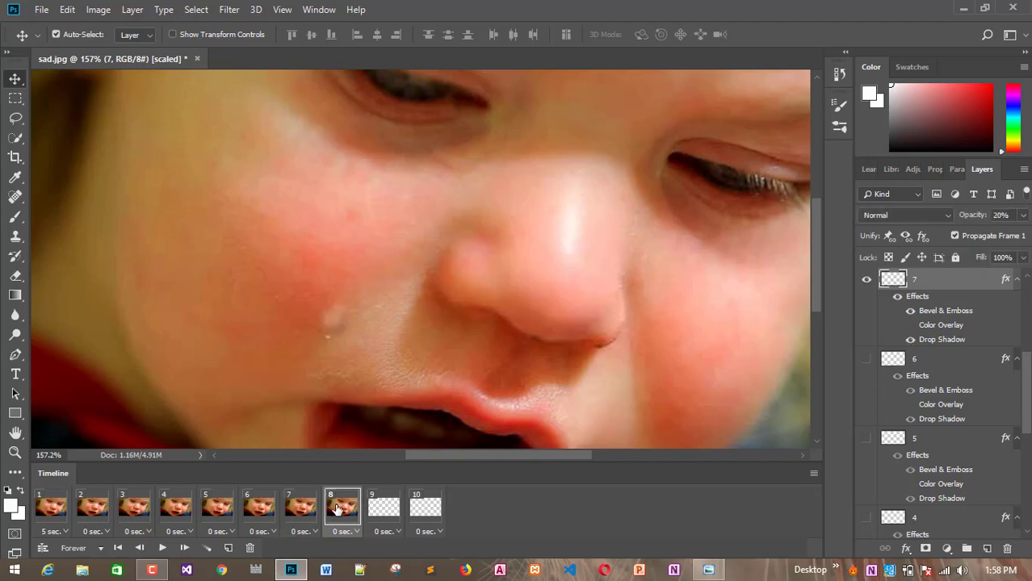
- In frame 9, show the toddler photo and fade tear layer 8 to 20% opacity
{"action": "left_click", "coordinate": [391, 509]}
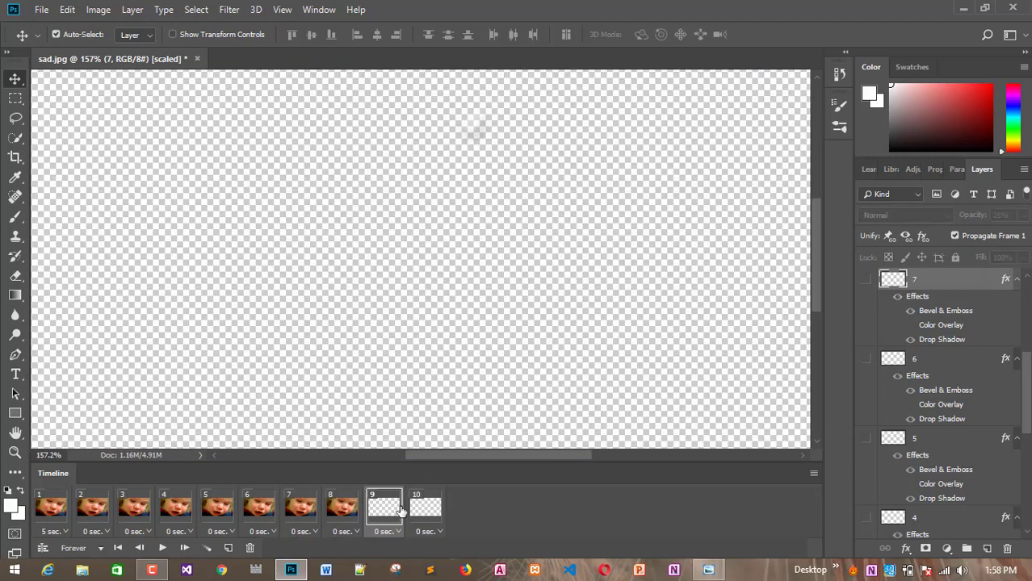
{"action": "left_click_drag", "start_coordinate": [1024, 366], "coordinate": [1019, 507]}
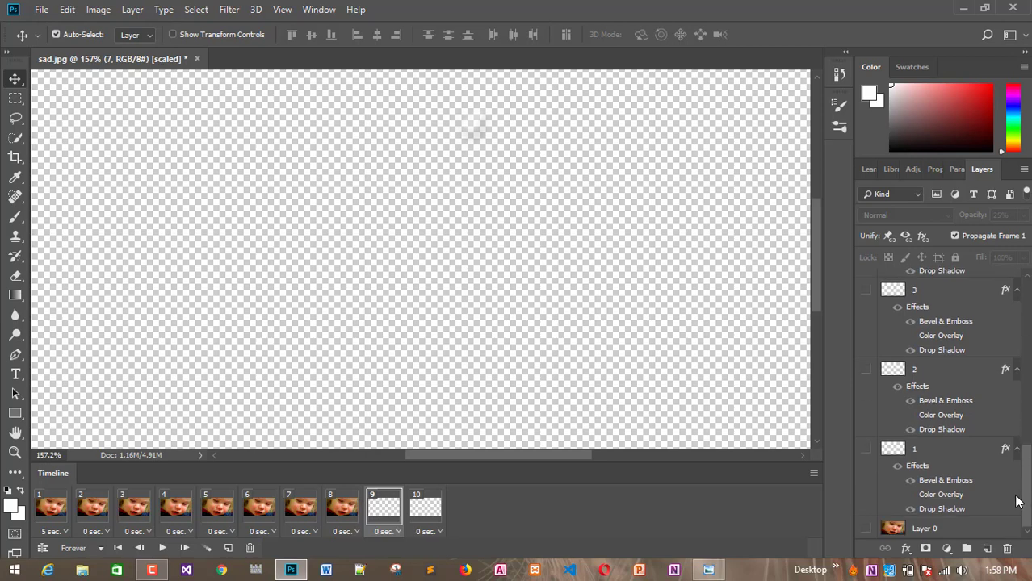
{"action": "left_click", "coordinate": [866, 528]}
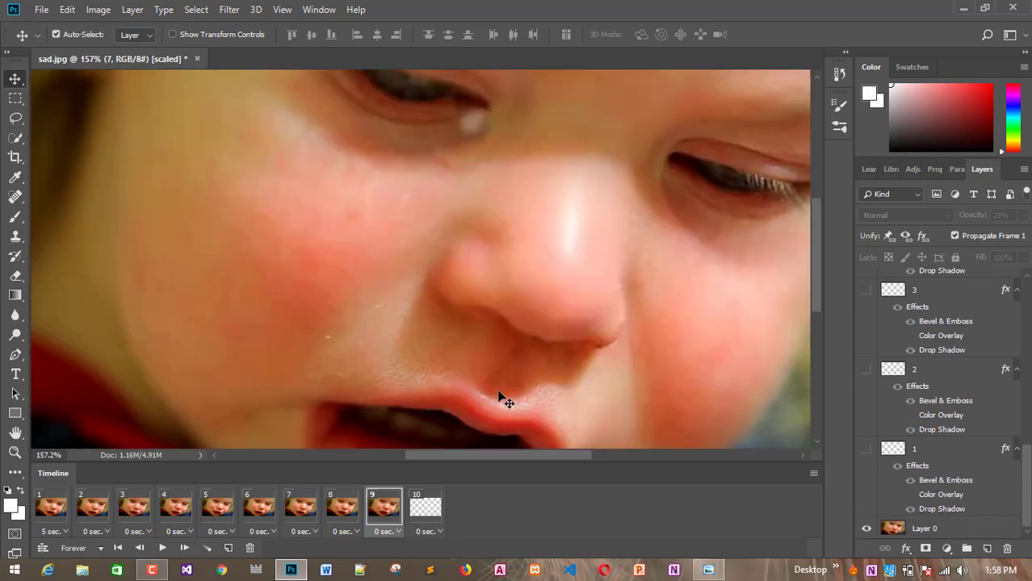
{"action": "left_click", "coordinate": [478, 121]}
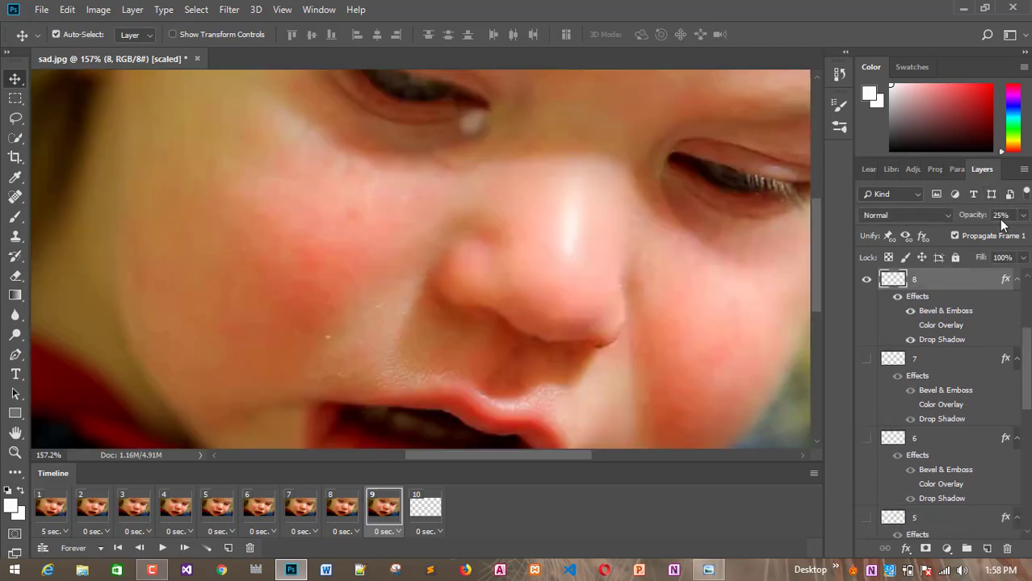
{"action": "left_click_drag", "start_coordinate": [974, 215], "coordinate": [973, 214]}
- Move frame 9's tear down the cheek toward the mouth, comparing against frame 8
{"action": "left_click", "coordinate": [339, 509]}
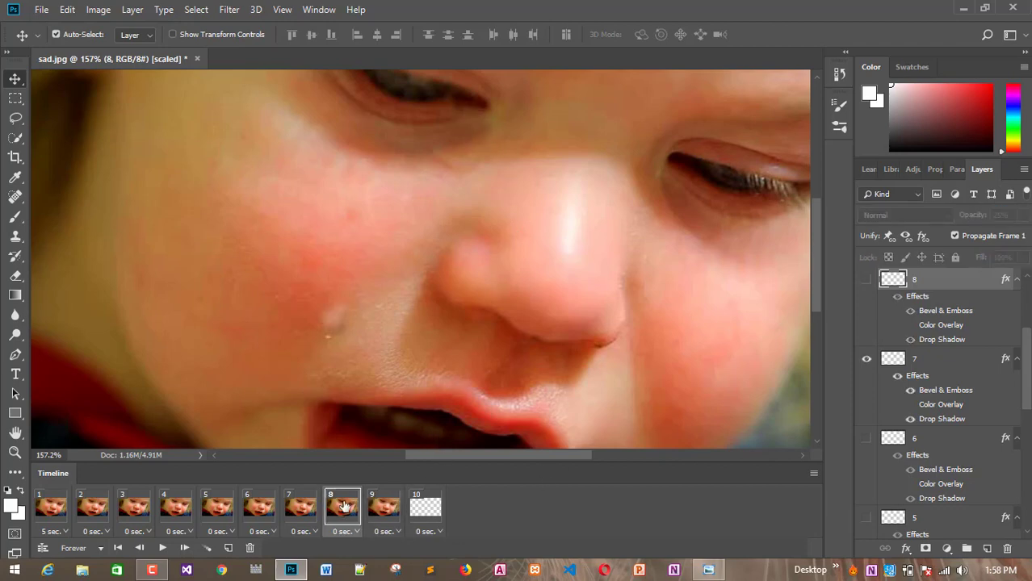
{"action": "left_click", "coordinate": [386, 509]}
{"action": "left_click_drag", "start_coordinate": [476, 129], "coordinate": [298, 361]}
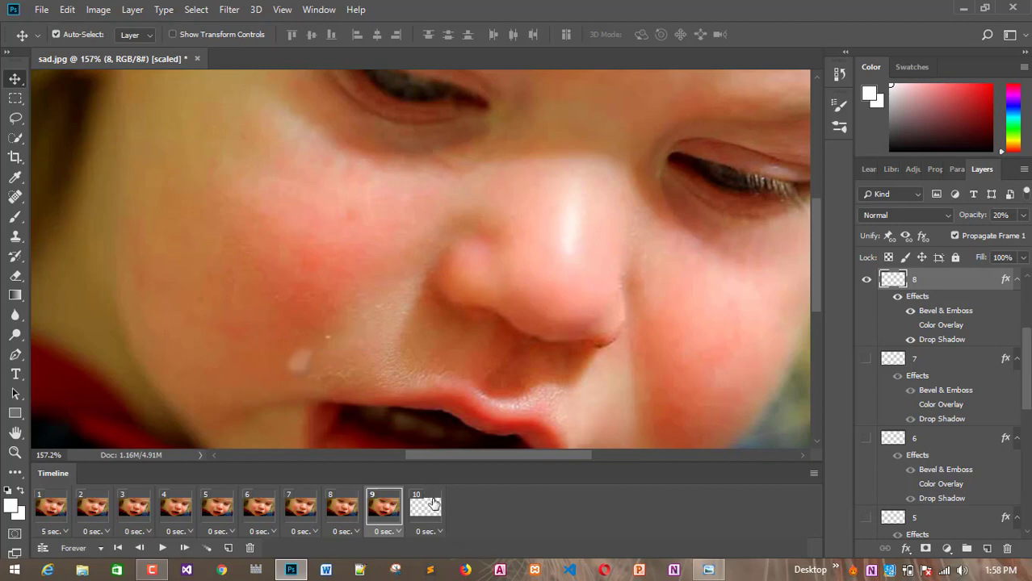
{"action": "left_click", "coordinate": [346, 513]}
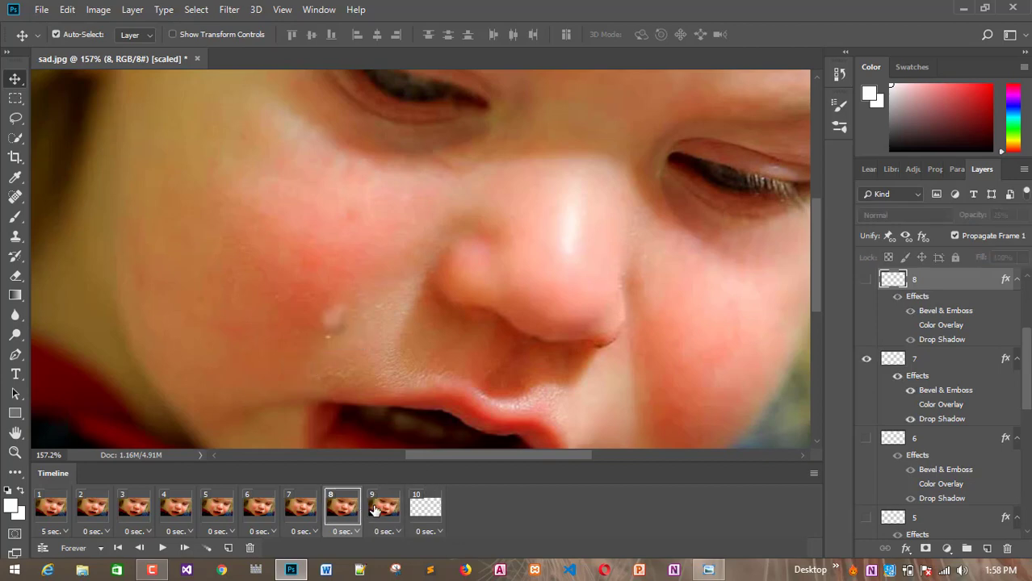
{"action": "left_click", "coordinate": [375, 511]}
{"action": "left_click_drag", "start_coordinate": [294, 374], "coordinate": [308, 349]}
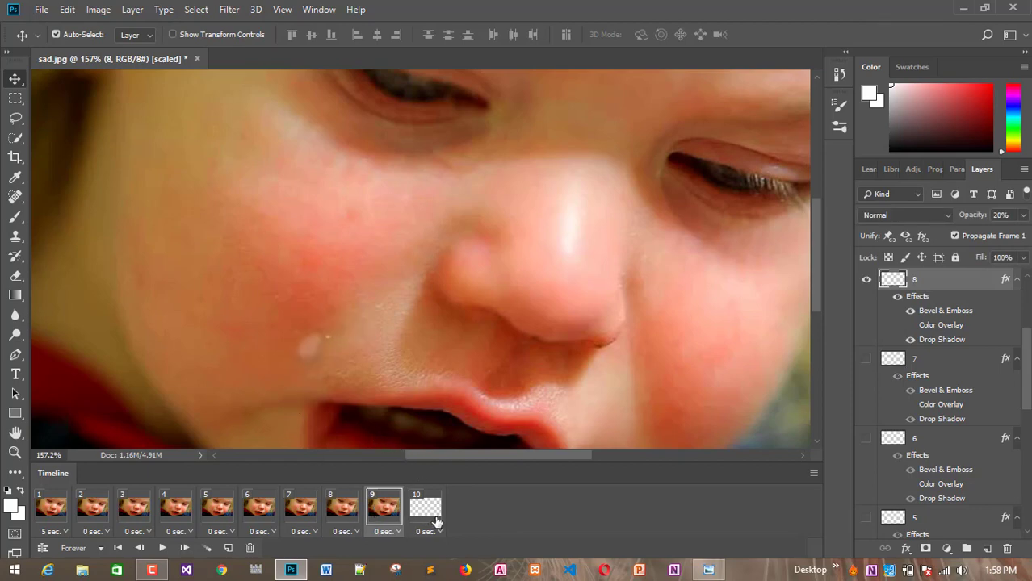
{"action": "left_click", "coordinate": [428, 513]}
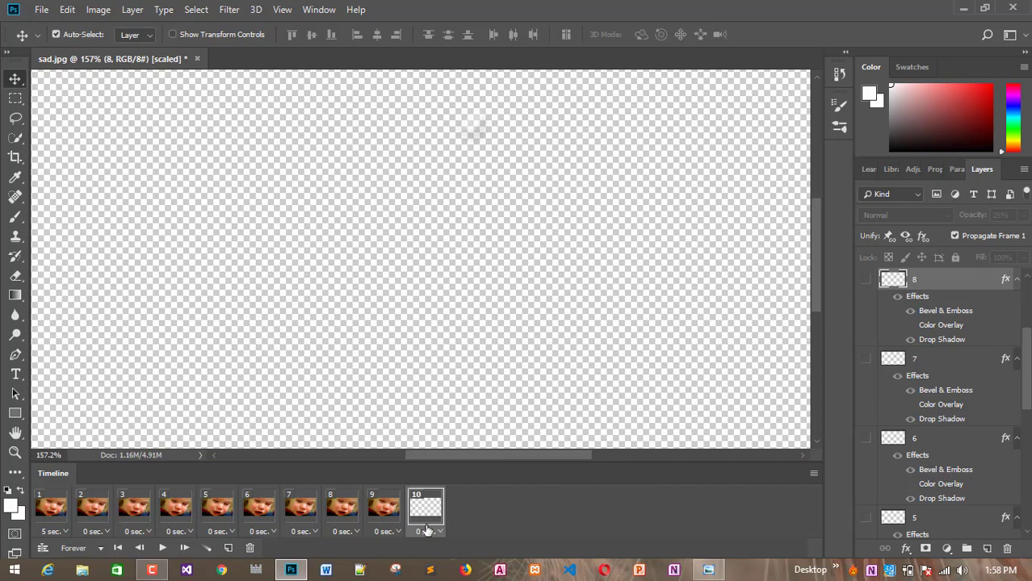
- In frame 10, show the photo, set tear layer 9 to 5% and move it down-left
{"action": "left_click_drag", "start_coordinate": [1028, 363], "coordinate": [1028, 493]}
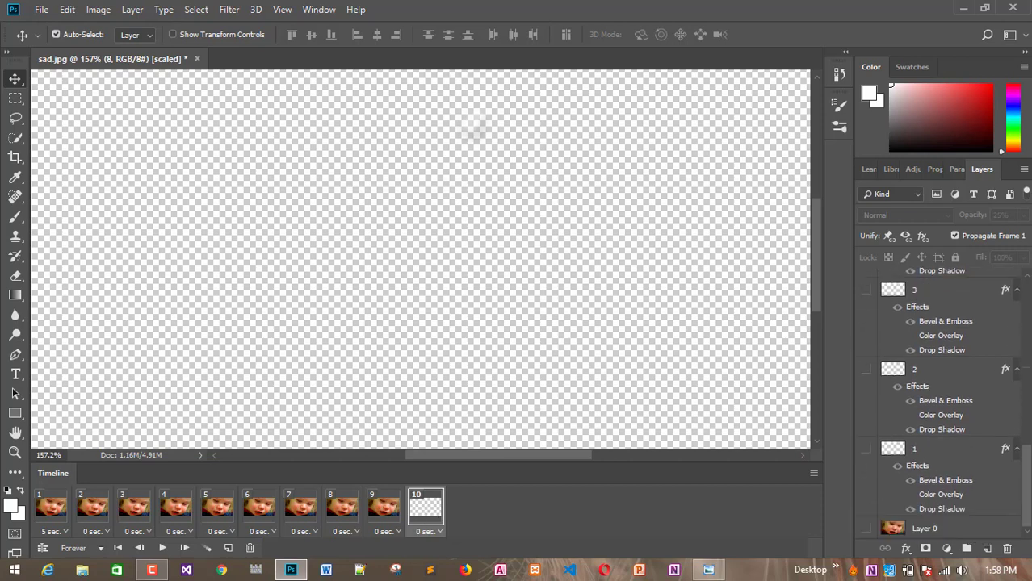
{"action": "left_click", "coordinate": [866, 529]}
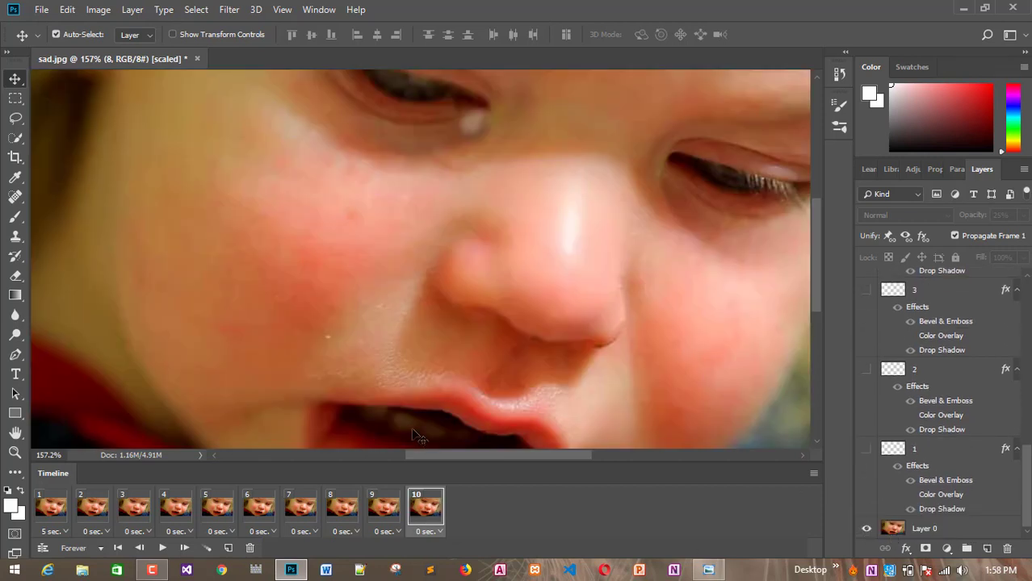
{"action": "left_click", "coordinate": [470, 126]}
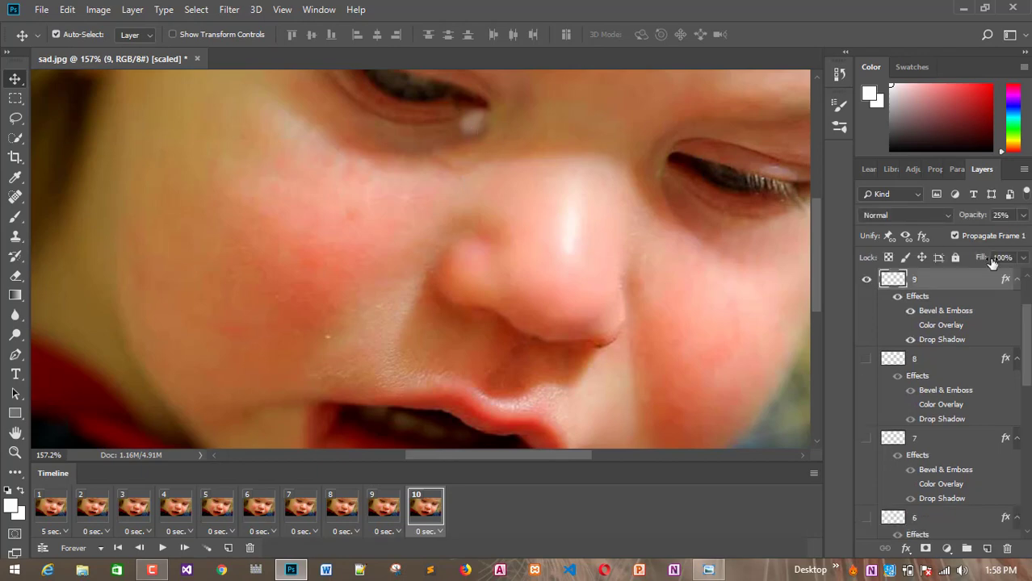
{"action": "left_click", "coordinate": [1003, 214]}
{"action": "type", "text": "5"}
{"action": "key", "text": "Return"}
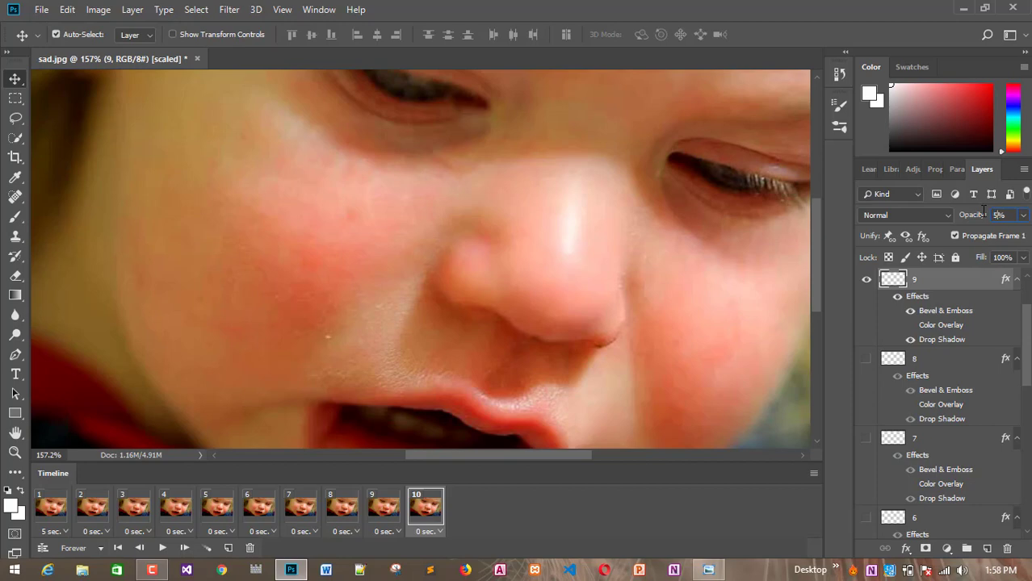
{"action": "left_click_drag", "start_coordinate": [475, 126], "coordinate": [322, 390]}
{"action": "key", "text": "ctrl"}
- Set frame 9's tear layer 8 to 15% opacity, then select Layer 0 in frame 10
{"action": "left_click", "coordinate": [377, 507]}
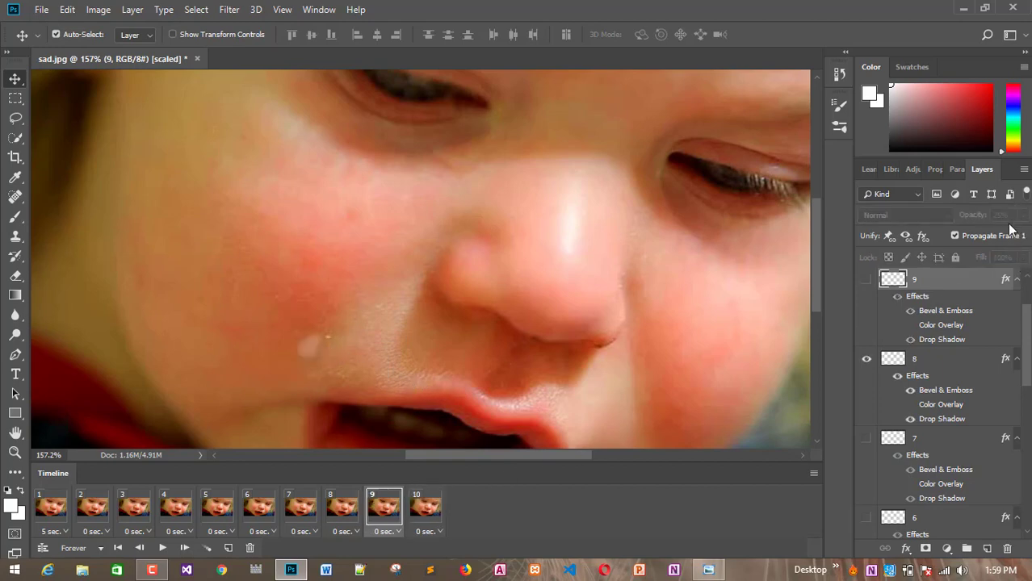
{"action": "left_click", "coordinate": [311, 344]}
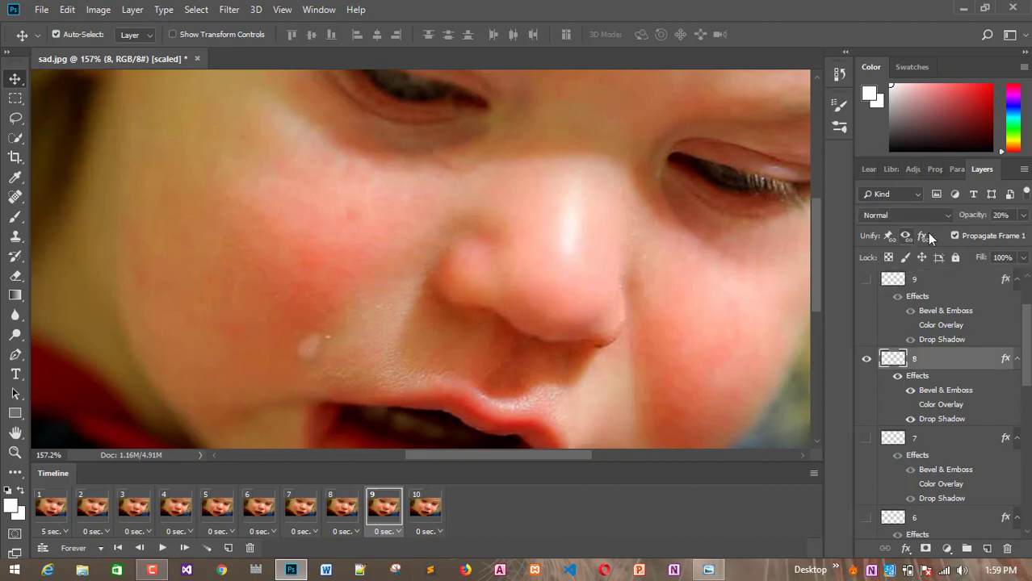
{"action": "left_click", "coordinate": [1001, 215]}
{"action": "type", "text": "10"}
{"action": "key", "text": "Return"}
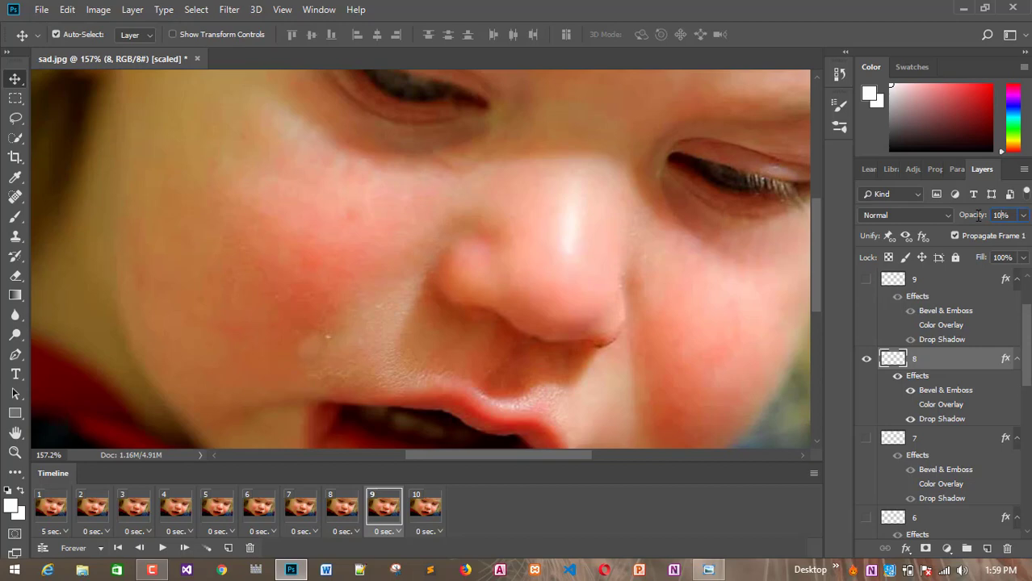
{"action": "type", "text": "15"}
{"action": "left_click", "coordinate": [420, 509]}
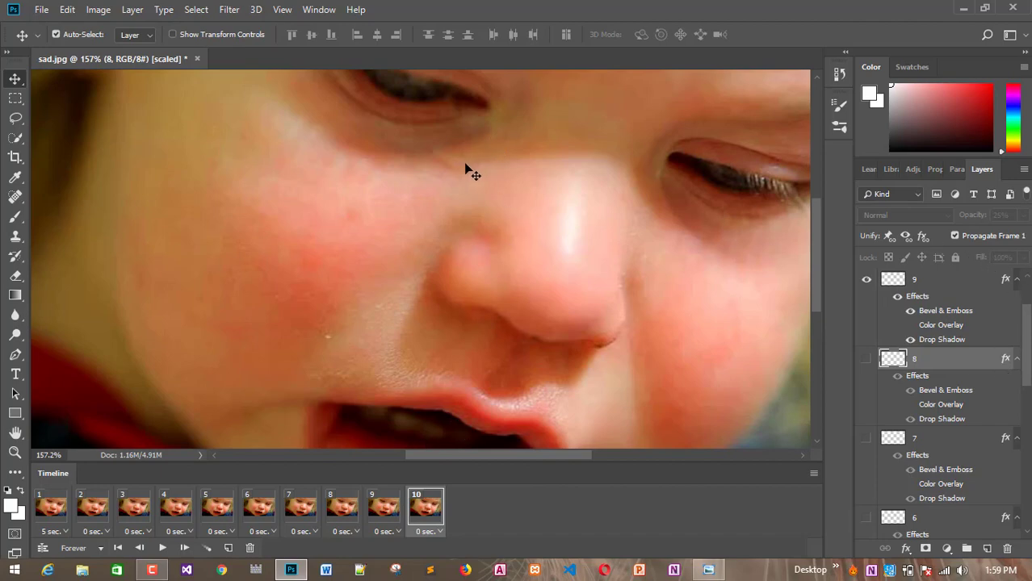
{"action": "left_click", "coordinate": [305, 368]}
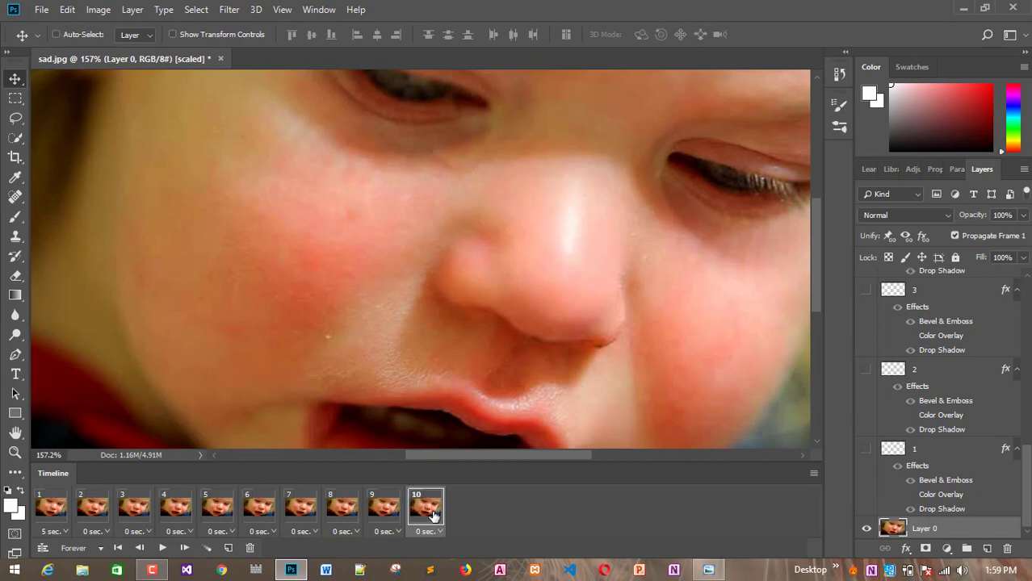
- Start a Ctrl+T Free Transform on Layer 0 and scroll the Layers panel up to layer 10
{"action": "key", "text": "ctrl+t"}
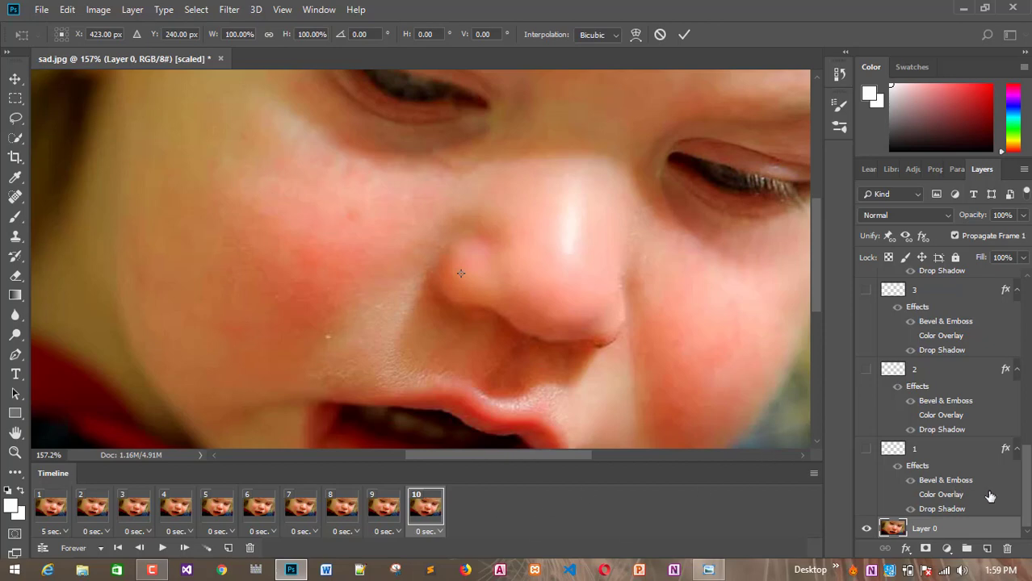
{"action": "scroll", "coordinate": [1026, 469], "scroll_direction": "up", "scroll_amount": 3}
{"action": "scroll", "coordinate": [940, 364], "scroll_direction": "up", "scroll_amount": 5}
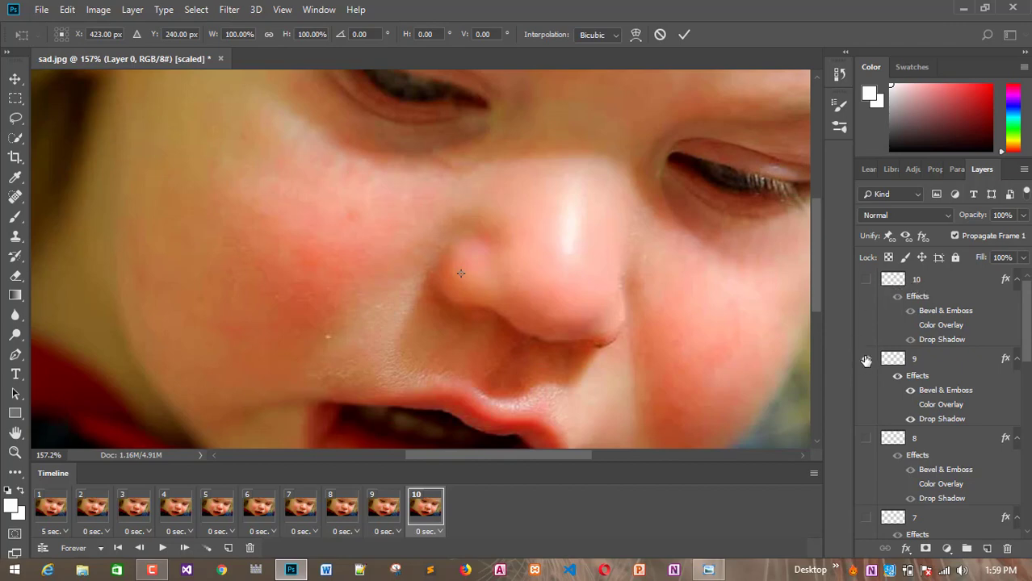
- Make tear layer 10 visible at 5% opacity and move it down-left toward the mouth
{"action": "key", "text": "Return"}
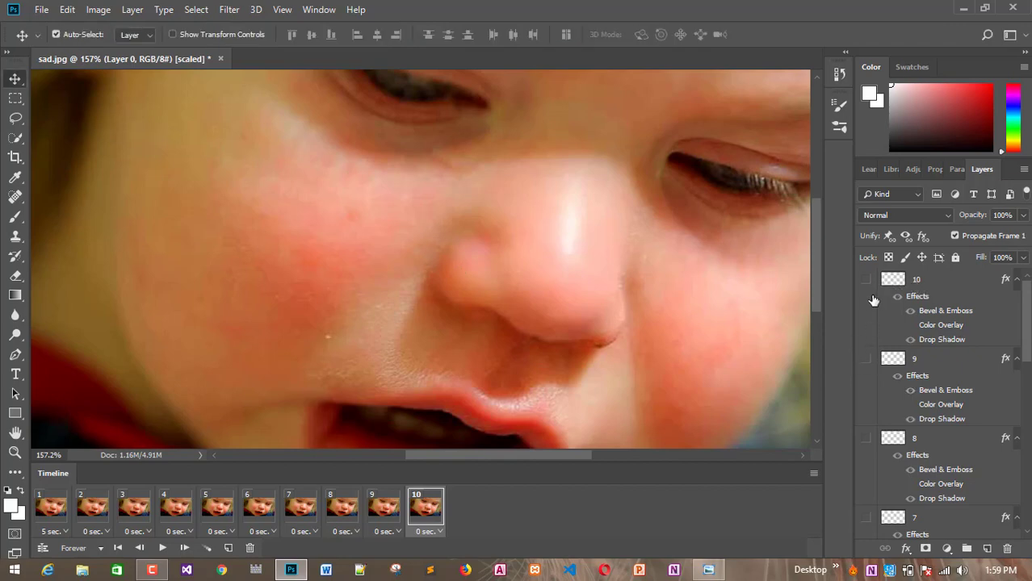
{"action": "left_click", "coordinate": [867, 279]}
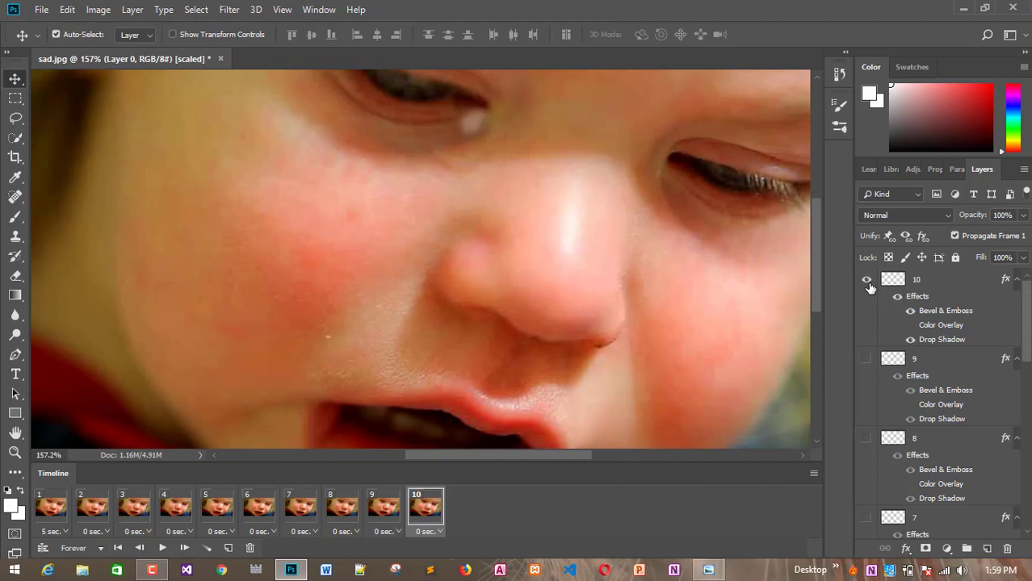
{"action": "left_click", "coordinate": [921, 289]}
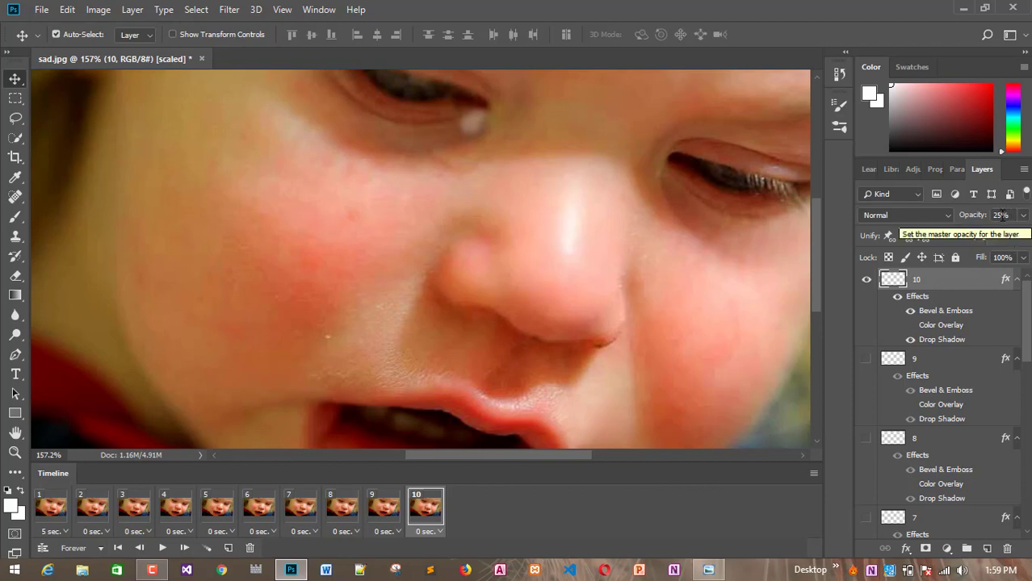
{"action": "left_click", "coordinate": [965, 216]}
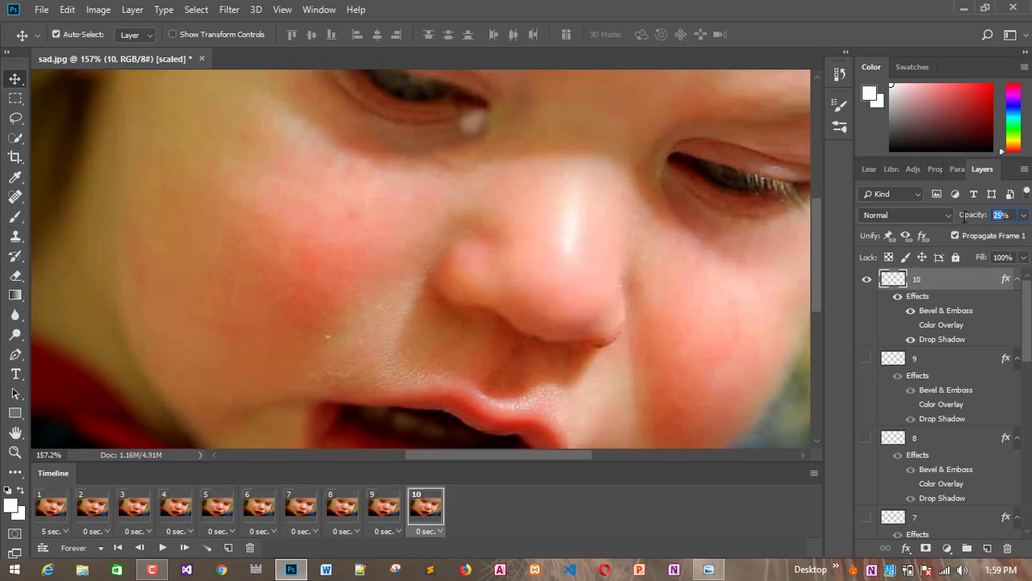
{"action": "type", "text": "5"}
{"action": "left_click_drag", "start_coordinate": [474, 126], "coordinate": [290, 410]}
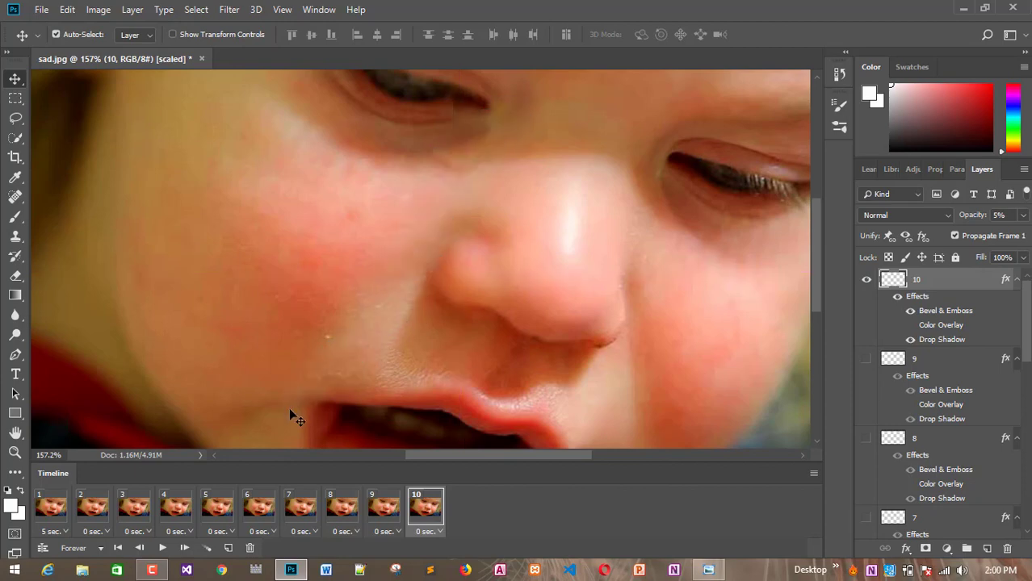
- Review frames 9 and 10, adjust the Layers panel, and return to frame 1
{"action": "left_click", "coordinate": [382, 515]}
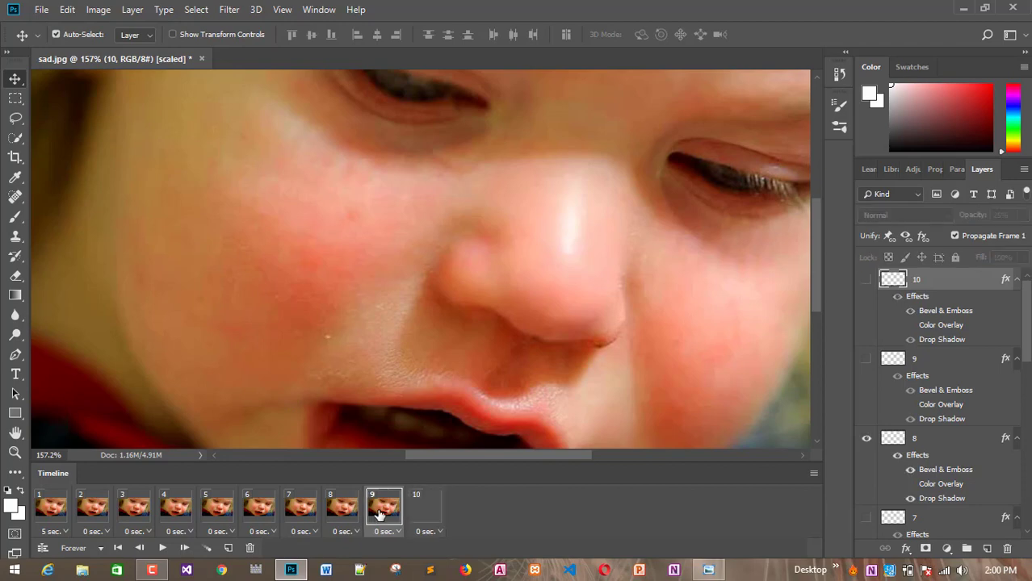
{"action": "left_click", "coordinate": [418, 516]}
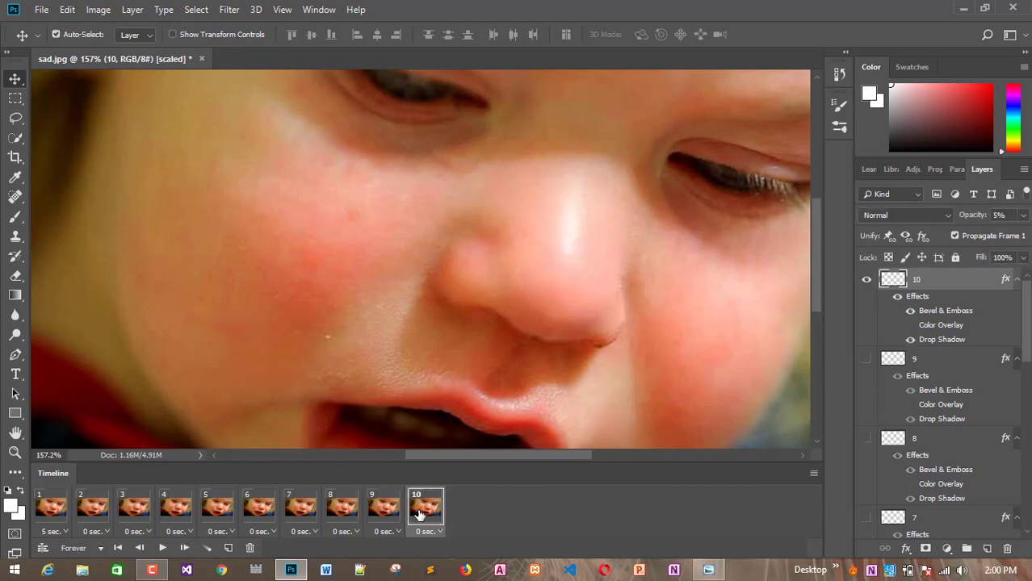
{"action": "left_click", "coordinate": [392, 514]}
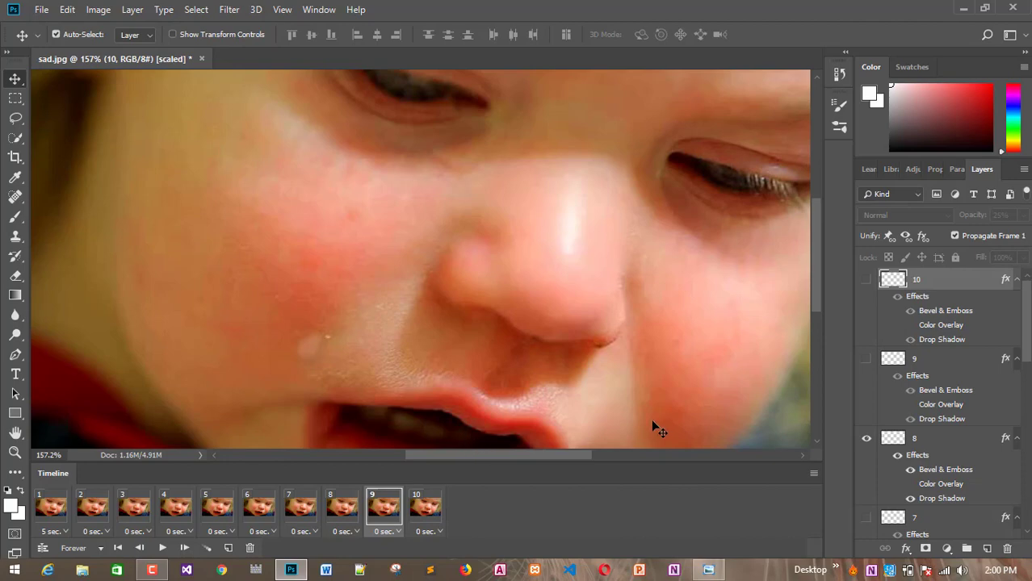
{"action": "mouse_move", "coordinate": [817, 247]}
{"action": "left_mouse_down"}
{"action": "mouse_move", "coordinate": [822, 160]}
{"action": "mouse_move", "coordinate": [834, 242]}
{"action": "left_mouse_up"}
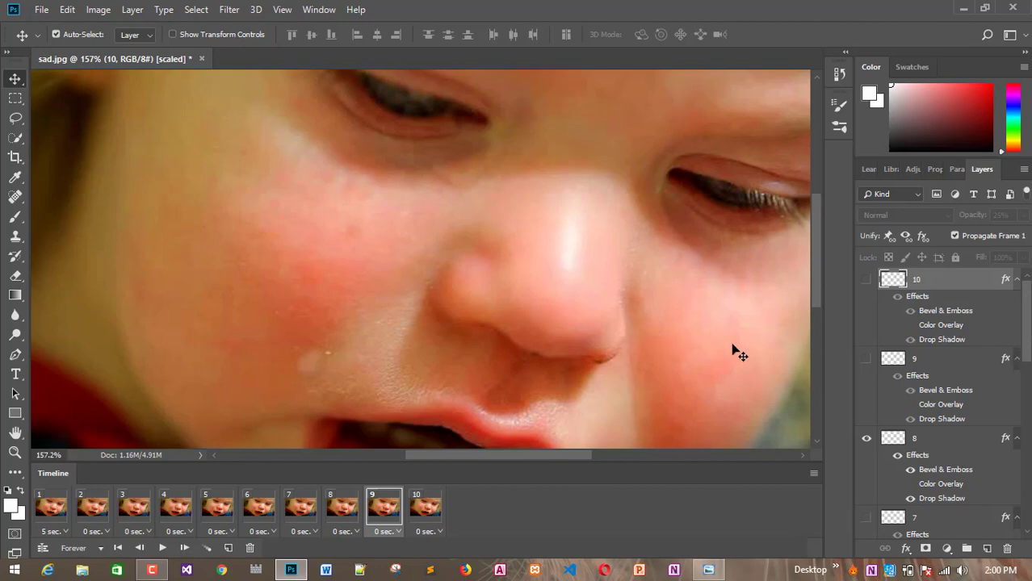
{"action": "left_click_drag", "start_coordinate": [817, 280], "coordinate": [821, 304]}
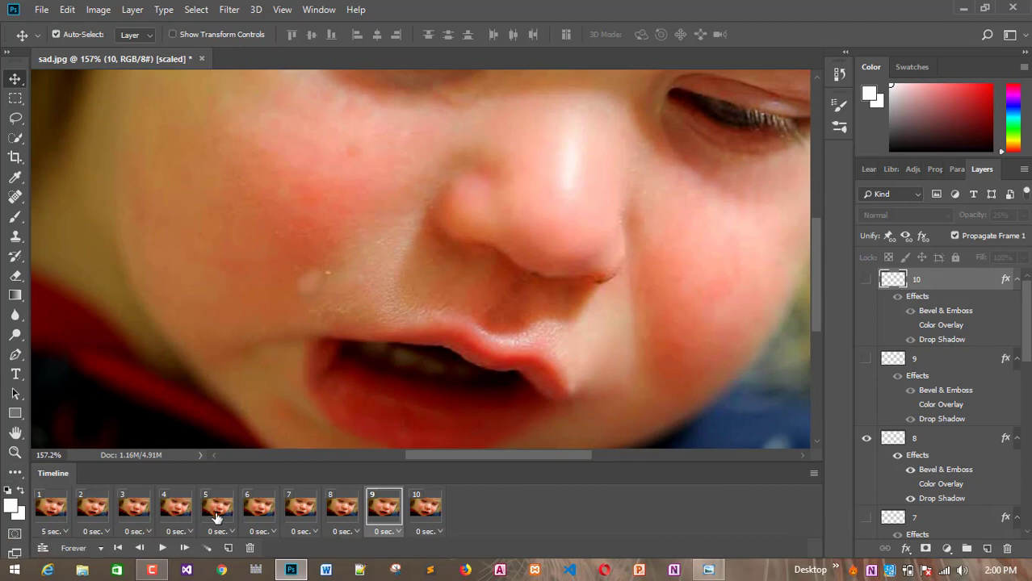
{"action": "left_click", "coordinate": [47, 513]}
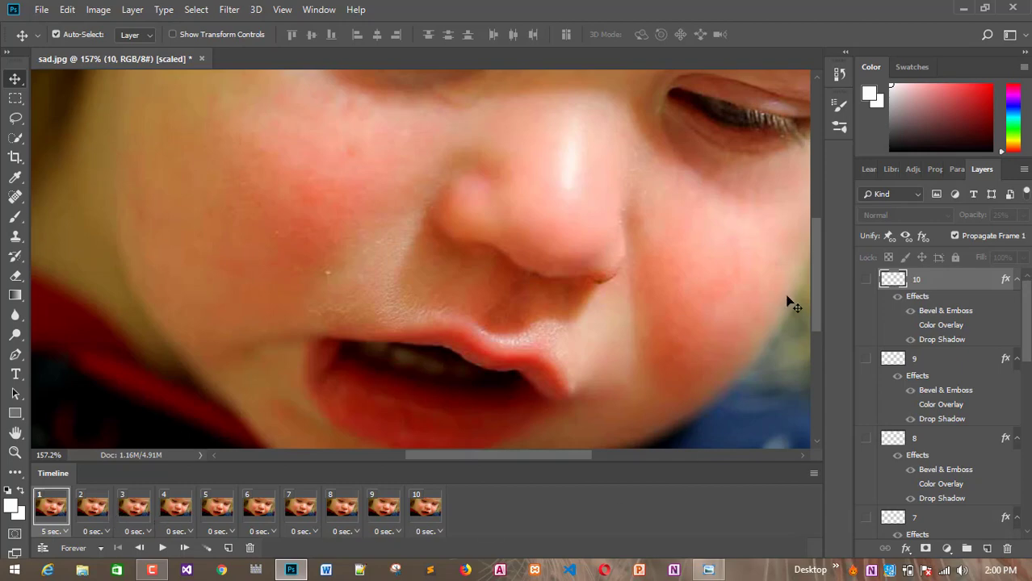
{"action": "scroll", "coordinate": [818, 279], "scroll_direction": "up", "scroll_amount": 1}
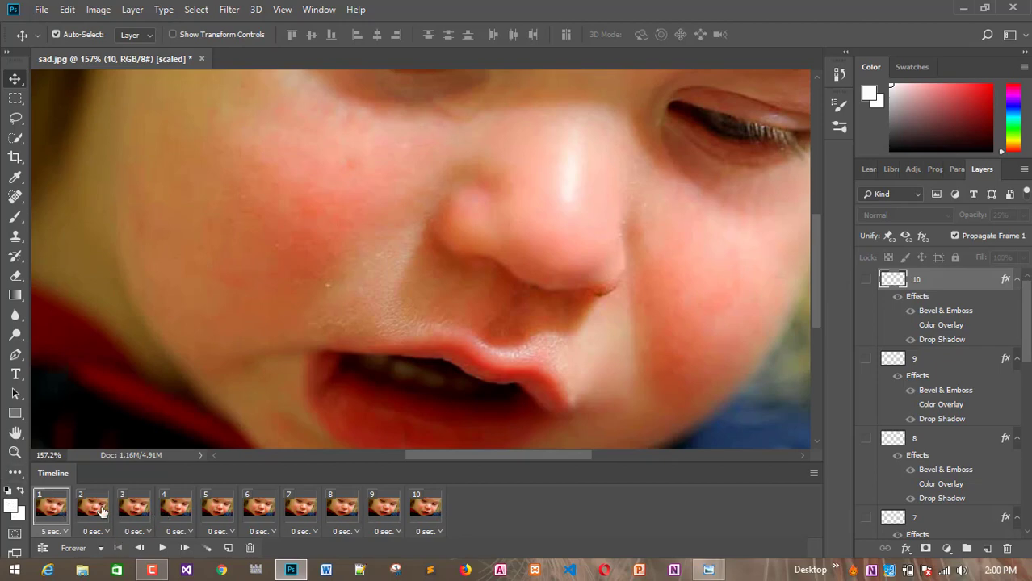
- Select frames 1 through 10 and set each one's delay to 0.5 seconds
{"action": "left_click", "coordinate": [426, 515], "text": "shift"}
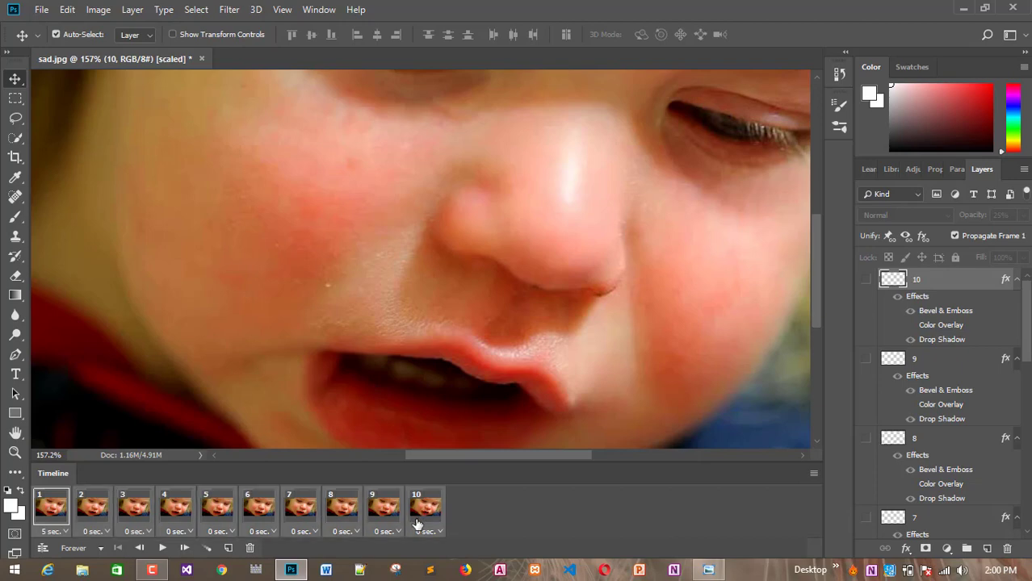
{"action": "left_click", "coordinate": [104, 531]}
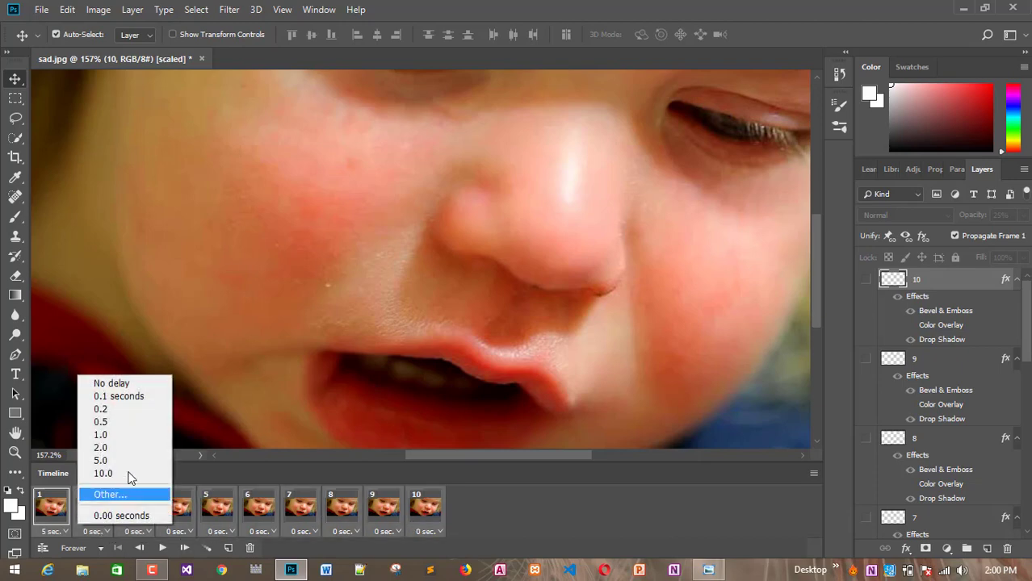
{"action": "left_click", "coordinate": [119, 420]}
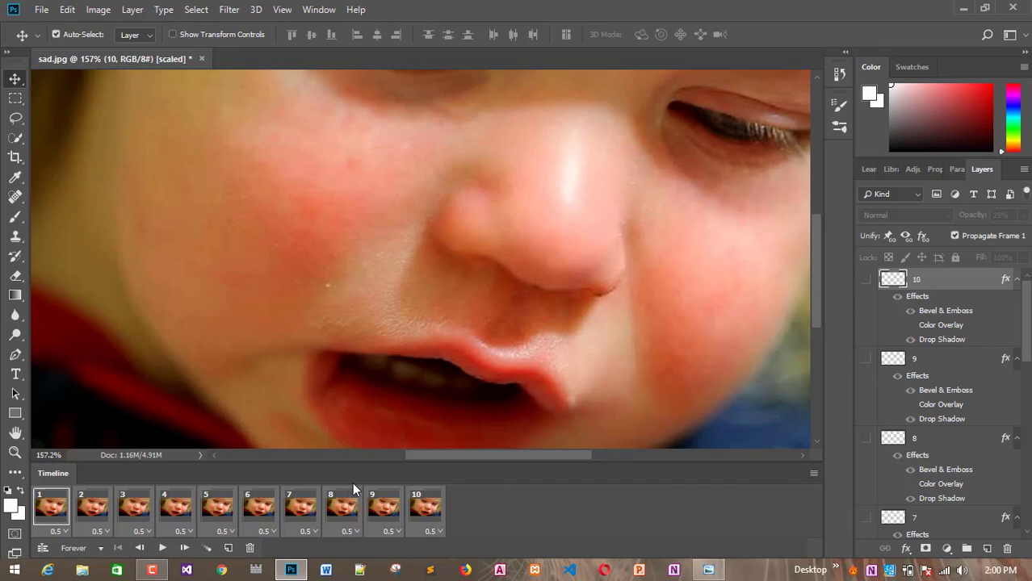
{"action": "scroll", "coordinate": [527, 438], "scroll_direction": "down", "scroll_amount": 4}
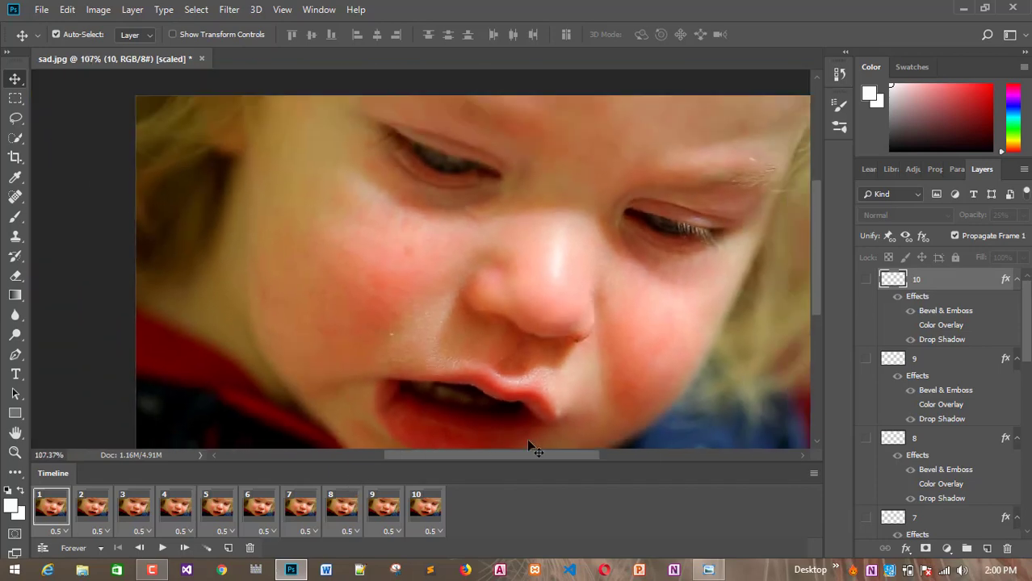
{"action": "left_click", "coordinate": [162, 548]}
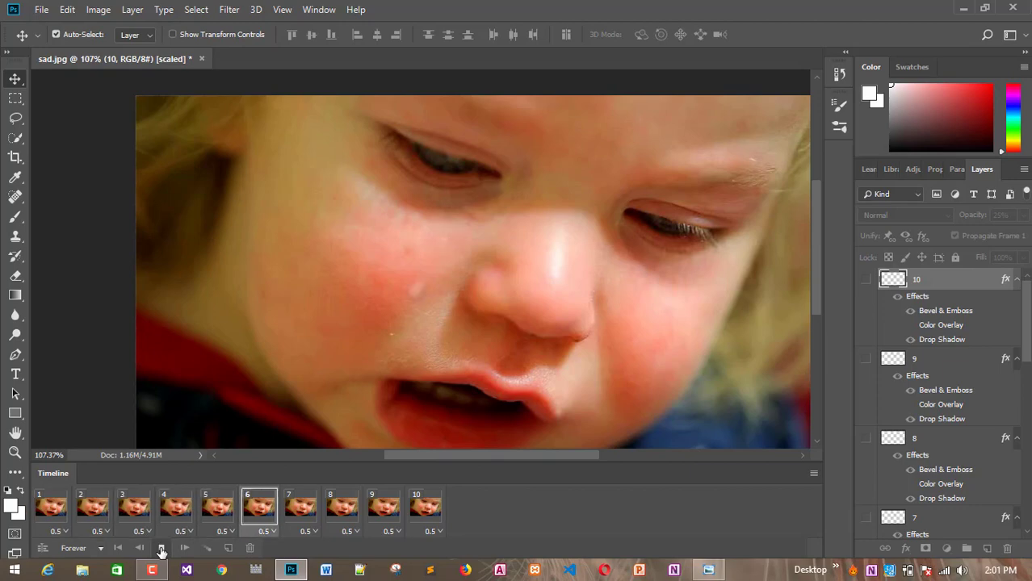
{"action": "left_click", "coordinate": [161, 548]}
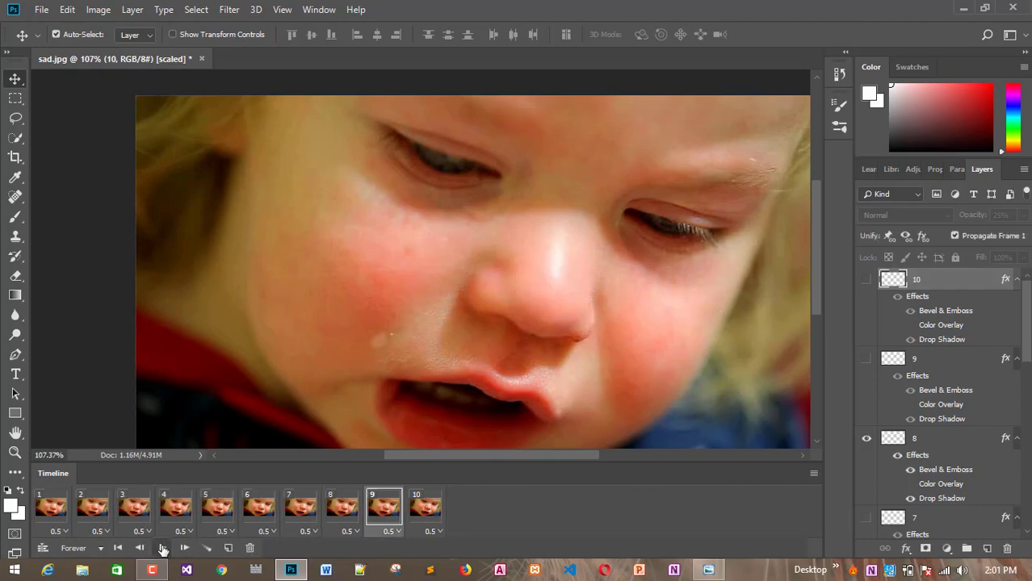
{"action": "left_click", "coordinate": [65, 510]}
{"action": "left_click", "coordinate": [104, 513]}
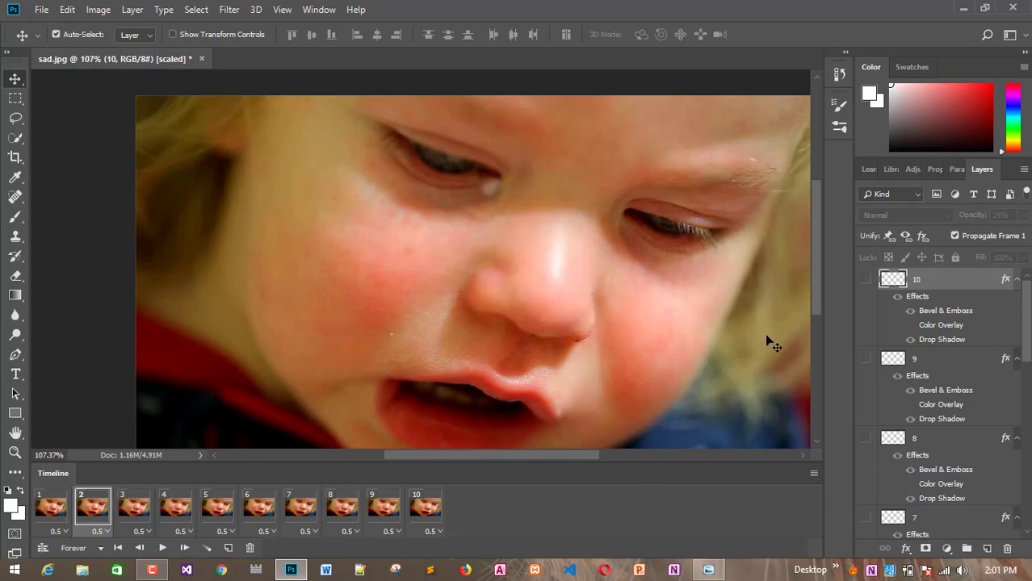
{"action": "left_click", "coordinate": [160, 548]}
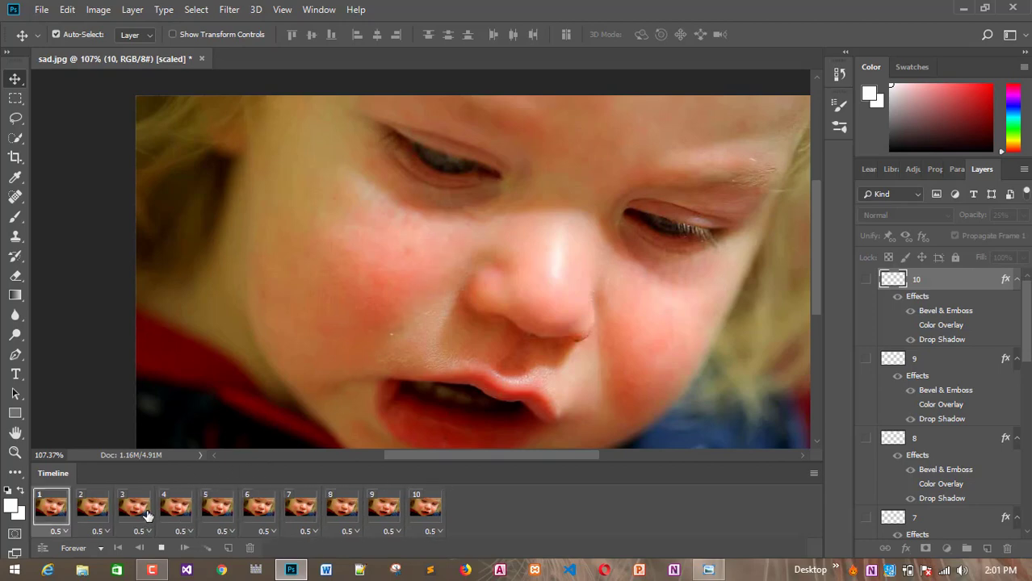
{"action": "left_click", "coordinate": [161, 549]}
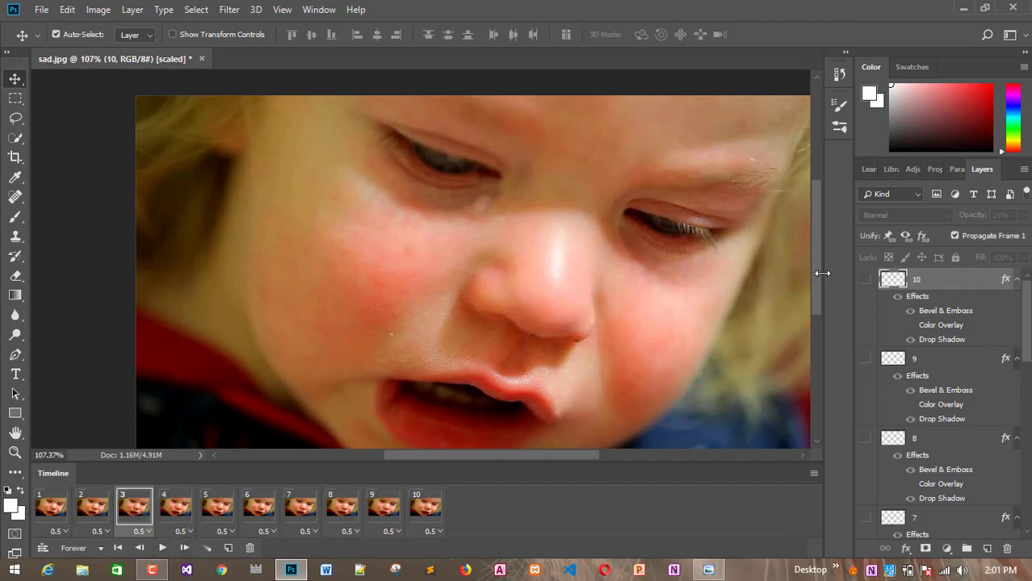
{"action": "mouse_move", "coordinate": [817, 254]}
{"action": "left_mouse_down"}
{"action": "mouse_move", "coordinate": [813, 172]}
{"action": "mouse_move", "coordinate": [811, 258]}
{"action": "left_mouse_up"}
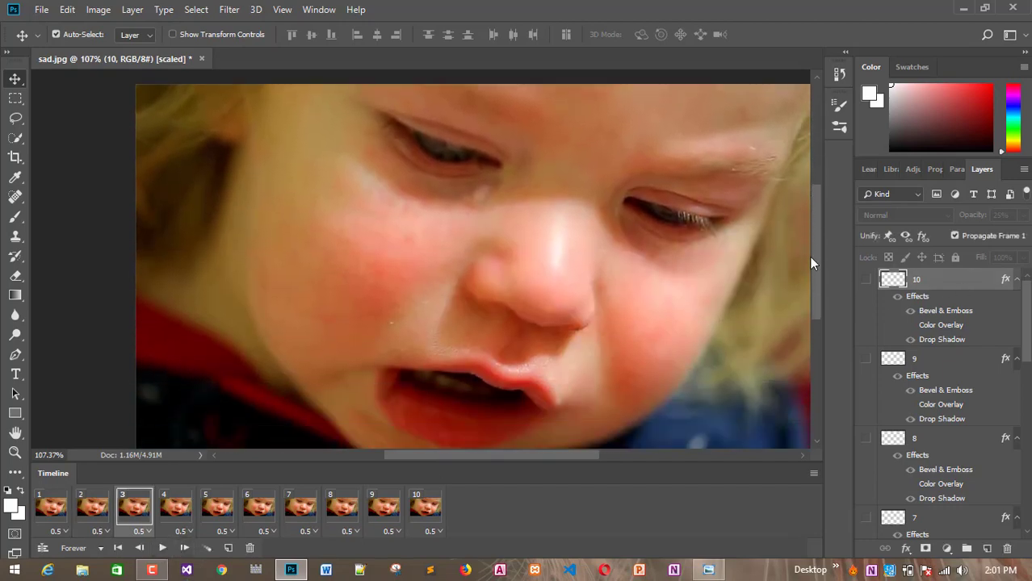
- Export the animation through Save for Web (Legacy) as a GIF named cry on the desktop
{"action": "left_click", "coordinate": [37, 10]}
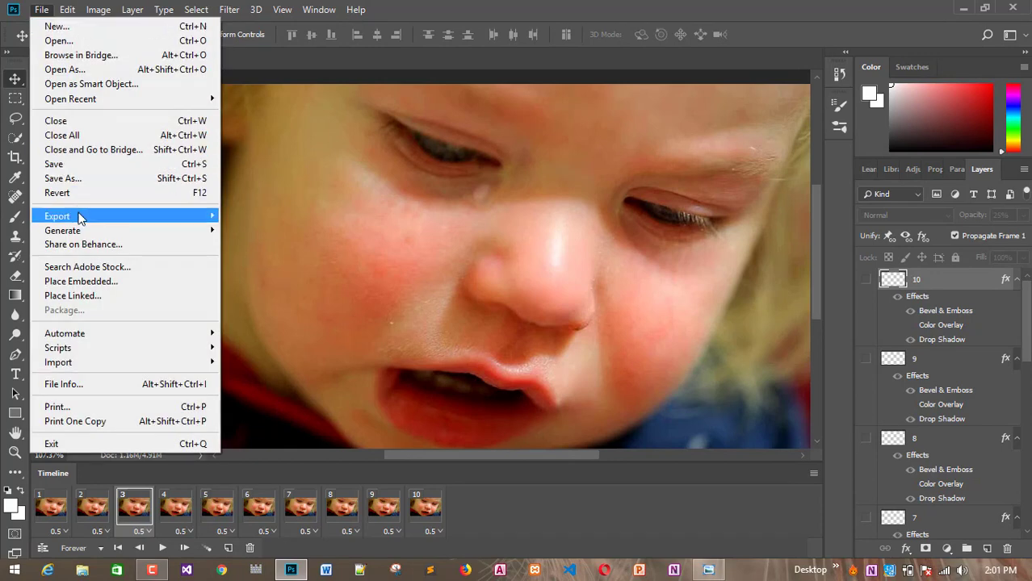
{"action": "mouse_move", "coordinate": [85, 218]}
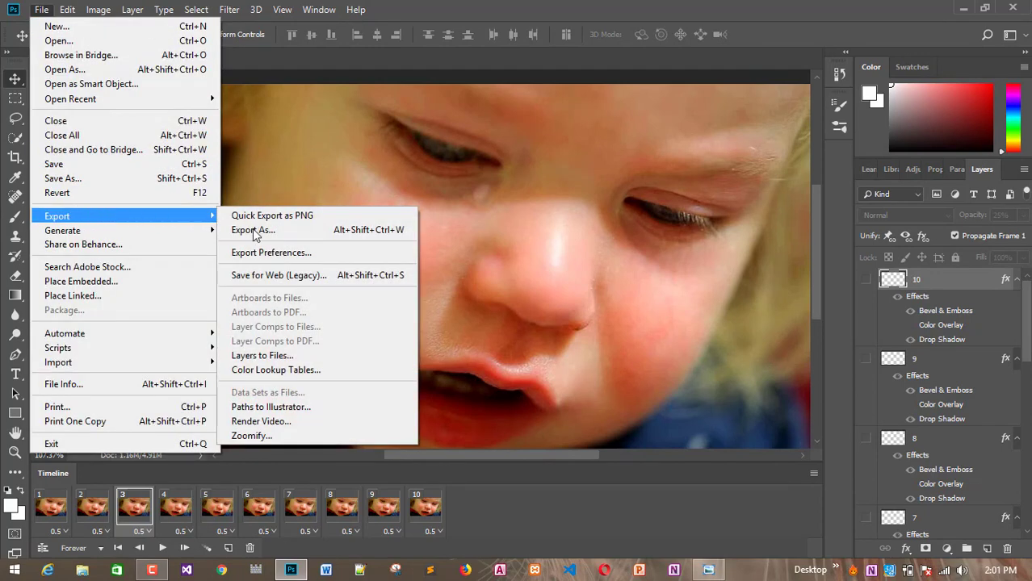
{"action": "left_click", "coordinate": [312, 281]}
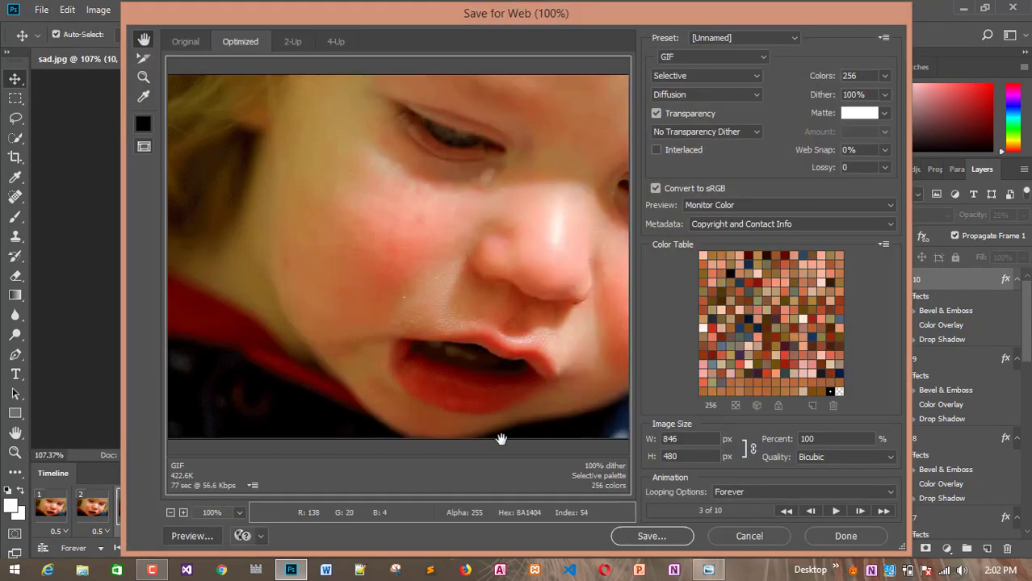
{"action": "left_click", "coordinate": [694, 58]}
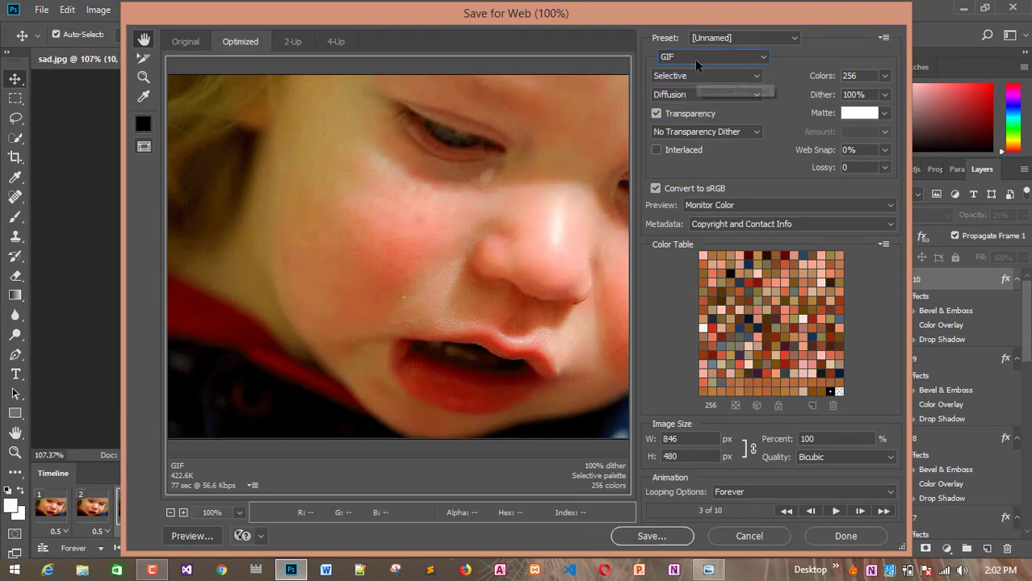
{"action": "left_click", "coordinate": [655, 543]}
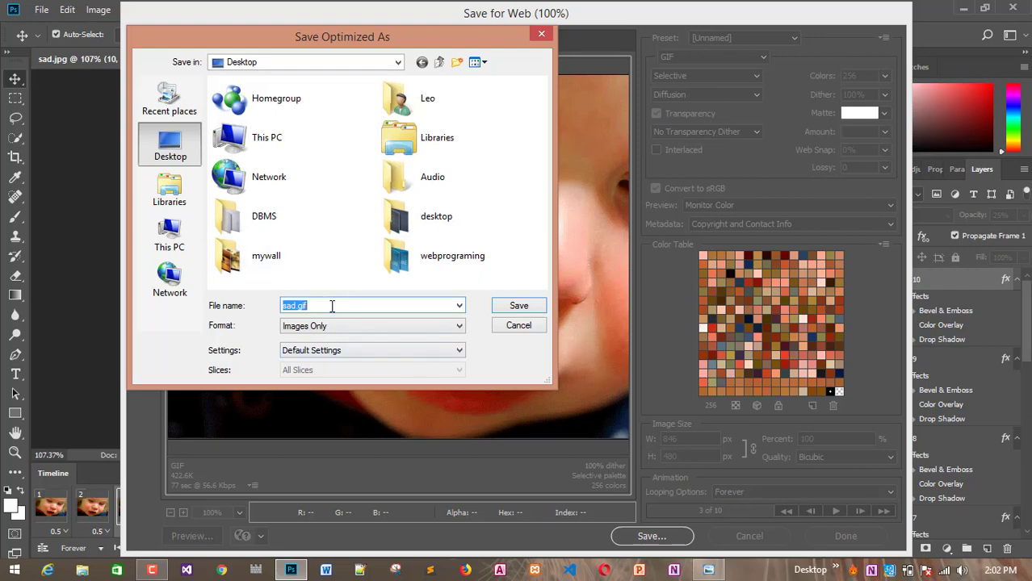
{"action": "type", "text": "cry"}
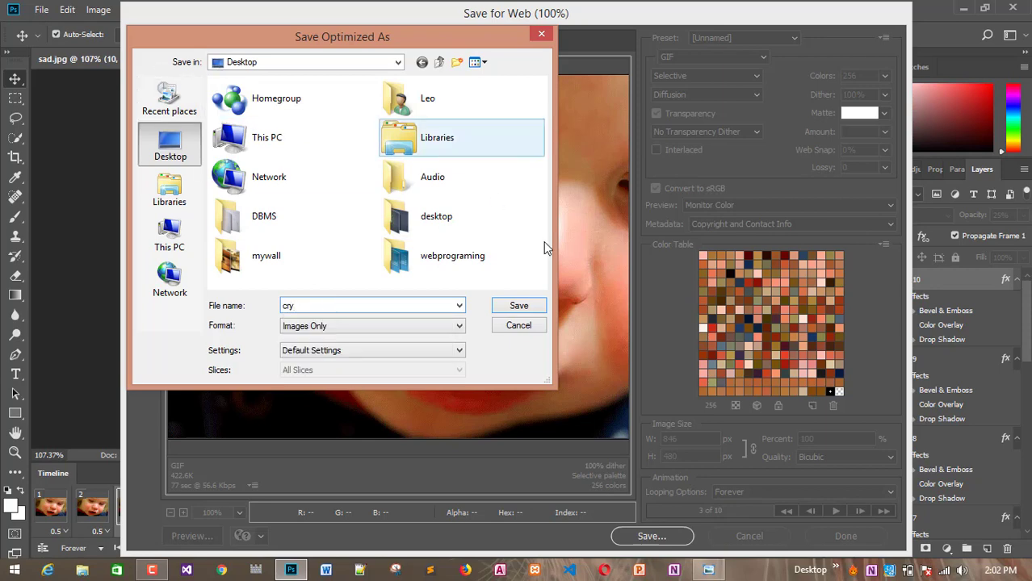
{"action": "left_click", "coordinate": [519, 306]}
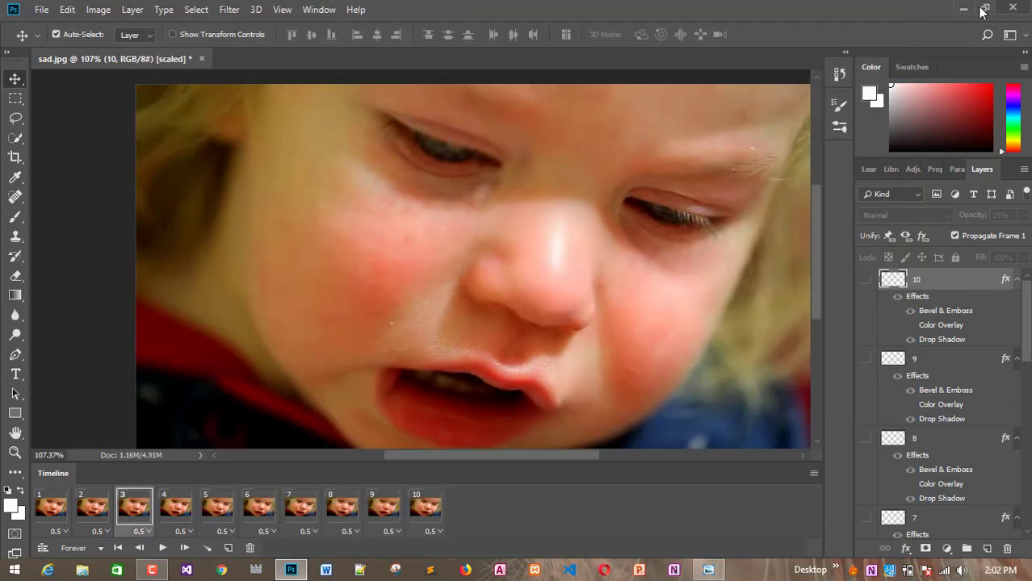
- Minimise Photoshop, move sad.jpg below cry.gif, and open and close sad.jpg twice in Photo Viewer
{"action": "left_click", "coordinate": [969, 10]}
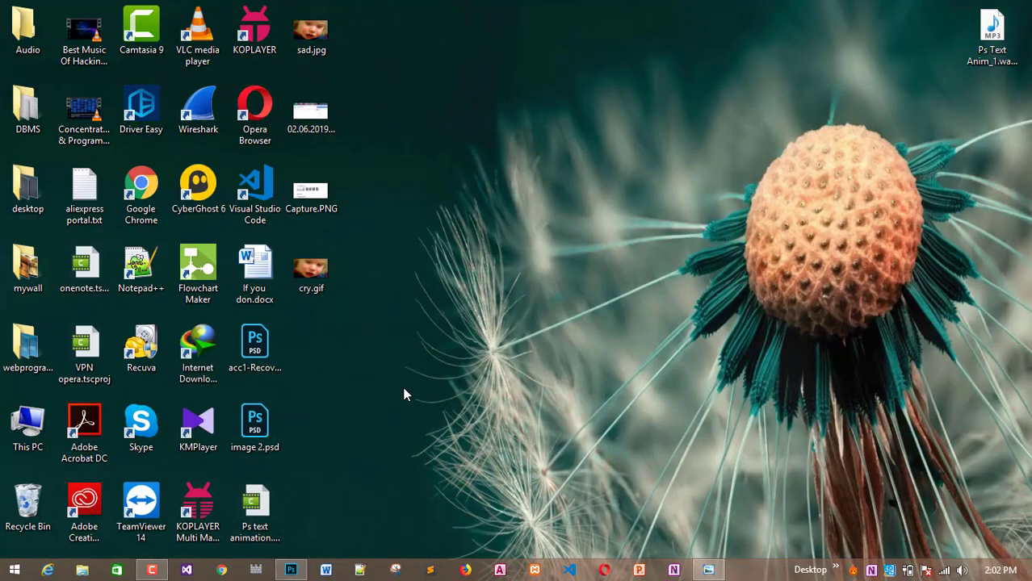
{"action": "left_click_drag", "start_coordinate": [311, 36], "coordinate": [312, 345]}
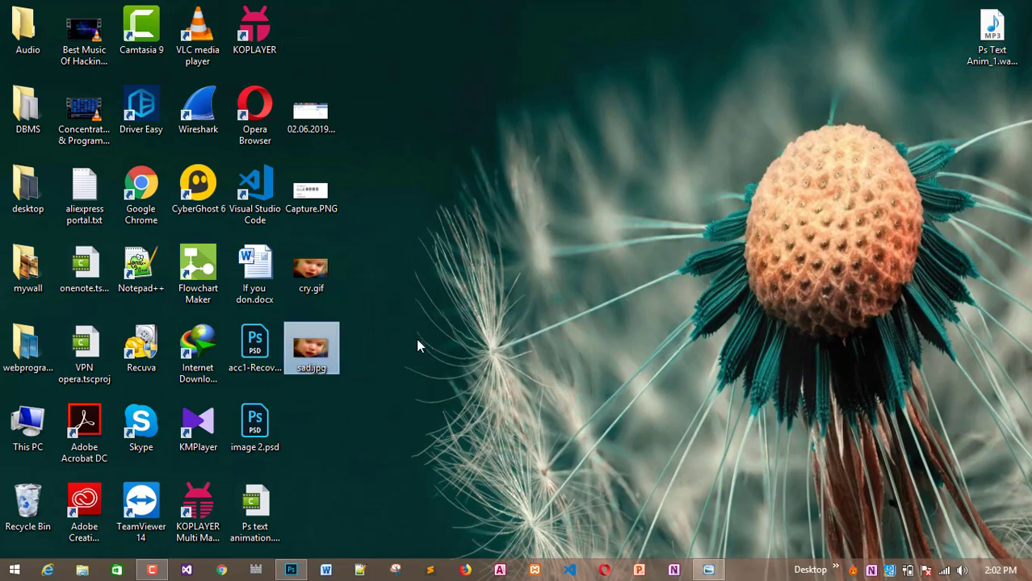
{"action": "double_click", "coordinate": [313, 346]}
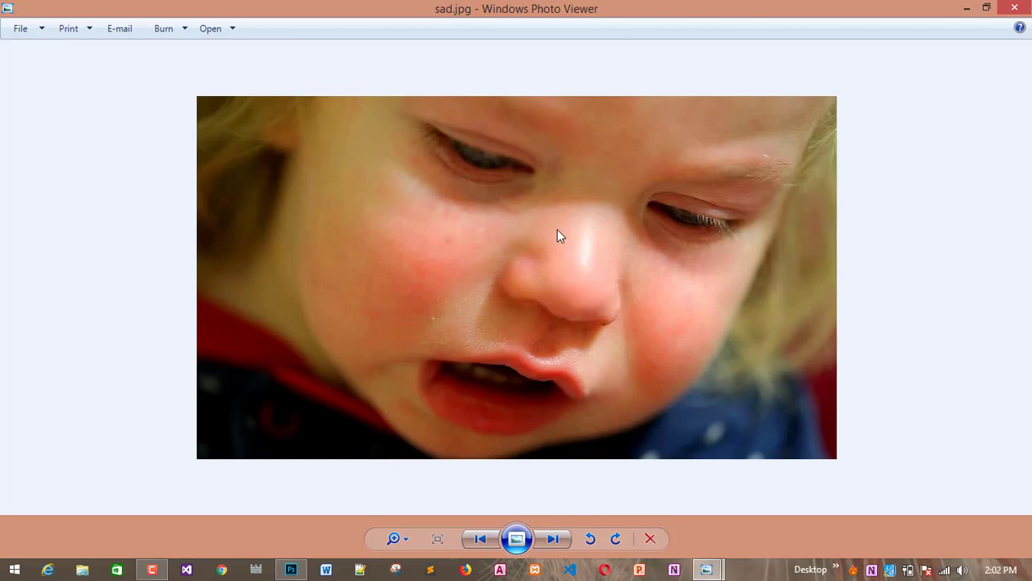
{"action": "scroll", "coordinate": [557, 260], "scroll_direction": "up", "scroll_amount": 3}
{"action": "scroll", "coordinate": [558, 260], "scroll_direction": "down", "scroll_amount": 2}
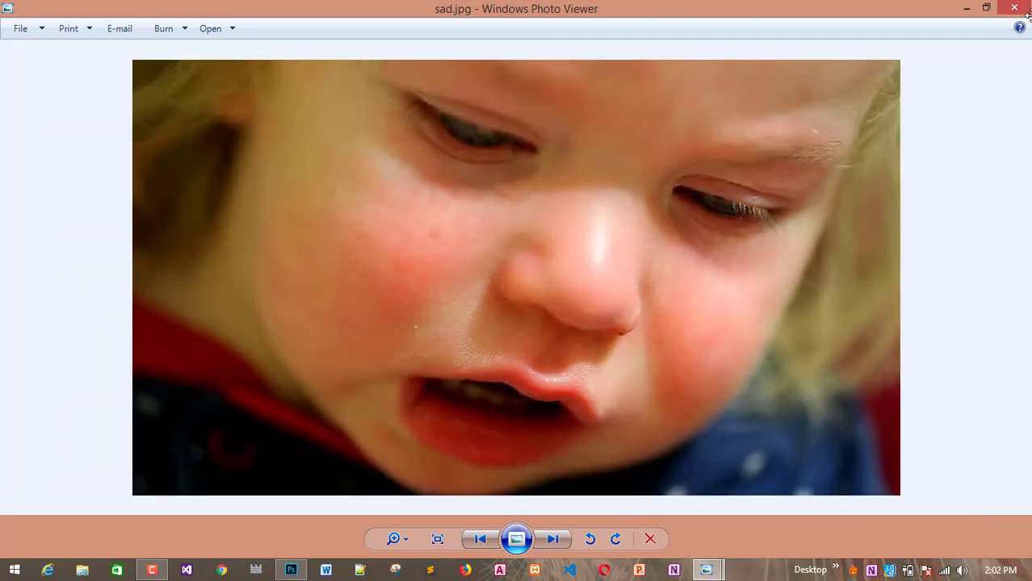
{"action": "left_click", "coordinate": [1014, 8]}
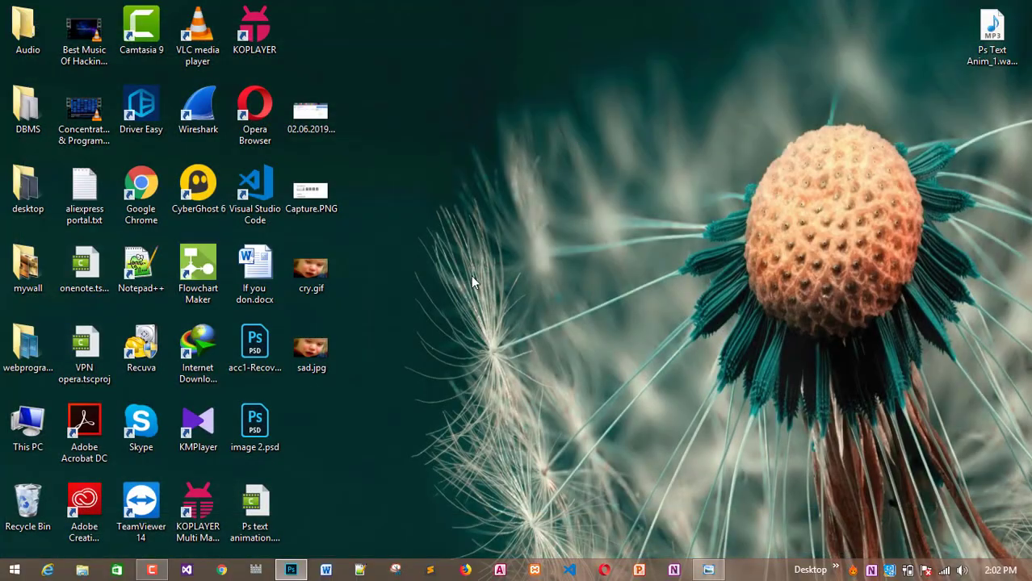
{"action": "double_click", "coordinate": [316, 349]}
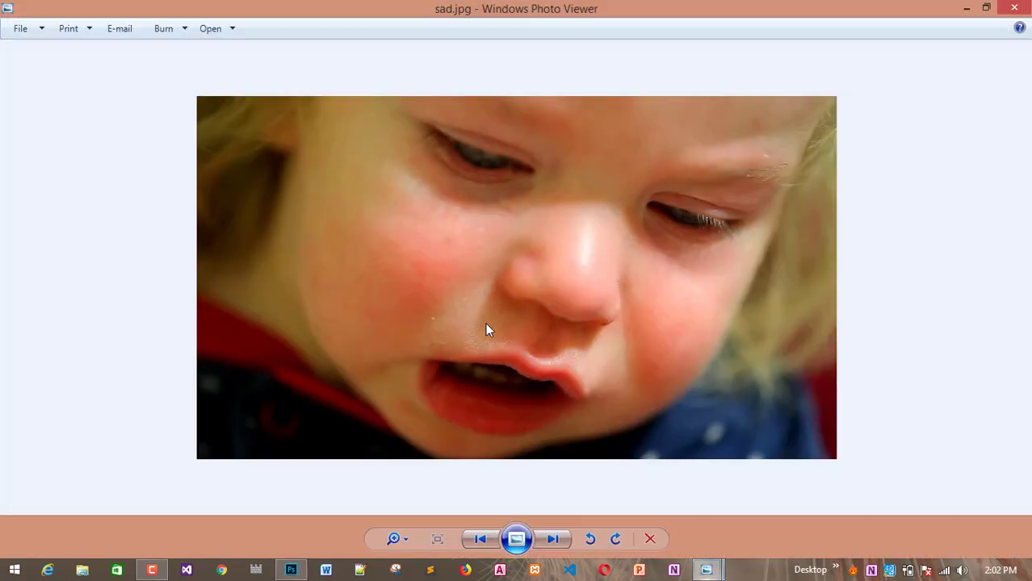
{"action": "left_click", "coordinate": [1015, 11]}
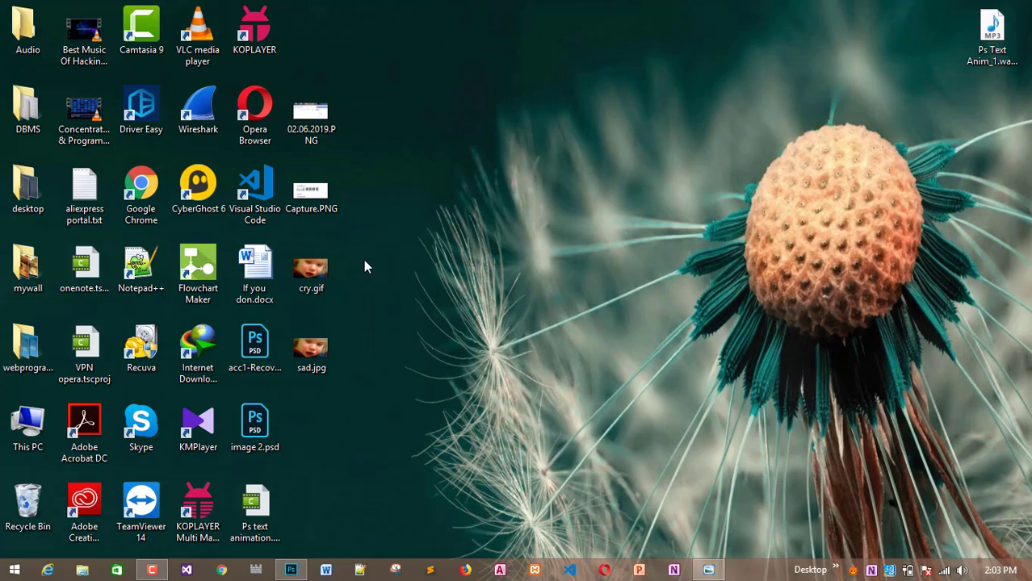
- Open cry.gif from the desktop with Google Chrome through its right-click Open with menu
{"action": "left_click", "coordinate": [304, 270]}
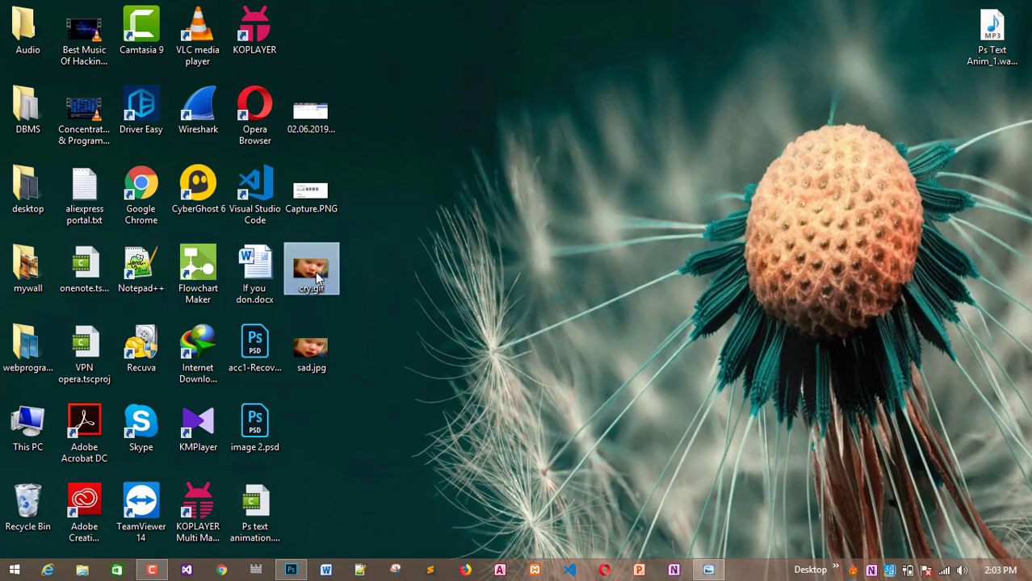
{"action": "right_click", "coordinate": [317, 277]}
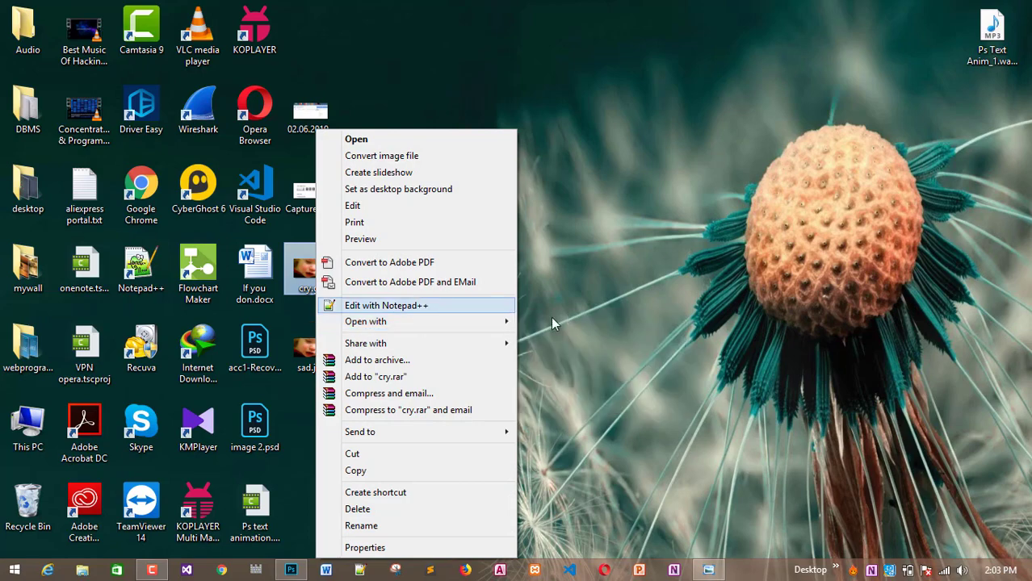
{"action": "mouse_move", "coordinate": [511, 325]}
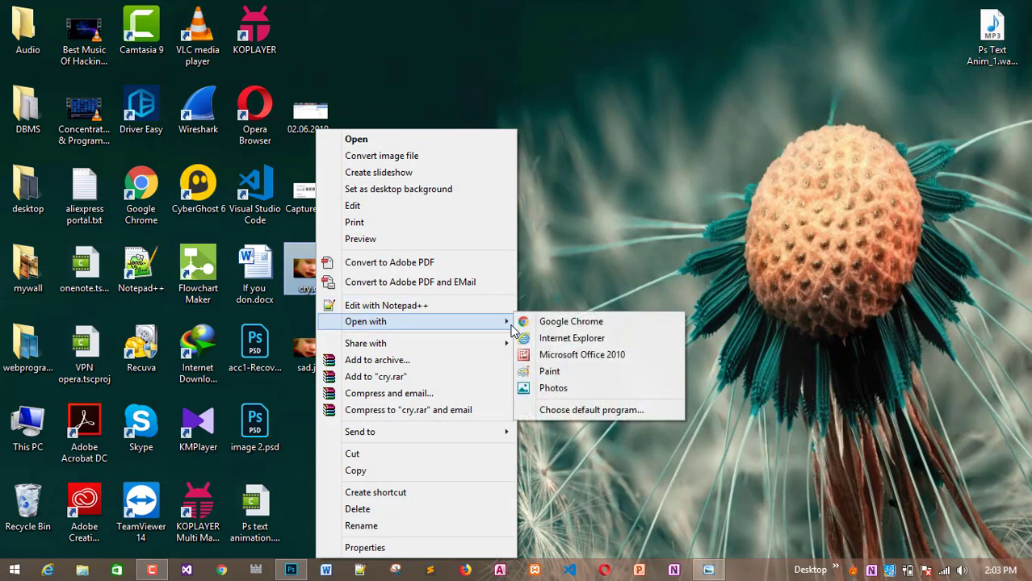
{"action": "left_click", "coordinate": [561, 322]}
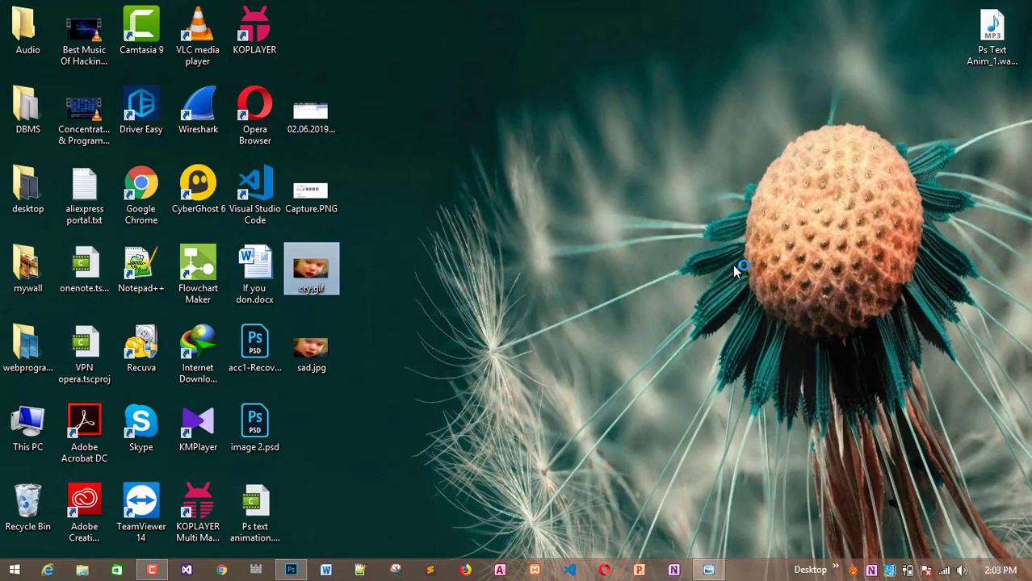